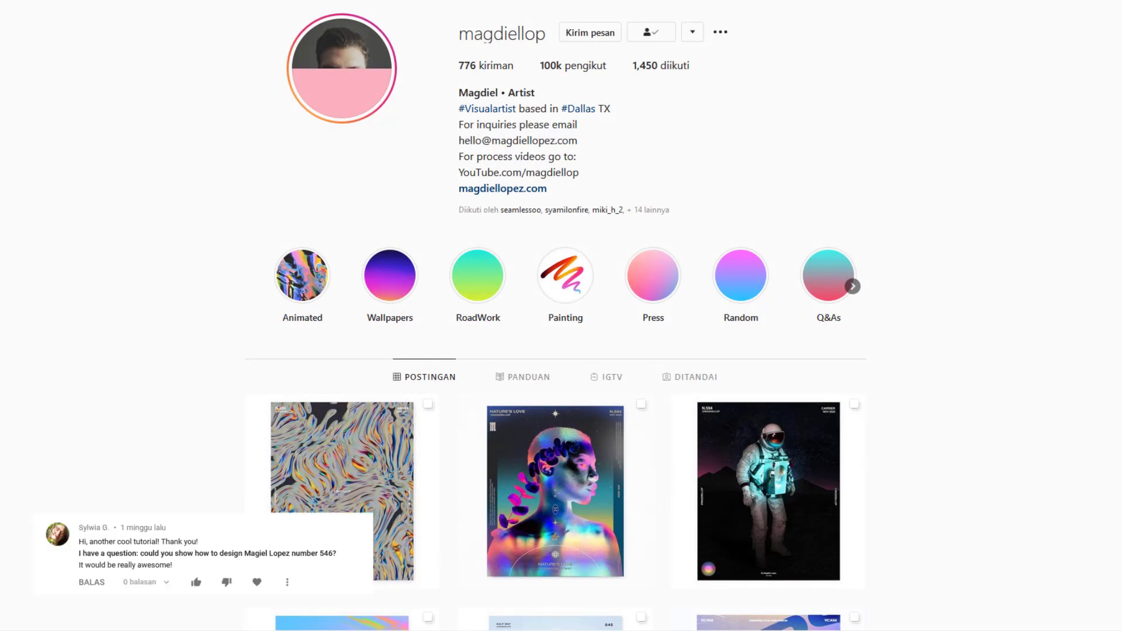
# - Scroll down the artist's Instagram profile grid to find the N.546 poster
pyautogui.scroll(-9, 555, 316)
pyautogui.scroll(-7, 555, 316)
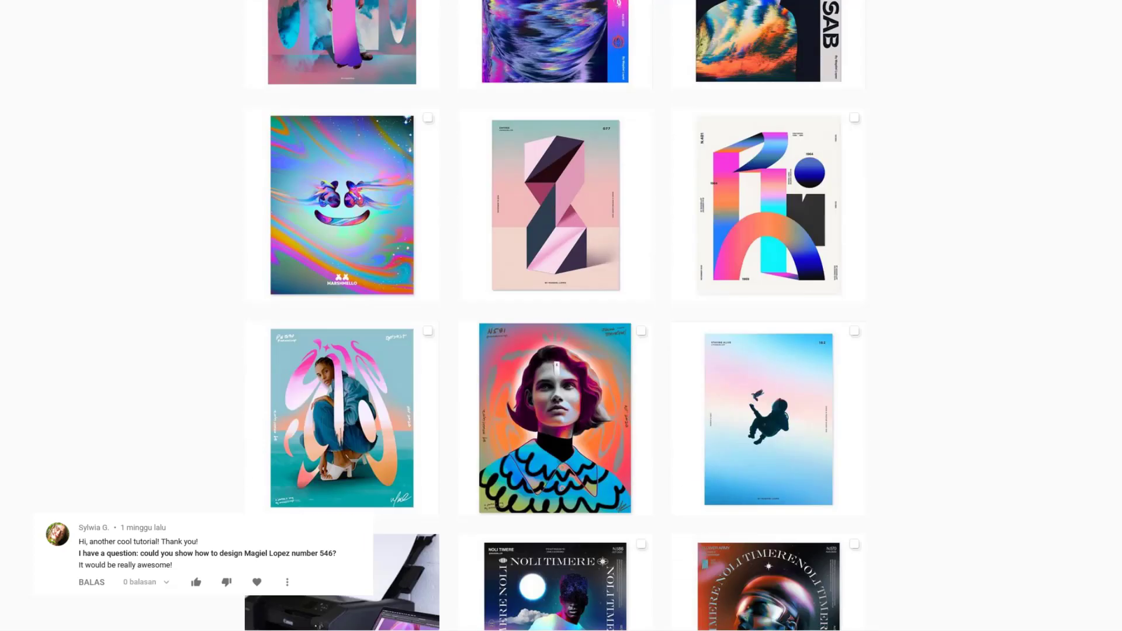
pyautogui.scroll(-7, 555, 316)
pyautogui.scroll(-7, 555, 316)
pyautogui.scroll(-6, 555, 315)
pyautogui.scroll(-7, 555, 315)
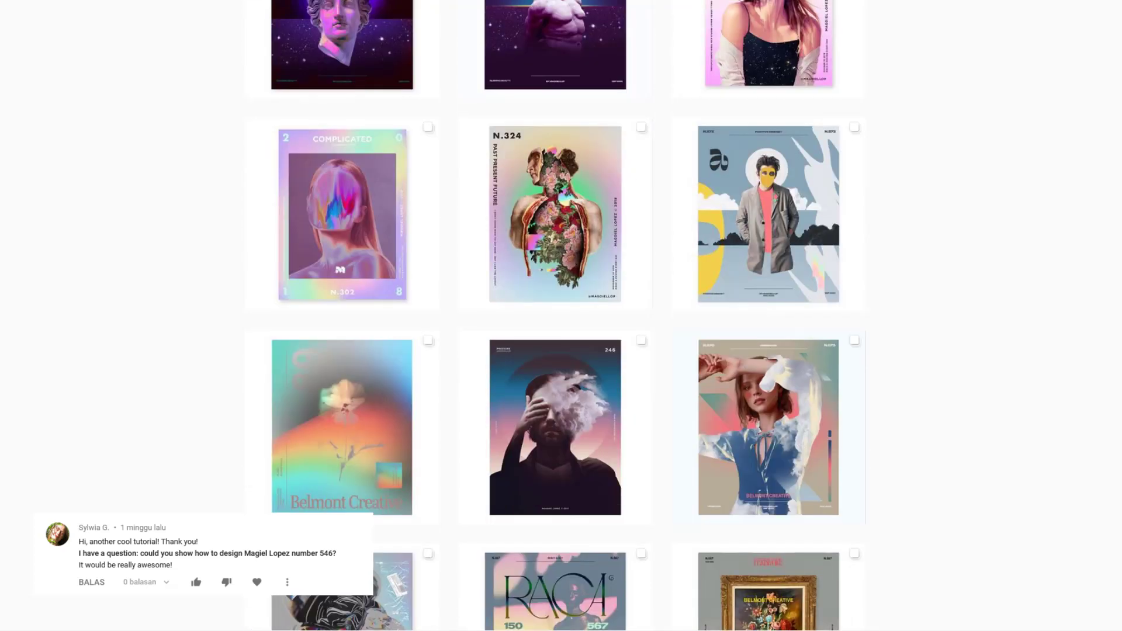
pyautogui.scroll(-7, 555, 316)
pyautogui.scroll(-5, 555, 316)
pyautogui.scroll(-8, 555, 315)
pyautogui.scroll(-5, 554, 315)
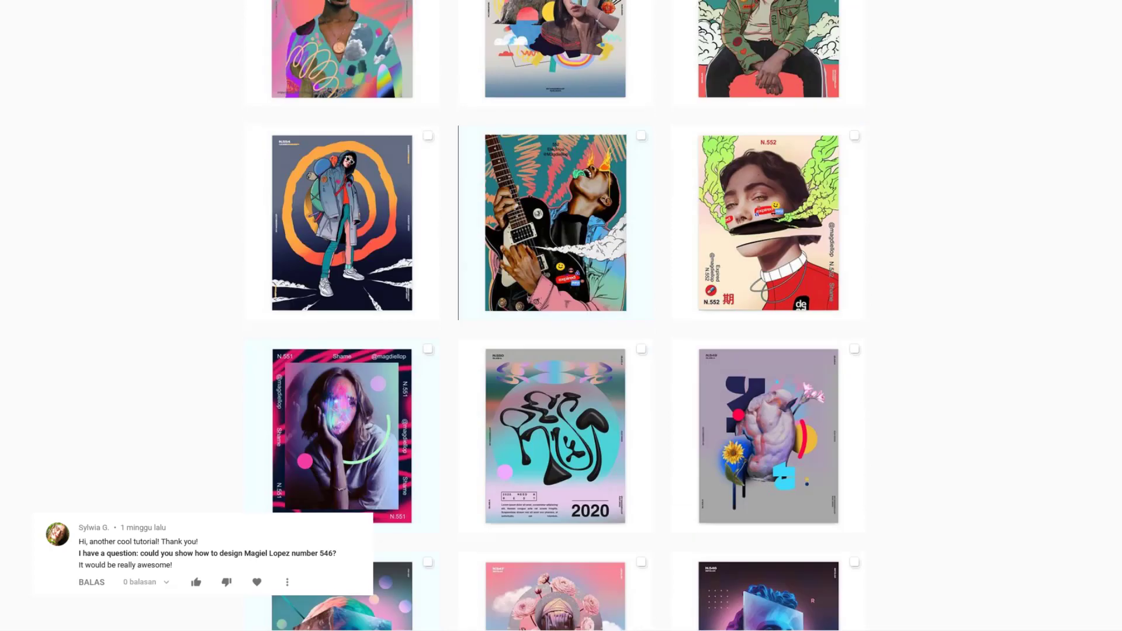
pyautogui.scroll(-7, 555, 316)
pyautogui.scroll(-2, 555, 315)
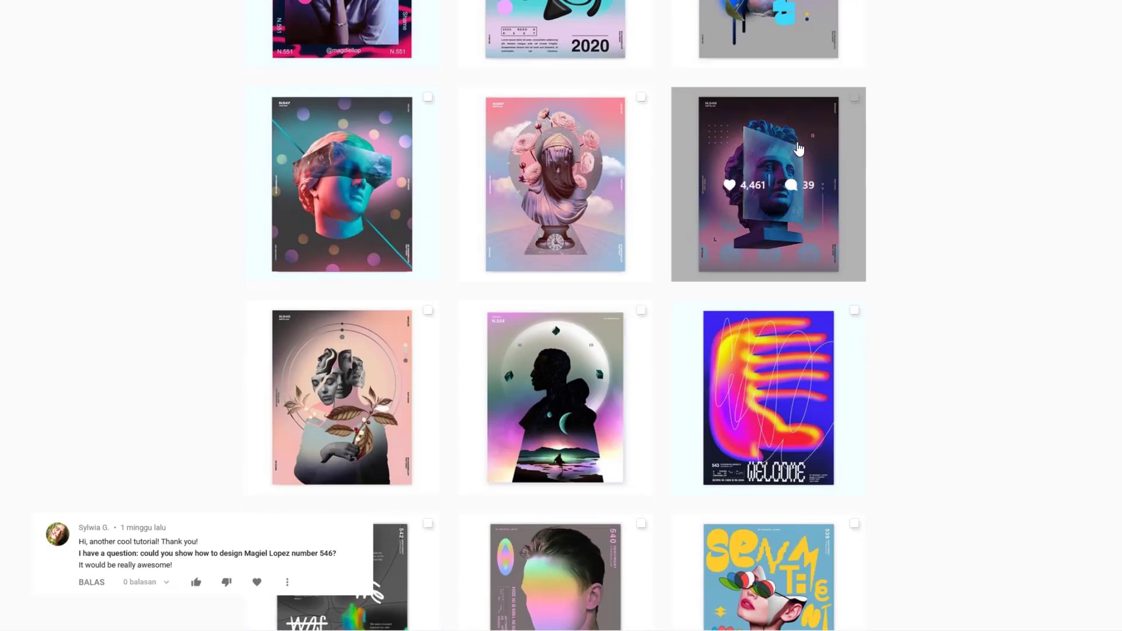
# - Open the N.546 poster post and browse its carousel images back and forth
pyautogui.click(767, 143)
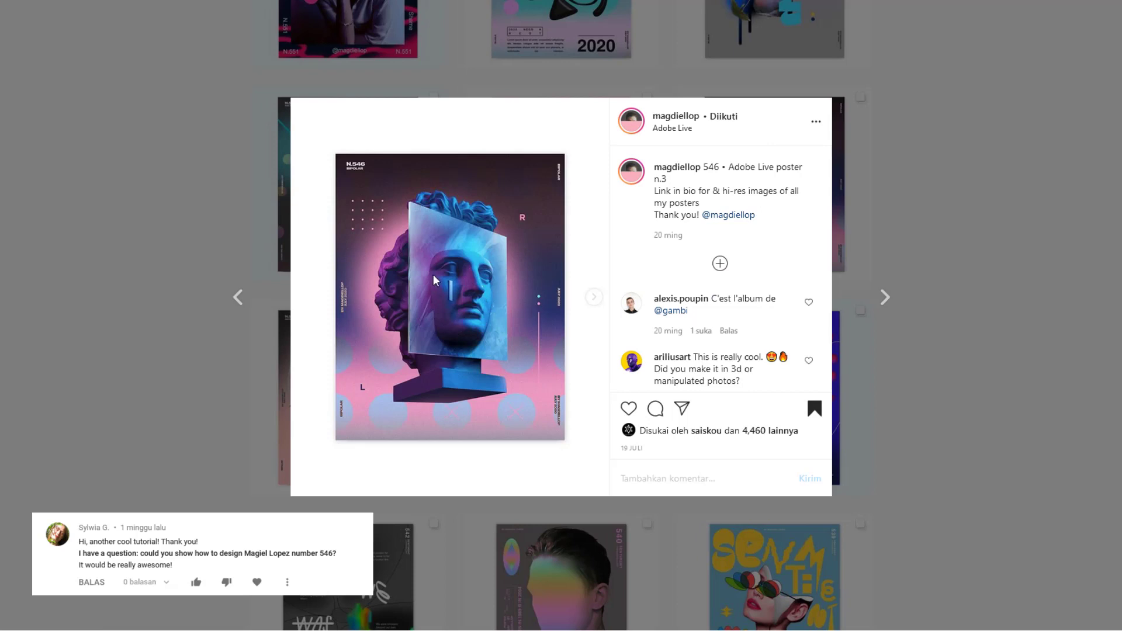
pyautogui.click(595, 299)
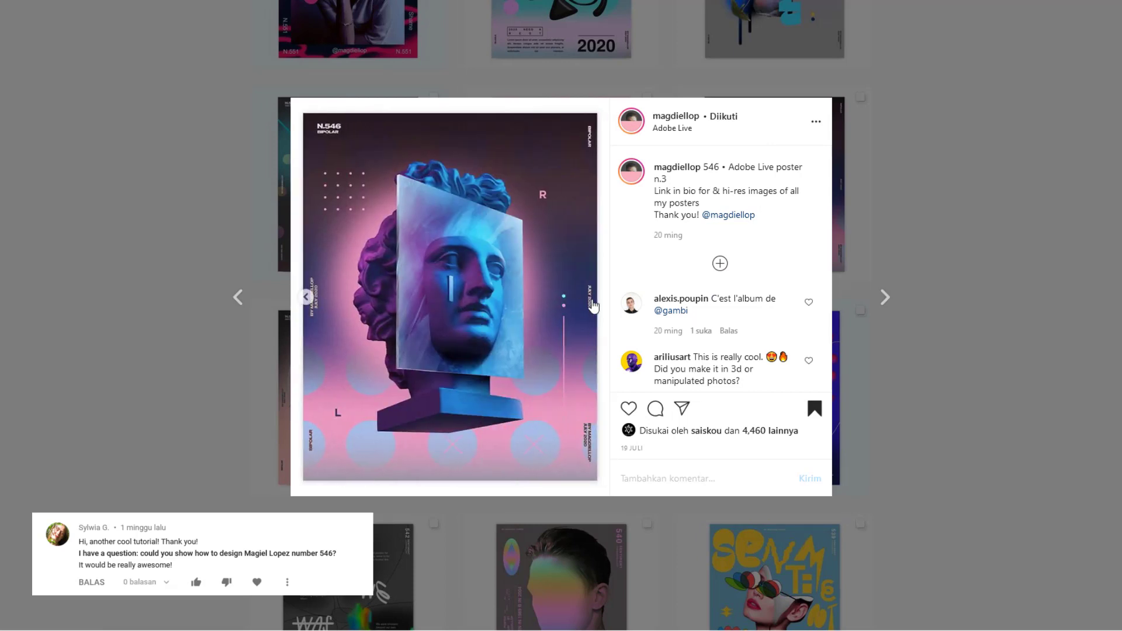
pyautogui.click(308, 297)
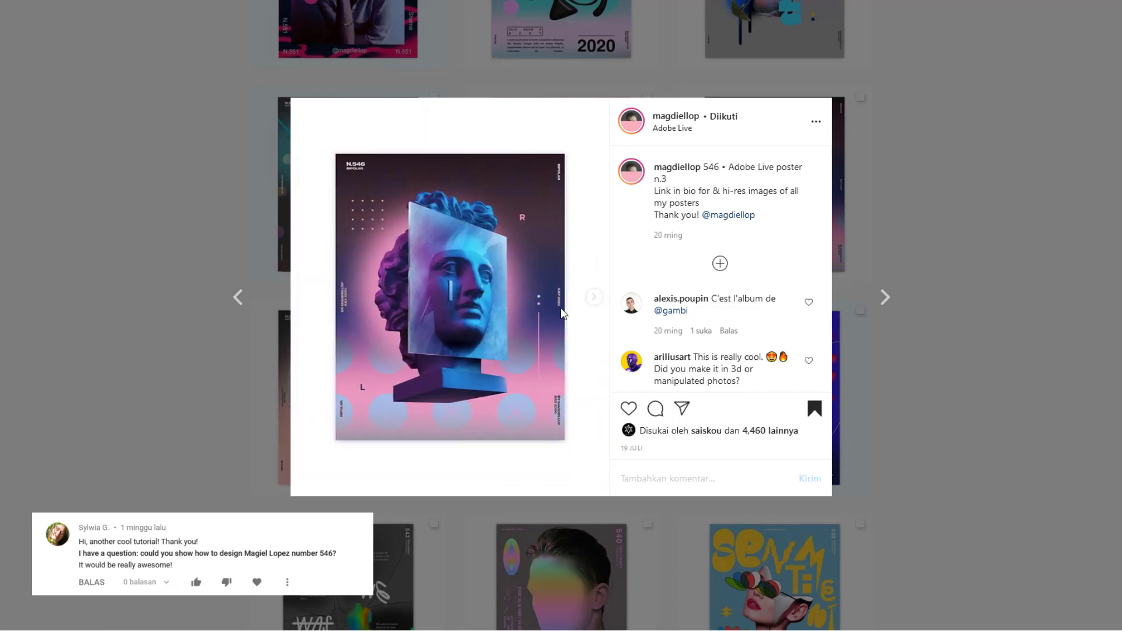
pyautogui.click(594, 297)
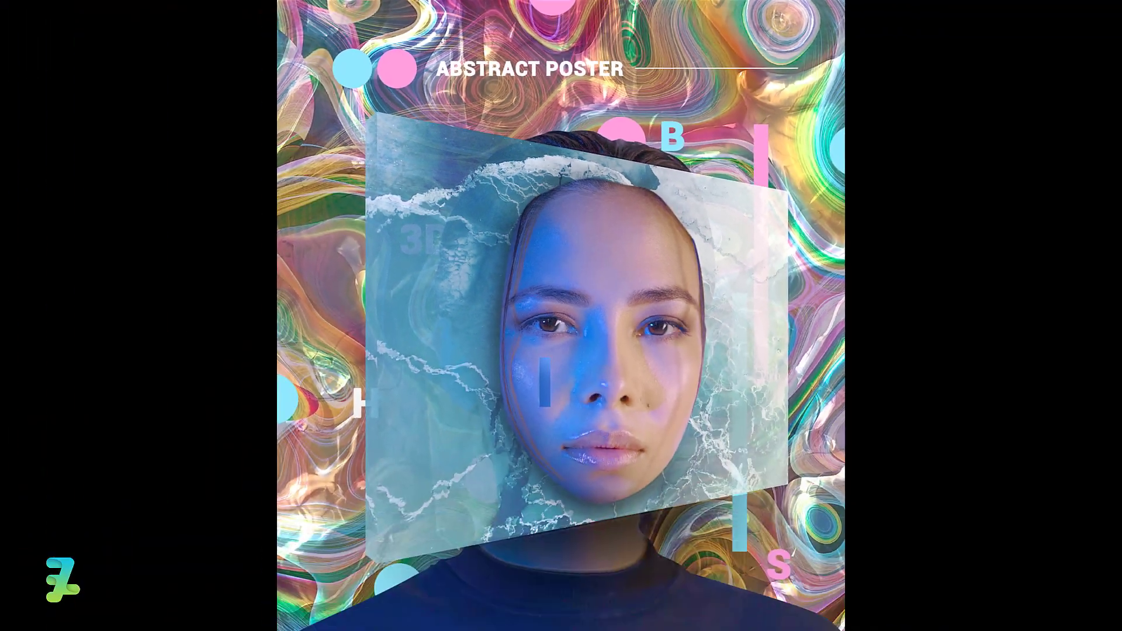
# - Create a blank A3 print document, 297 × 420 mm at 300 pixels/inch, from the Print presets
pyautogui.click(26, 7)
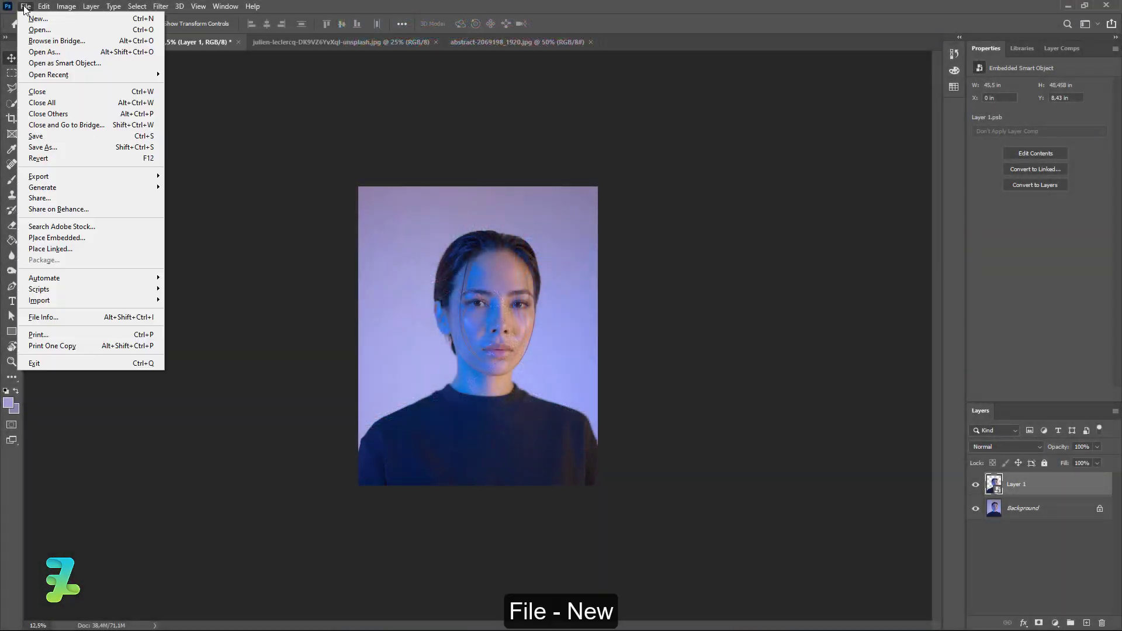
pyautogui.click(32, 18)
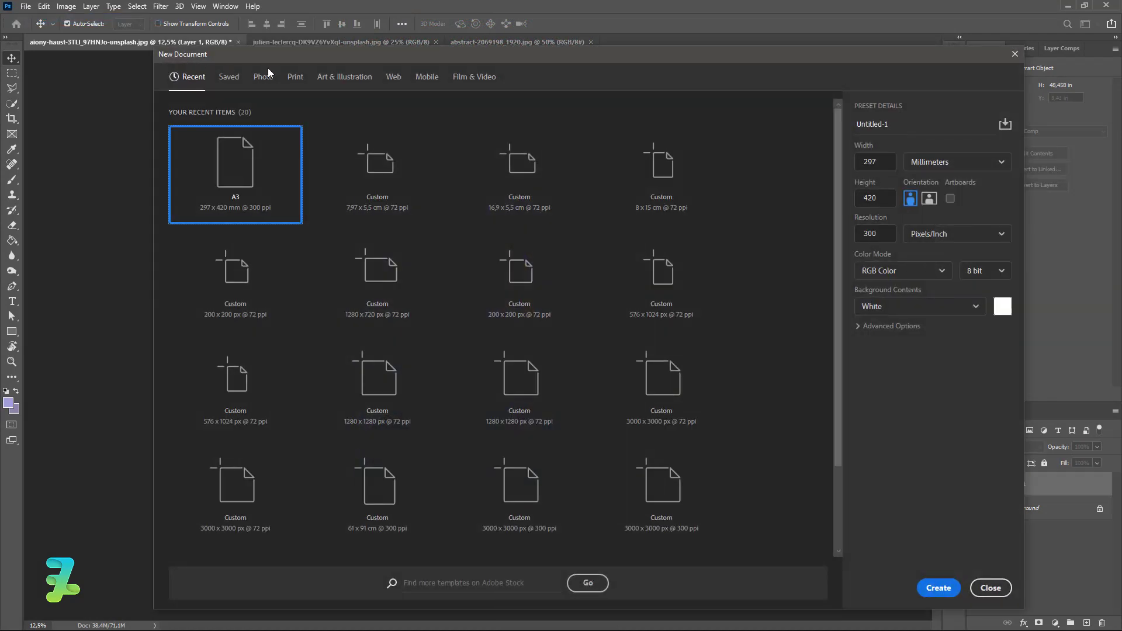
pyautogui.click(295, 79)
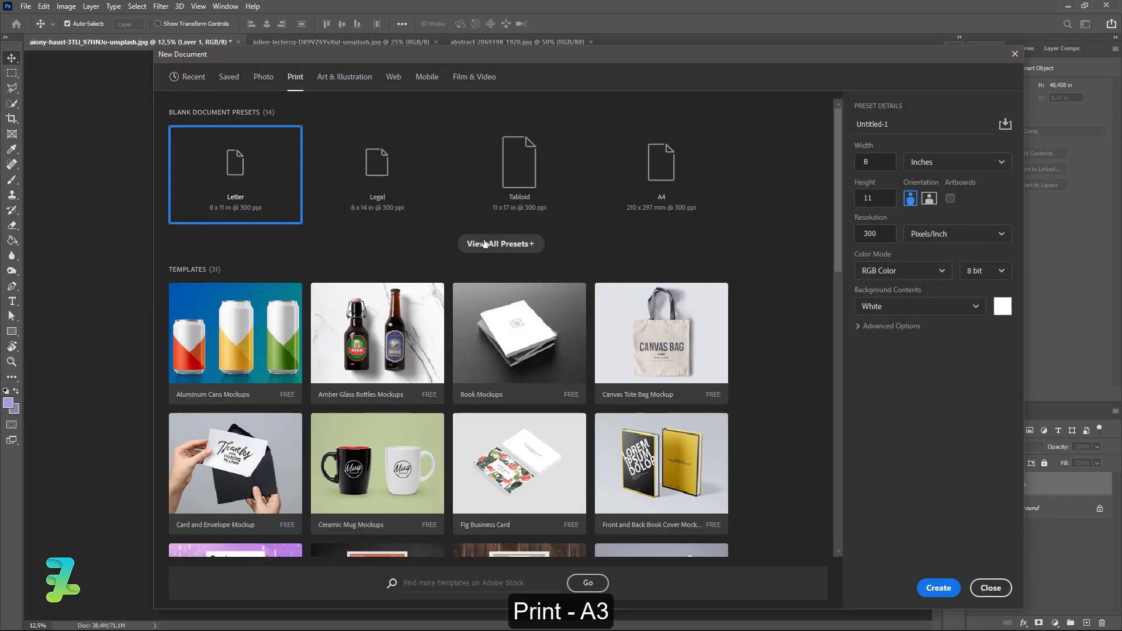
pyautogui.click(500, 244)
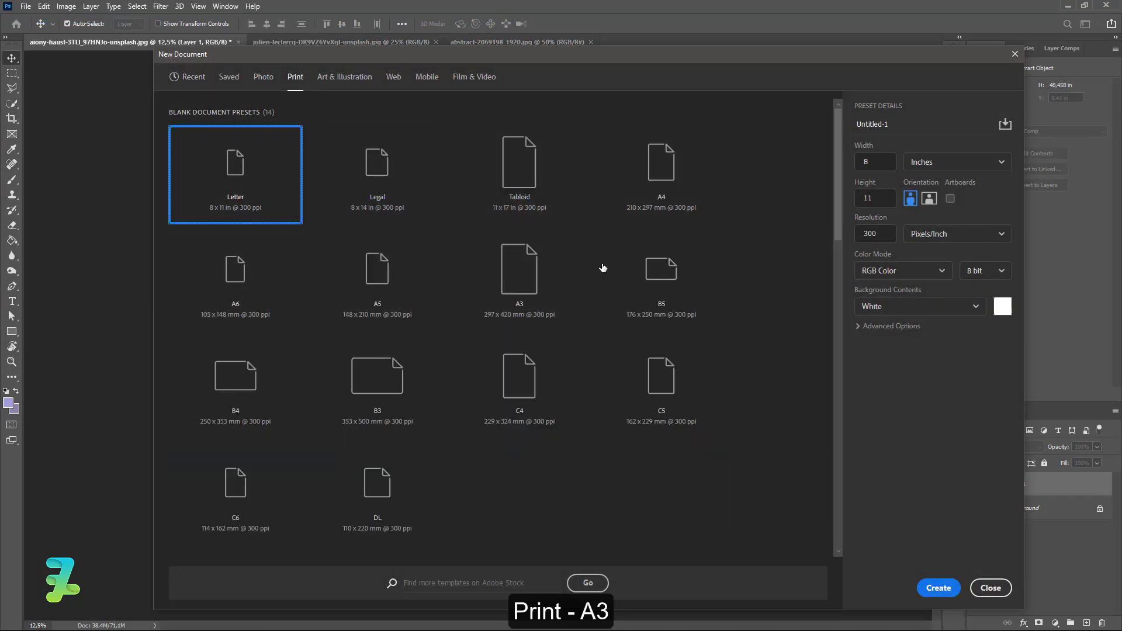
pyautogui.click(514, 280)
pyautogui.click(969, 163)
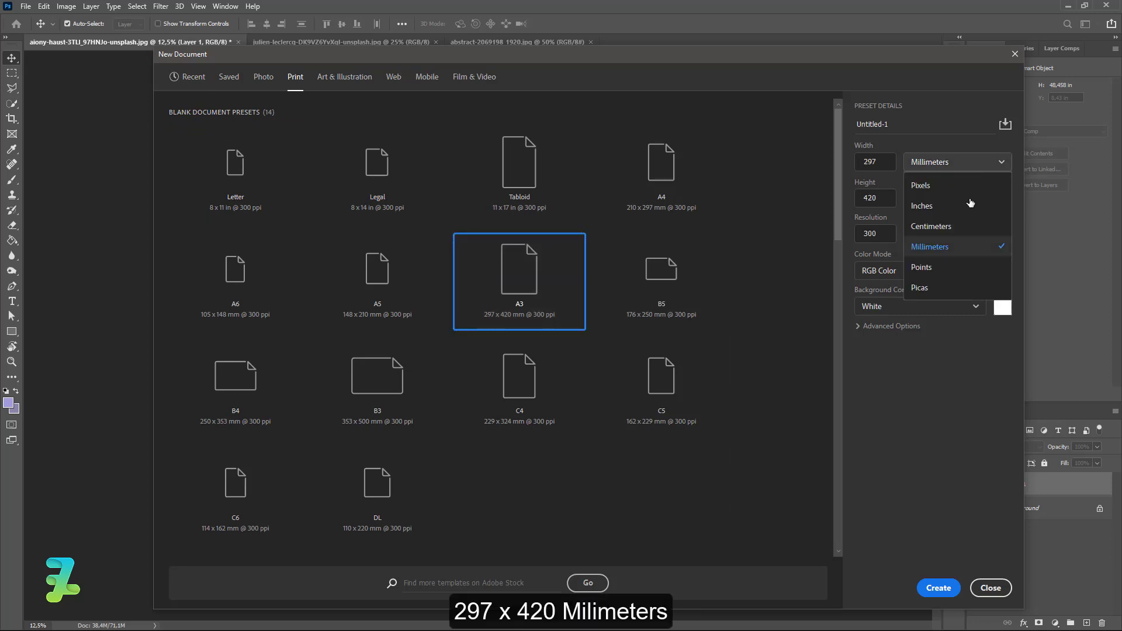
pyautogui.click(954, 248)
pyautogui.click(858, 161)
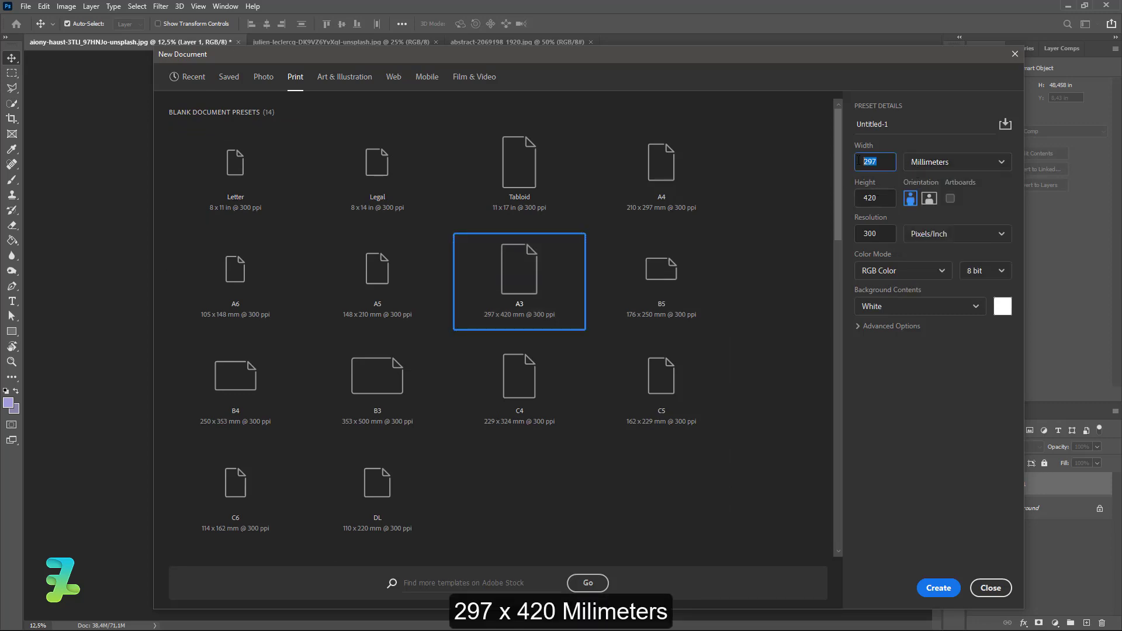
pyautogui.click(882, 196)
pyautogui.click(952, 234)
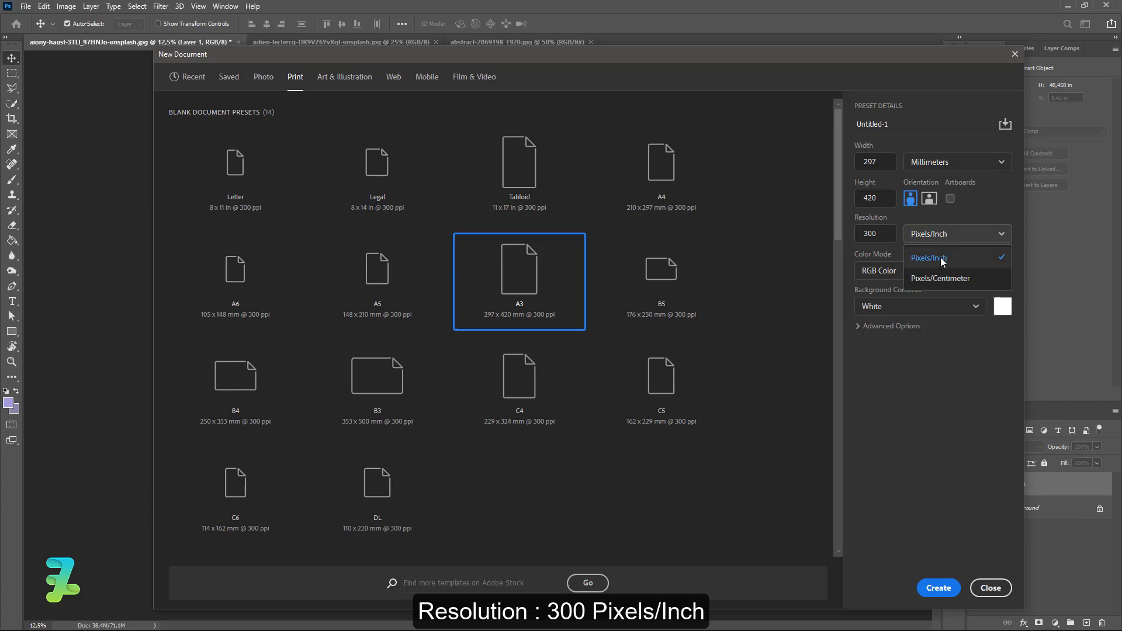
pyautogui.click(941, 248)
pyautogui.click(936, 588)
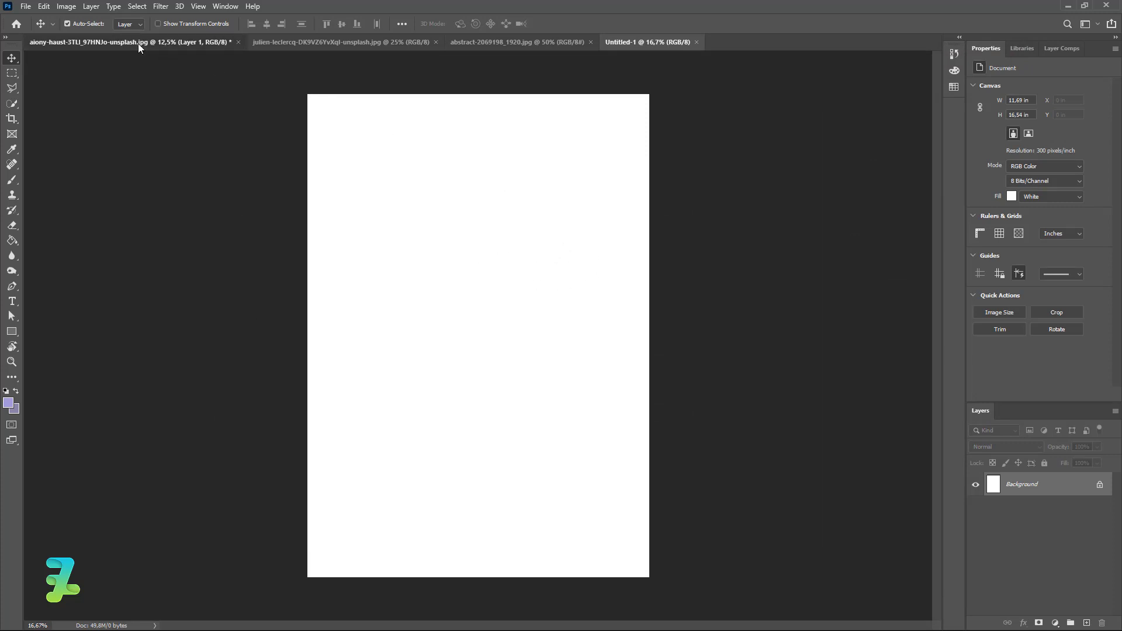
# - Copy the cut-out portrait layer into the new A3 document and re-dock the portrait window
pyautogui.click(143, 43)
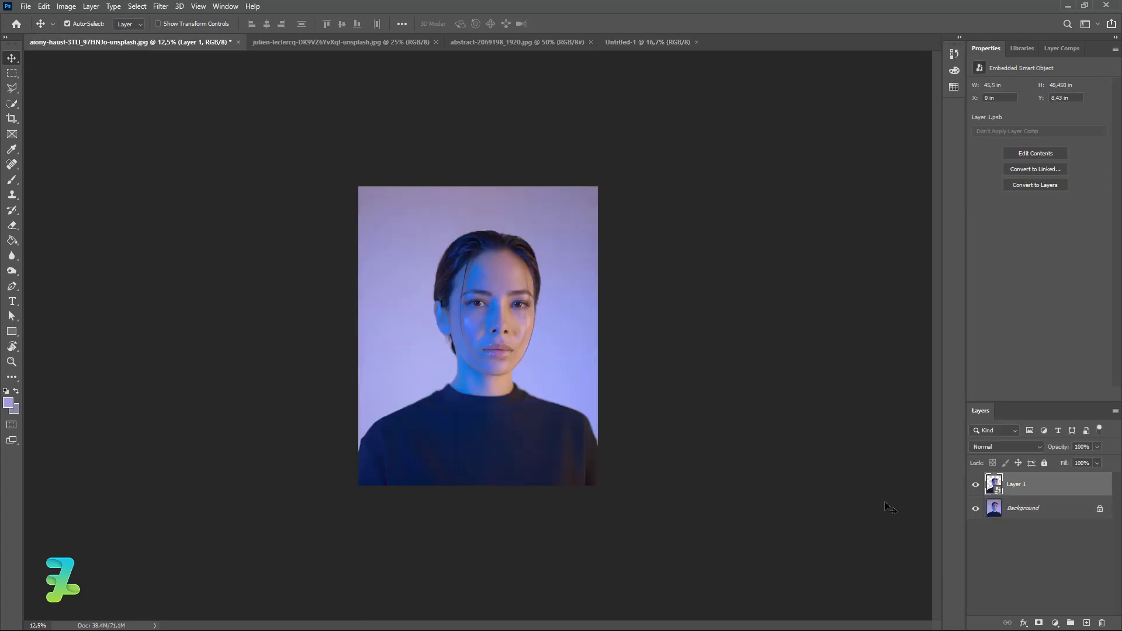
pyautogui.rightClick(188, 43)
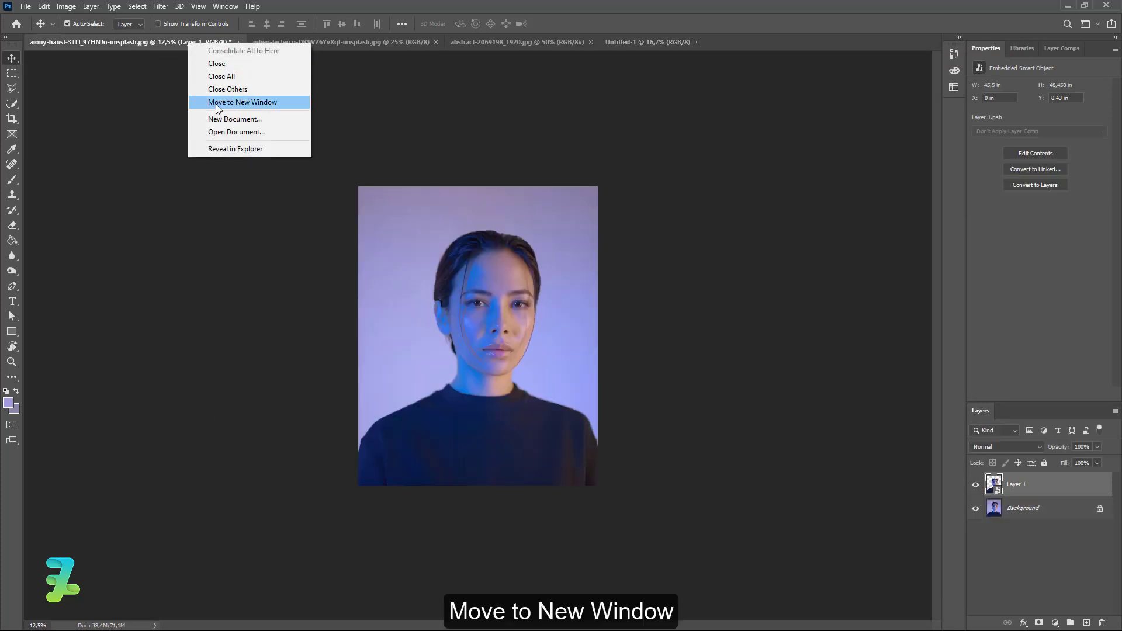
pyautogui.click(251, 100)
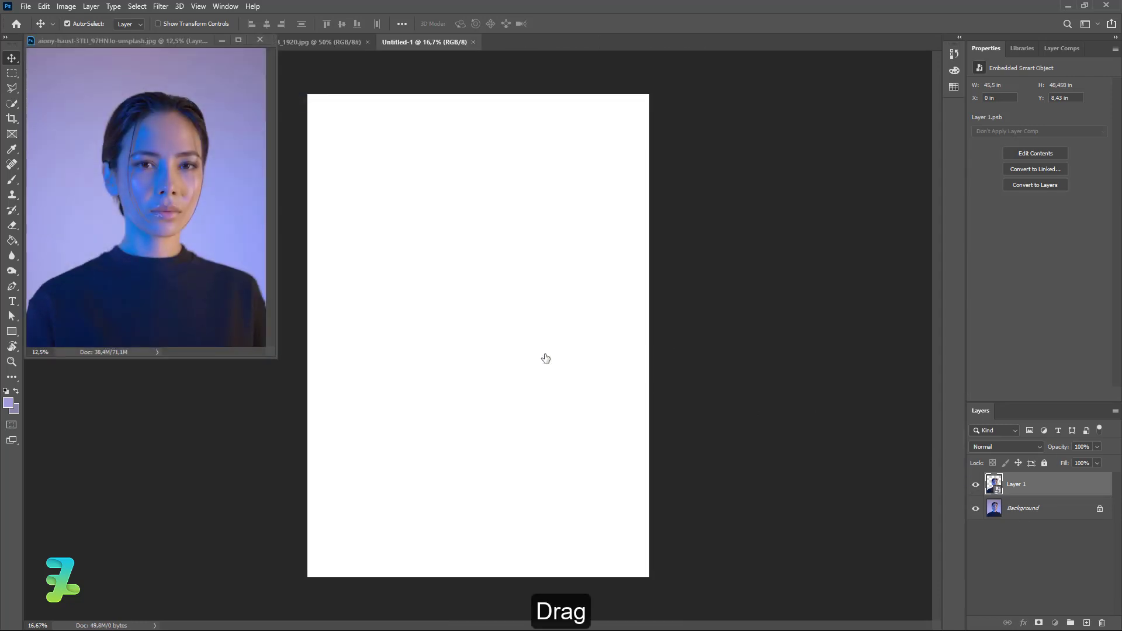
pyautogui.moveTo(968, 481); pyautogui.dragTo(546, 358)
pyautogui.moveTo(175, 51); pyautogui.dragTo(602, 42)
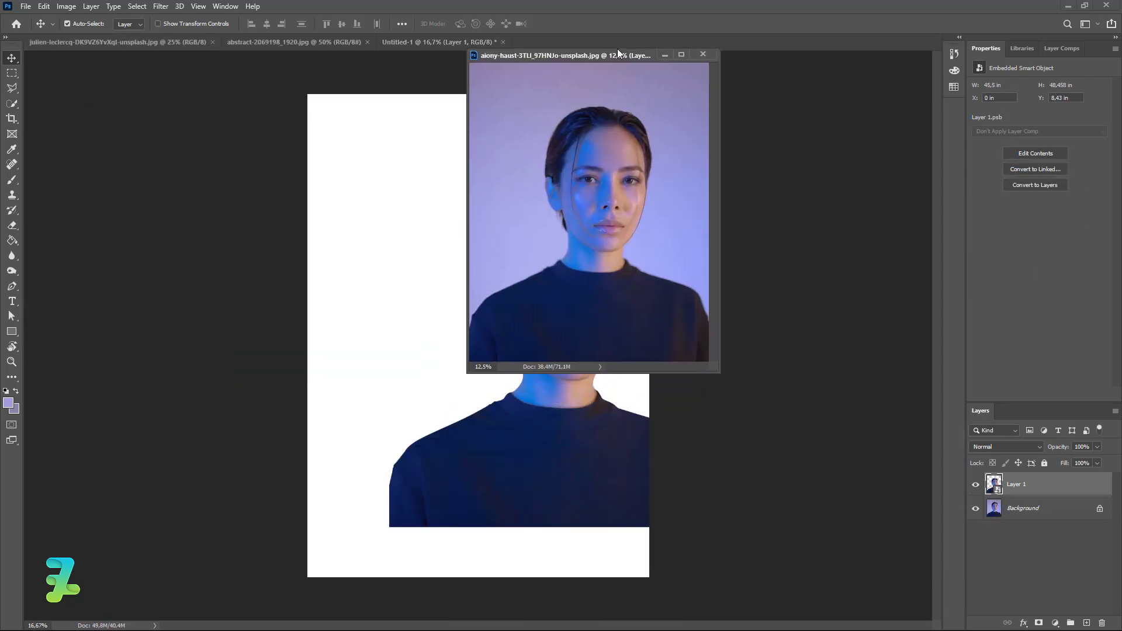
pyautogui.click(404, 46)
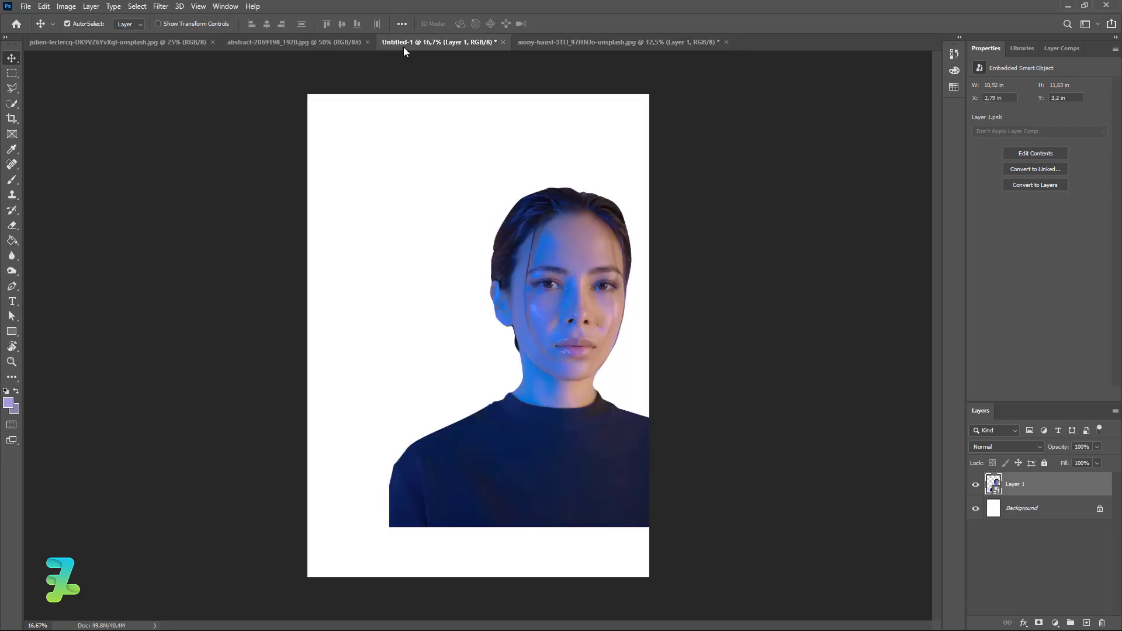
# - Enlarge and position the portrait so her shoulders fill the bottom of the page
pyautogui.moveTo(559, 328); pyautogui.dragTo(478, 385)
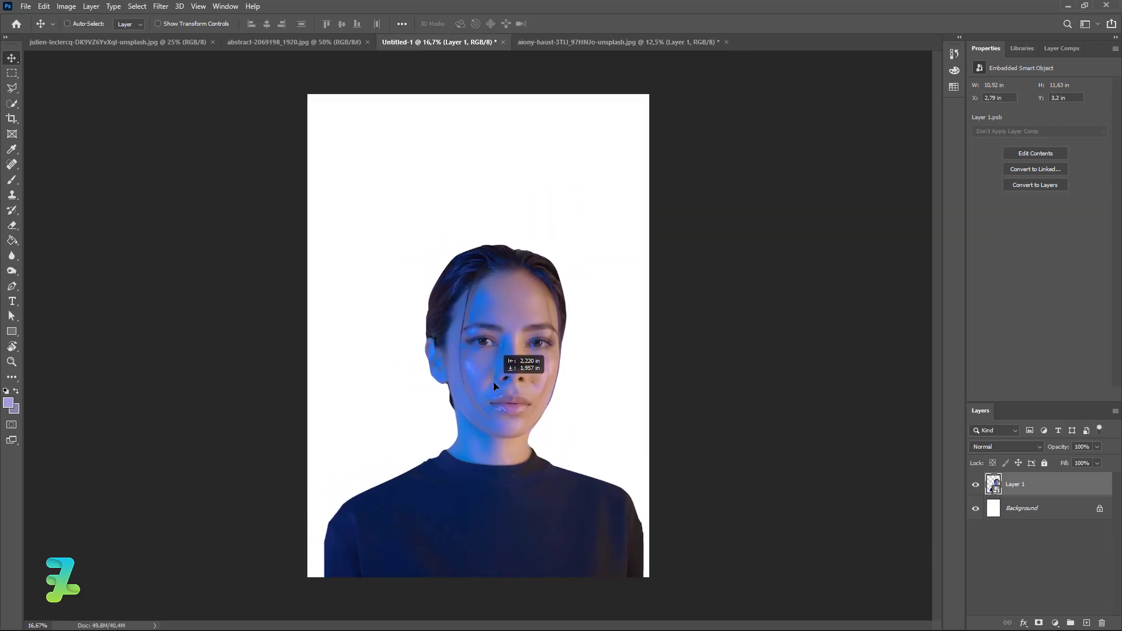
pyautogui.hotkey('ctrl', 't')
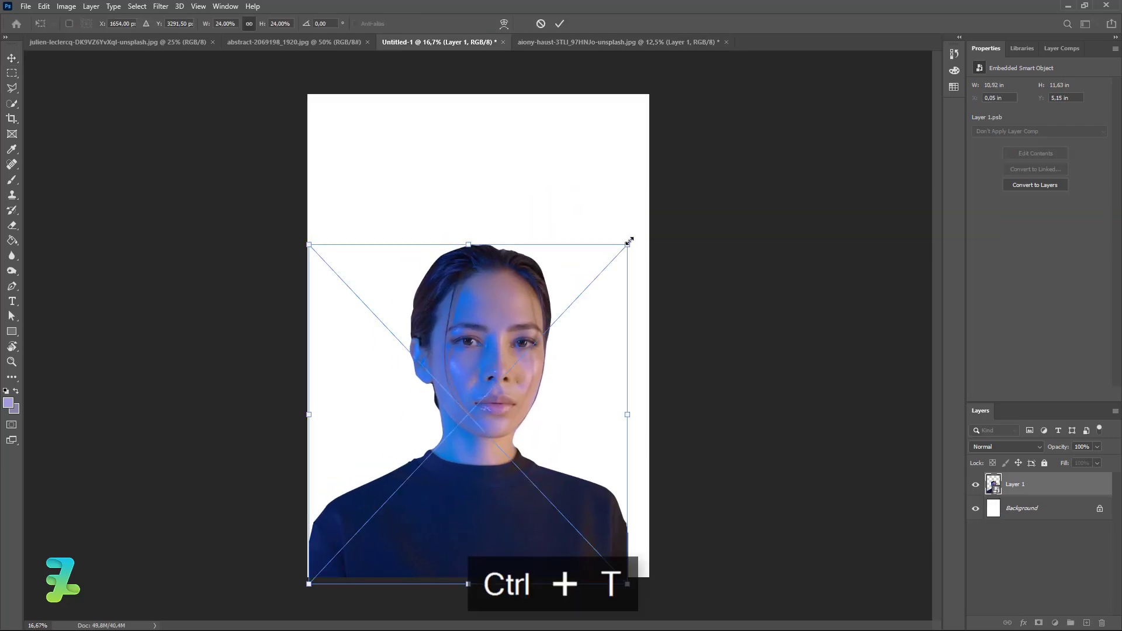
pyautogui.moveTo(627, 246); pyautogui.dragTo(677, 217)
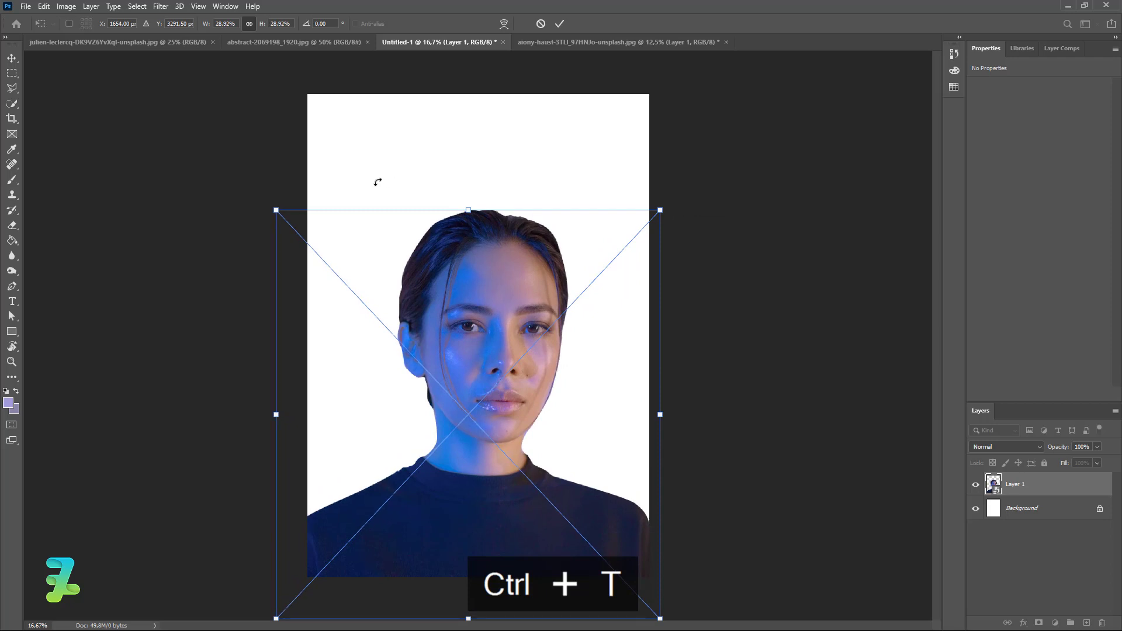
pyautogui.moveTo(435, 271); pyautogui.dragTo(438, 234)
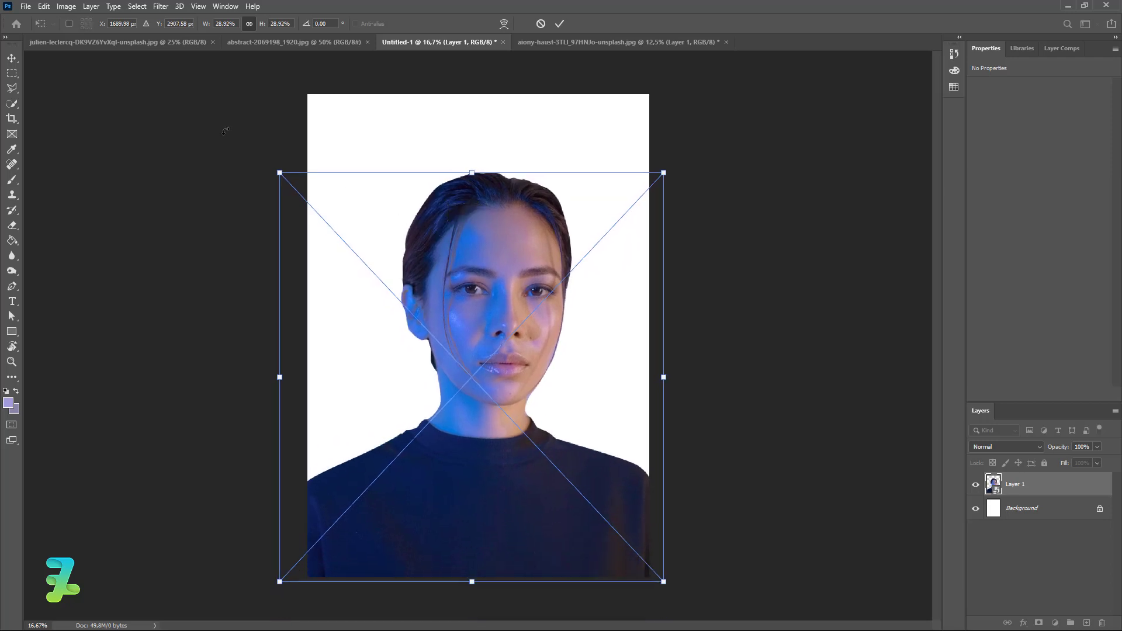
pyautogui.click(3, 59)
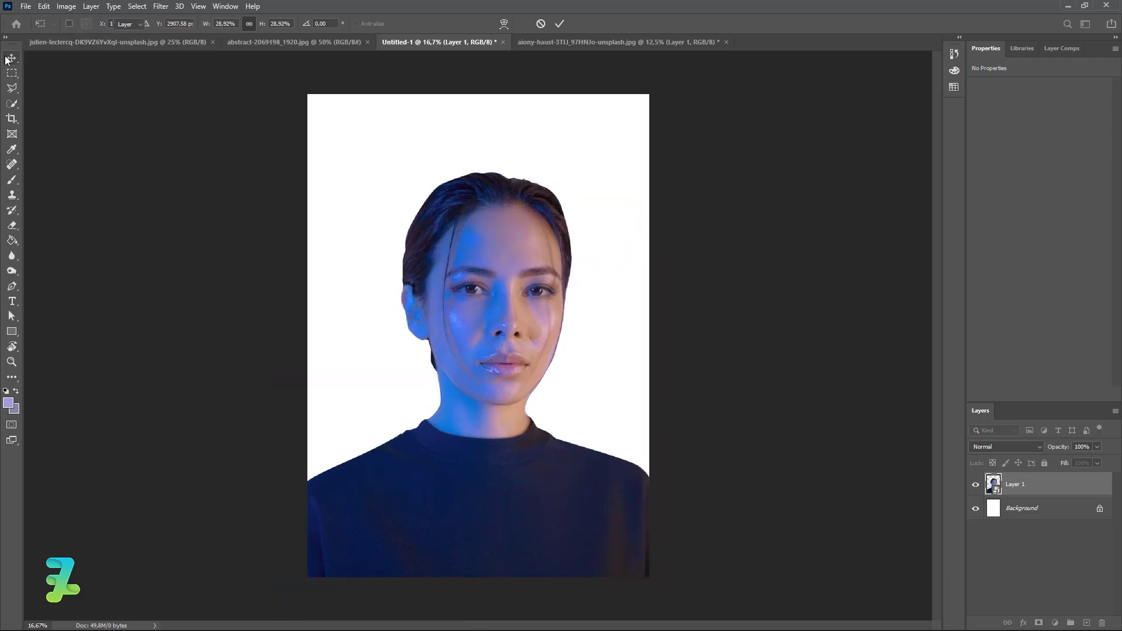
# - Bring the abstract swirl image into the poster and place it beneath the portrait layer
pyautogui.click(275, 45)
pyautogui.rightClick(275, 44)
pyautogui.click(301, 97)
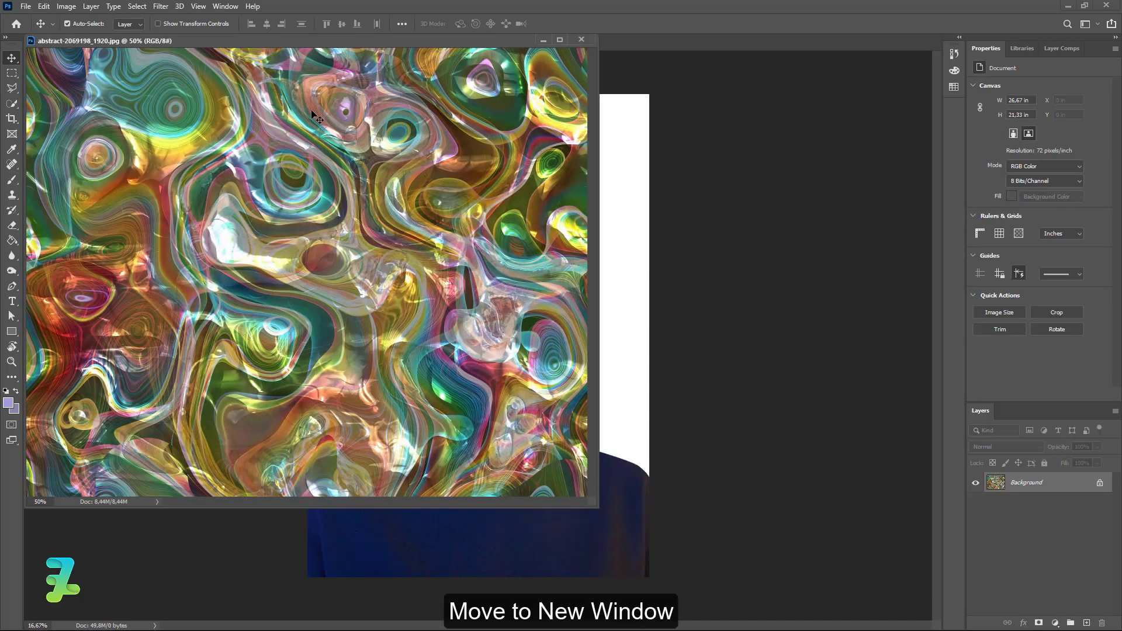
pyautogui.moveTo(438, 145); pyautogui.dragTo(633, 242)
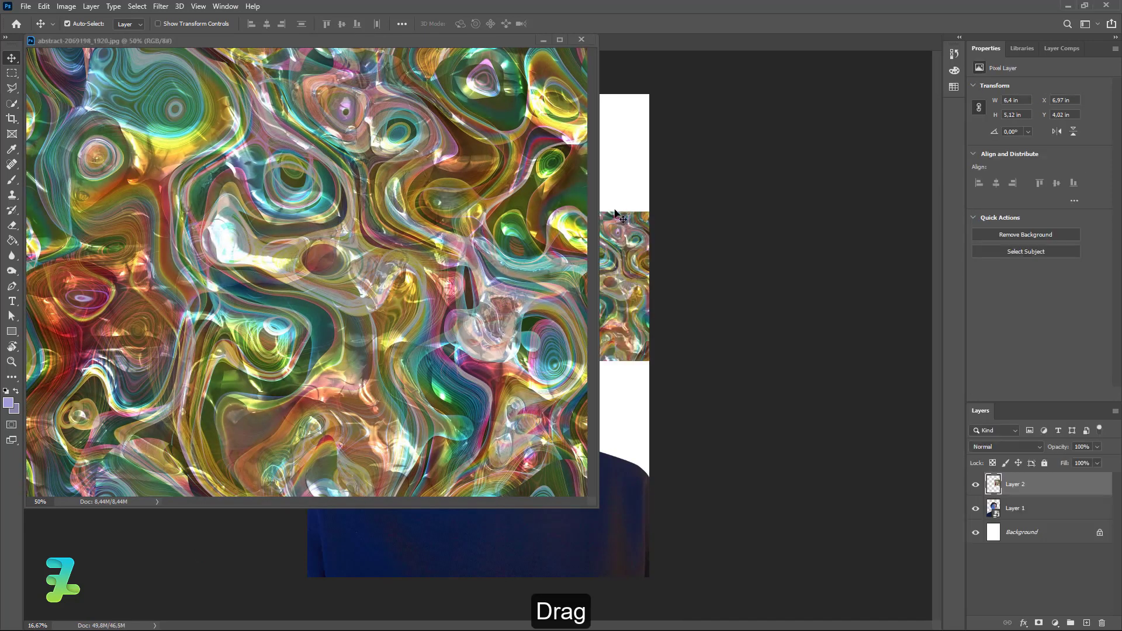
pyautogui.click(466, 43)
pyautogui.moveTo(466, 42); pyautogui.dragTo(231, 41)
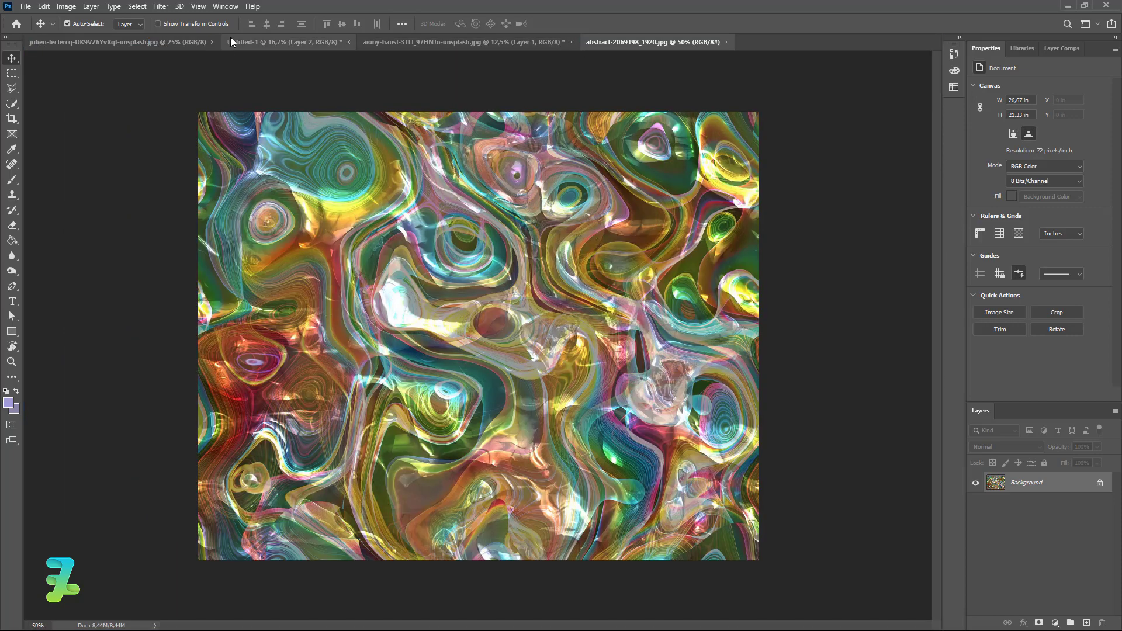
pyautogui.click(231, 41)
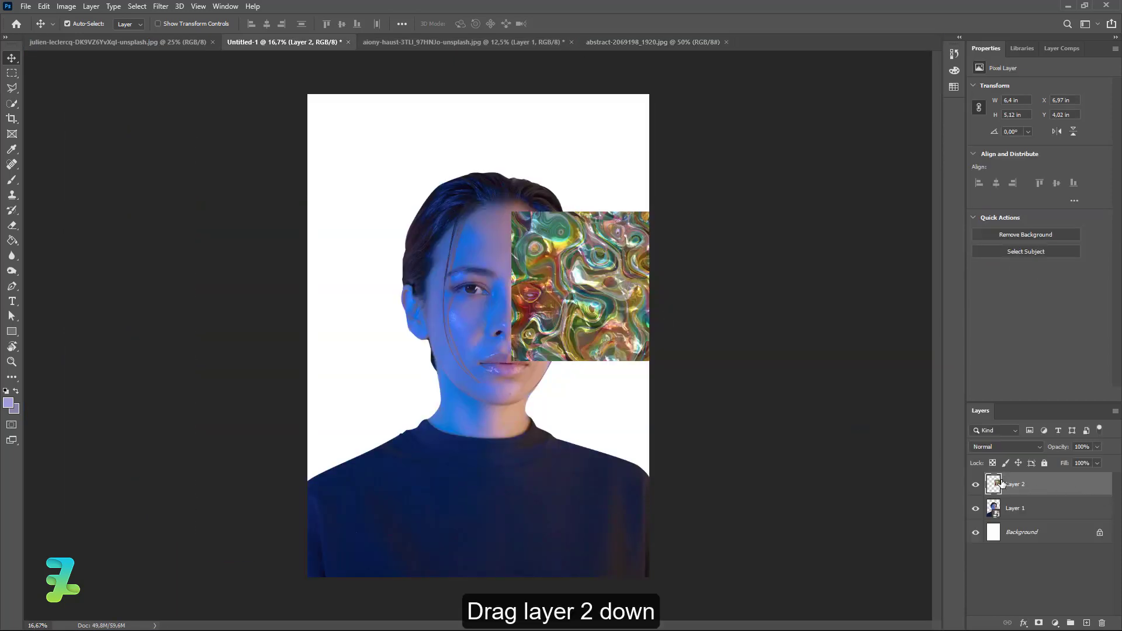
pyautogui.moveTo(1001, 484); pyautogui.dragTo(1004, 520)
# - Scale the swirl layer to about 301% and rotate it 90° to fill the background
pyautogui.hotkey('ctrl', 't')
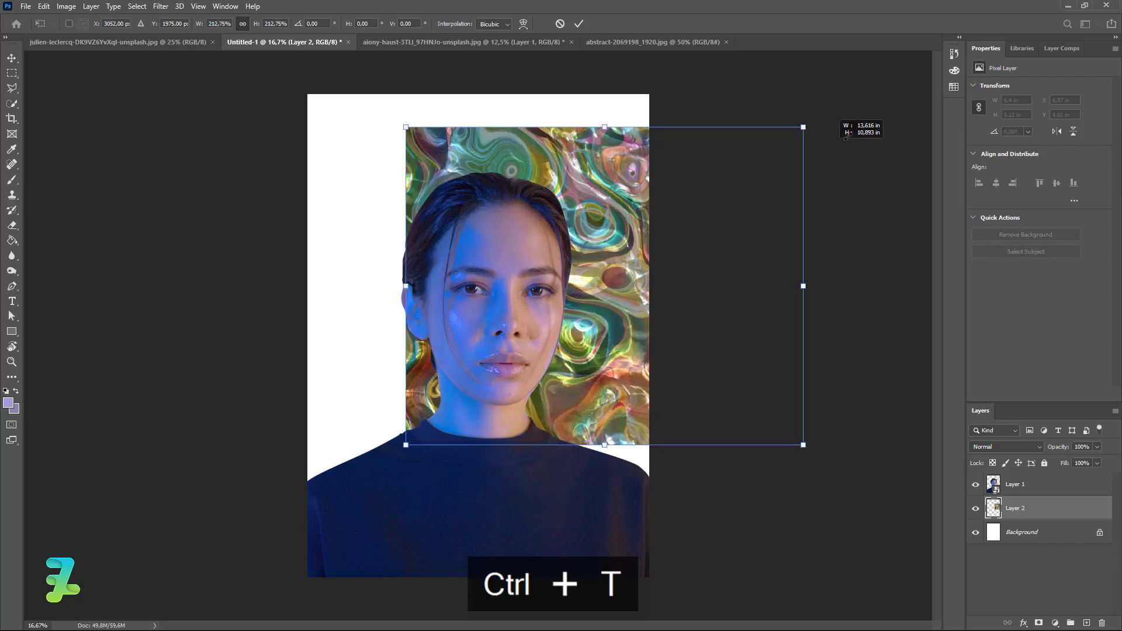
pyautogui.keyDown('alt'); pyautogui.moveTo(699, 211); pyautogui.dragTo(888, 69); pyautogui.keyUp('alt')
pyautogui.moveTo(721, 271); pyautogui.dragTo(644, 290)
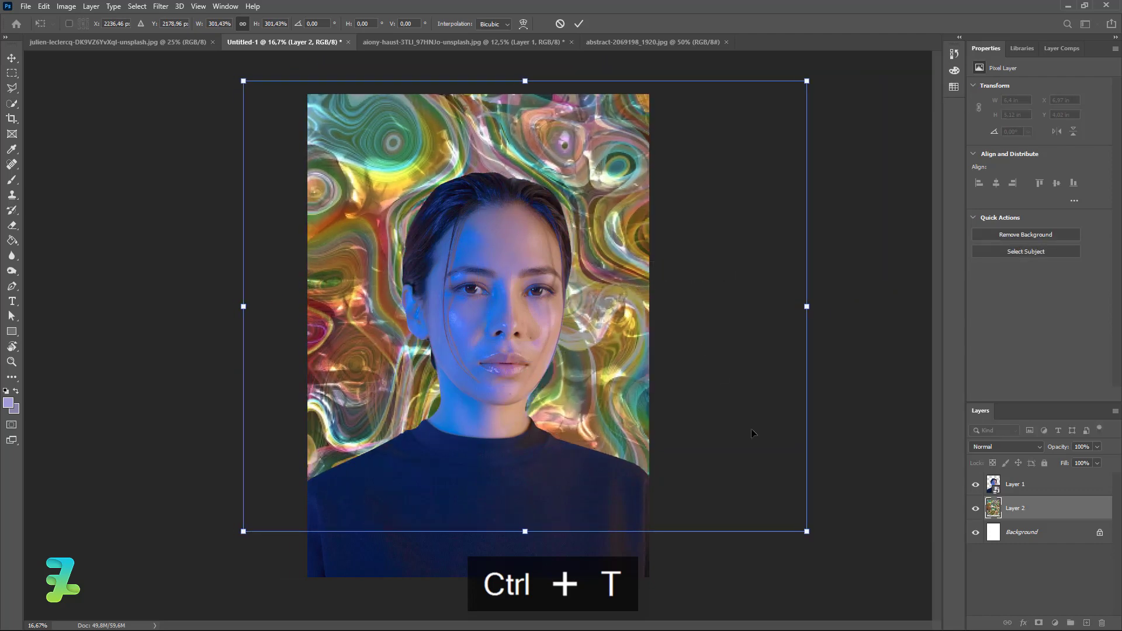
pyautogui.moveTo(853, 566); pyautogui.dragTo(341, 564)
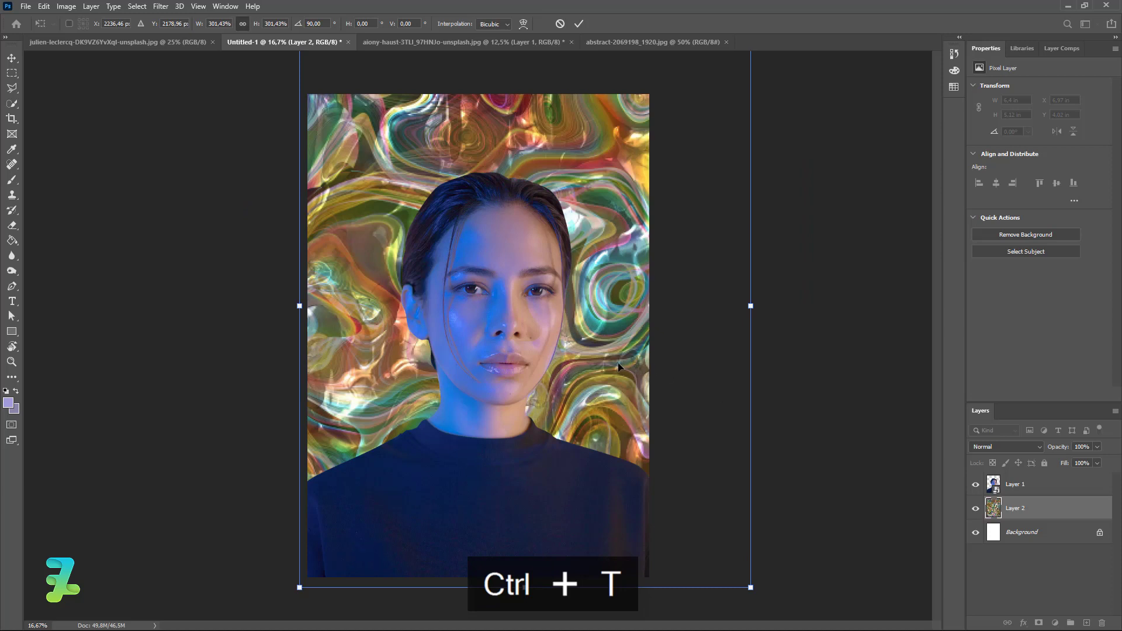
pyautogui.moveTo(618, 367); pyautogui.dragTo(589, 378)
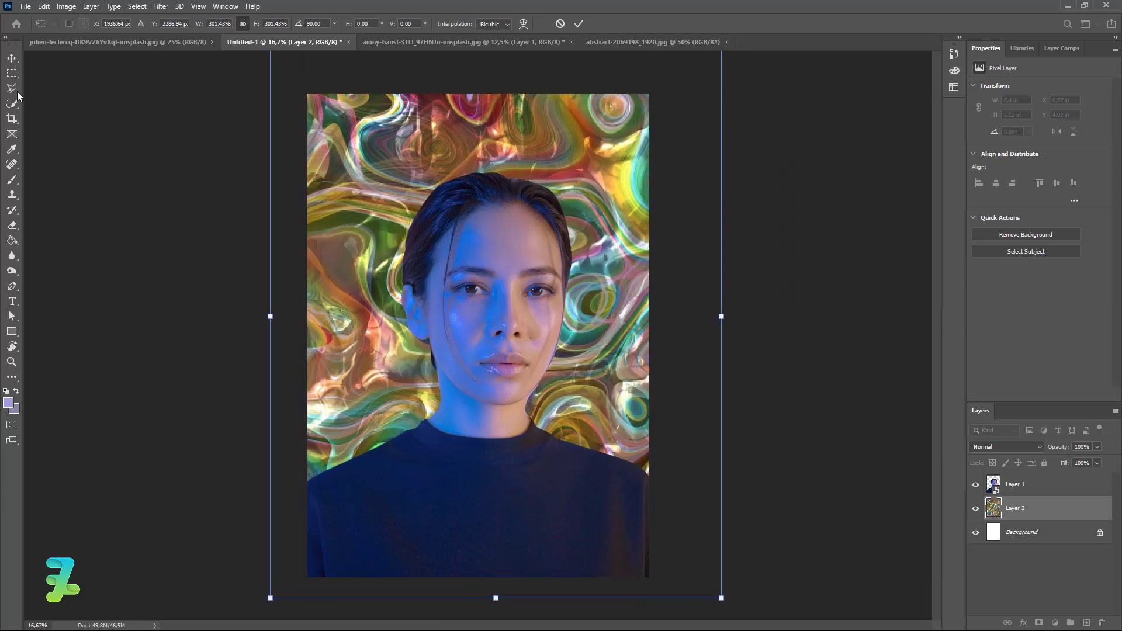
pyautogui.click(11, 57)
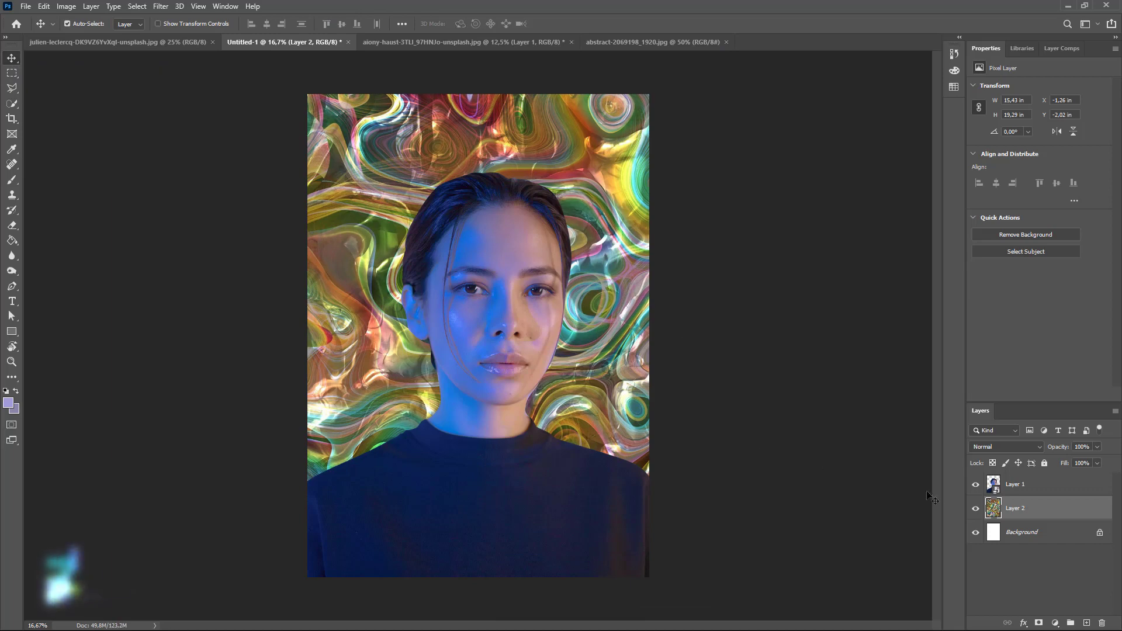
# - Add a new empty layer clipped to the swirl layer
pyautogui.click(1086, 623)
pyautogui.rightClick(1069, 507)
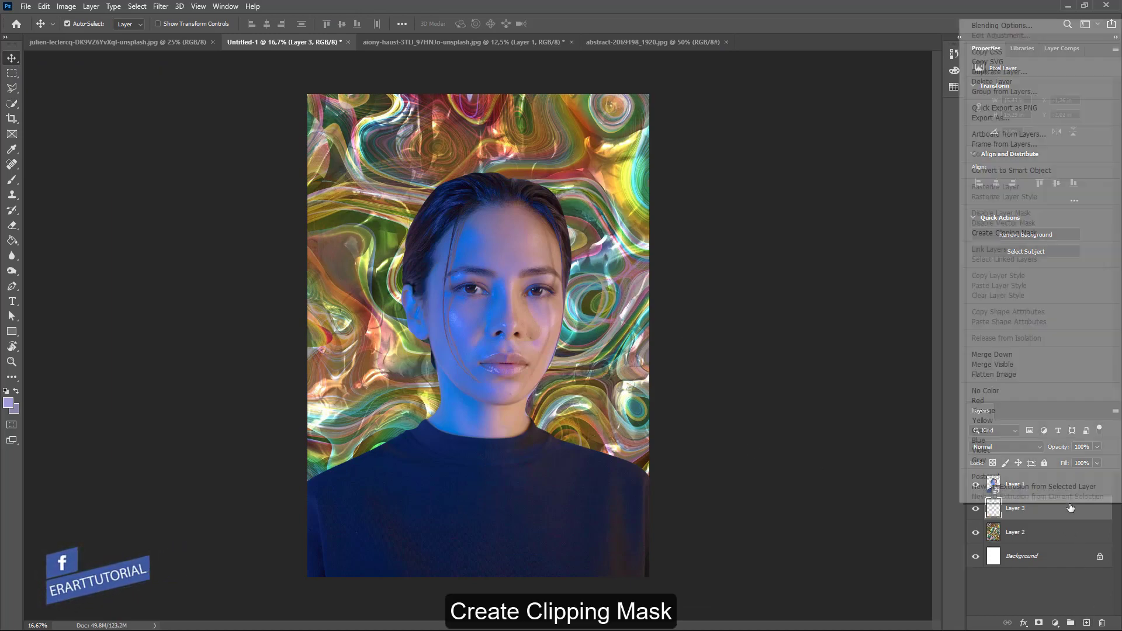
pyautogui.click(1004, 233)
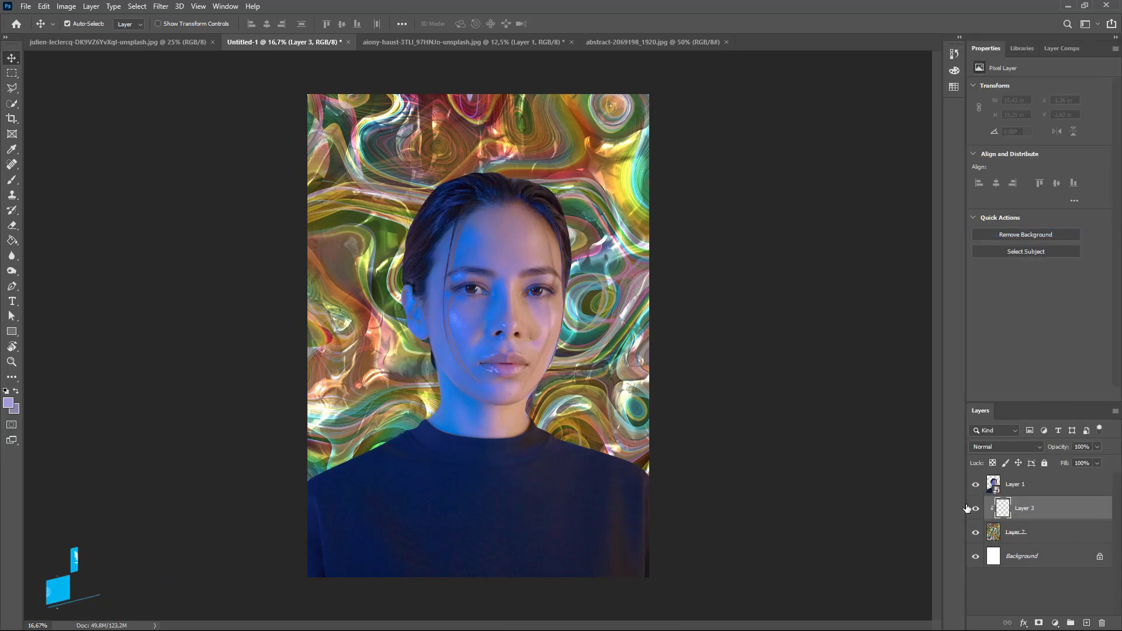
# - Fill the clipped layer with a #9e9cdb to #8c84ad purple gradient
pyautogui.click(18, 240)
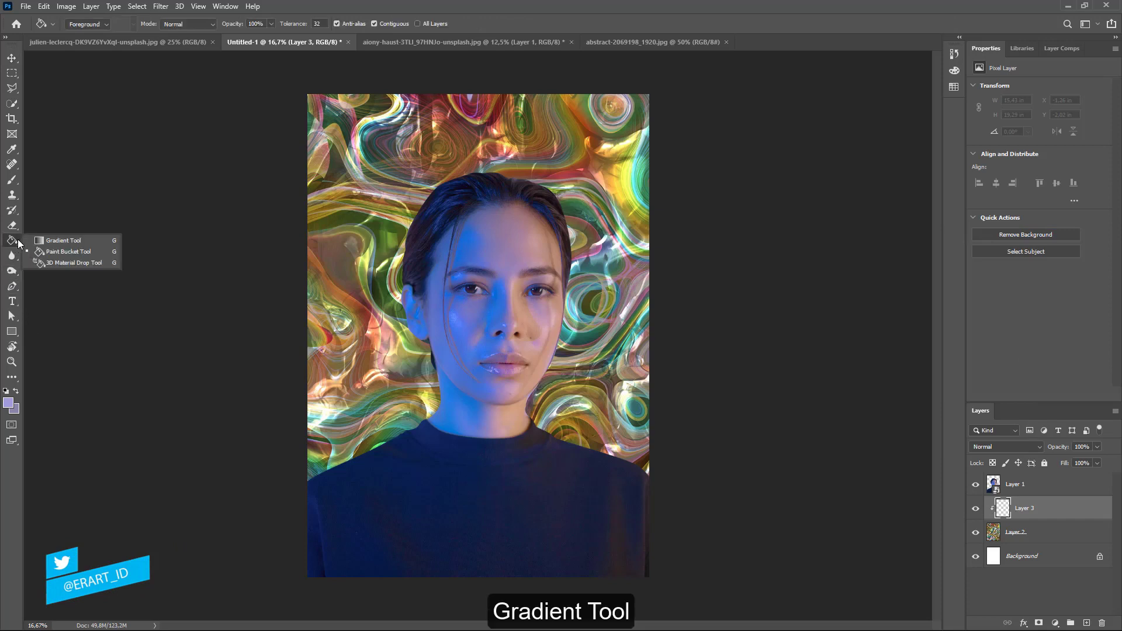
pyautogui.click(63, 240)
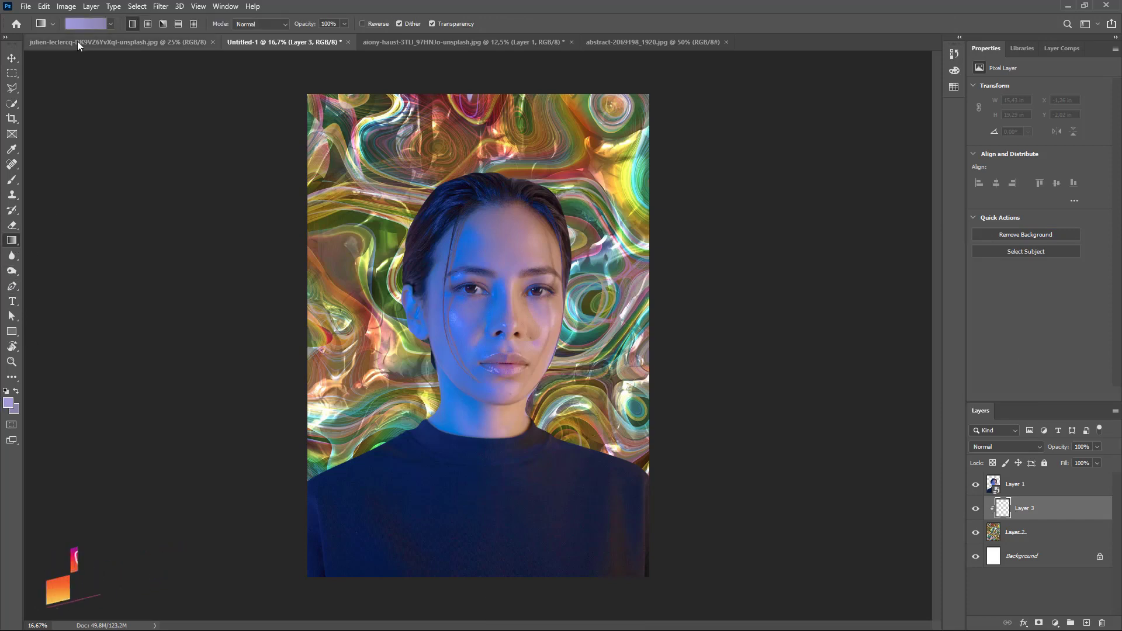
pyautogui.click(86, 23)
pyautogui.click(734, 417)
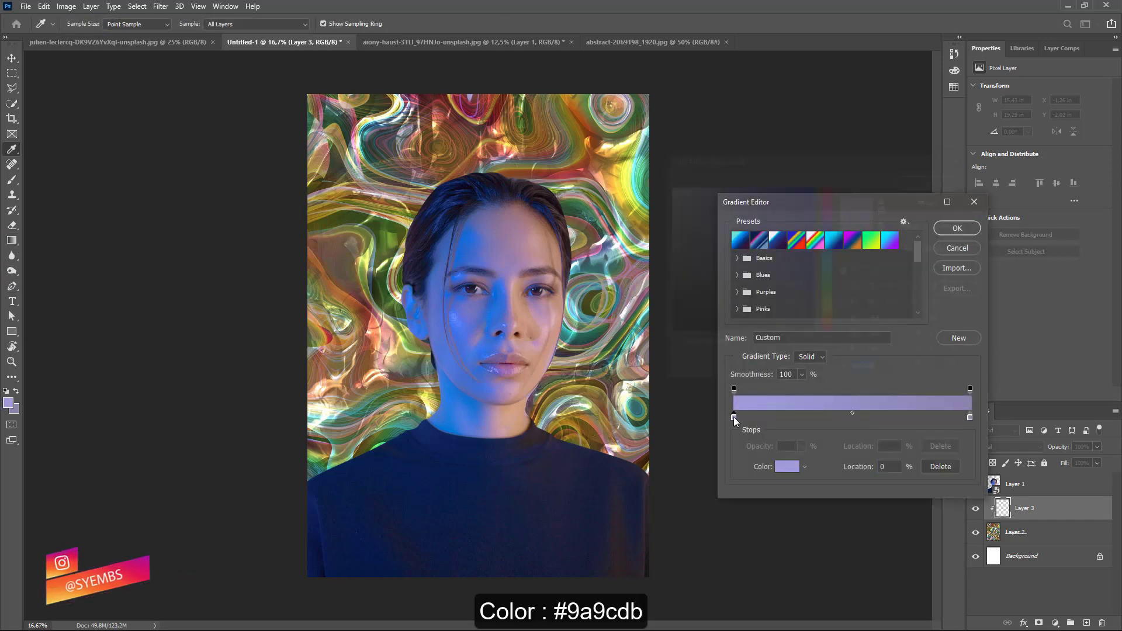
pyautogui.doubleClick(733, 416)
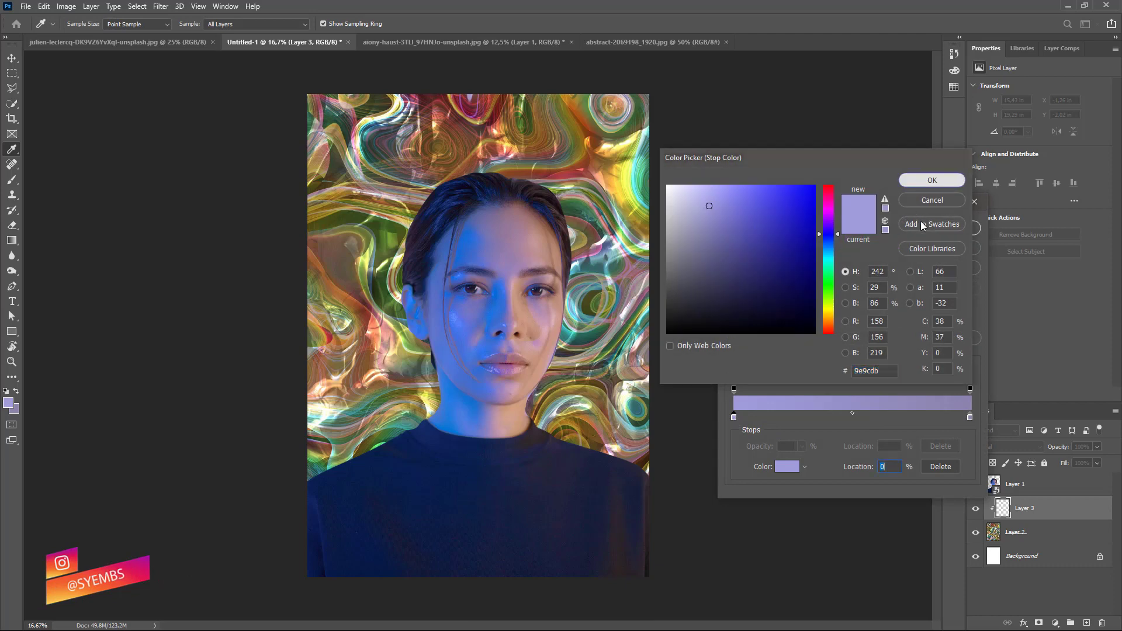
pyautogui.click(920, 183)
pyautogui.doubleClick(970, 417)
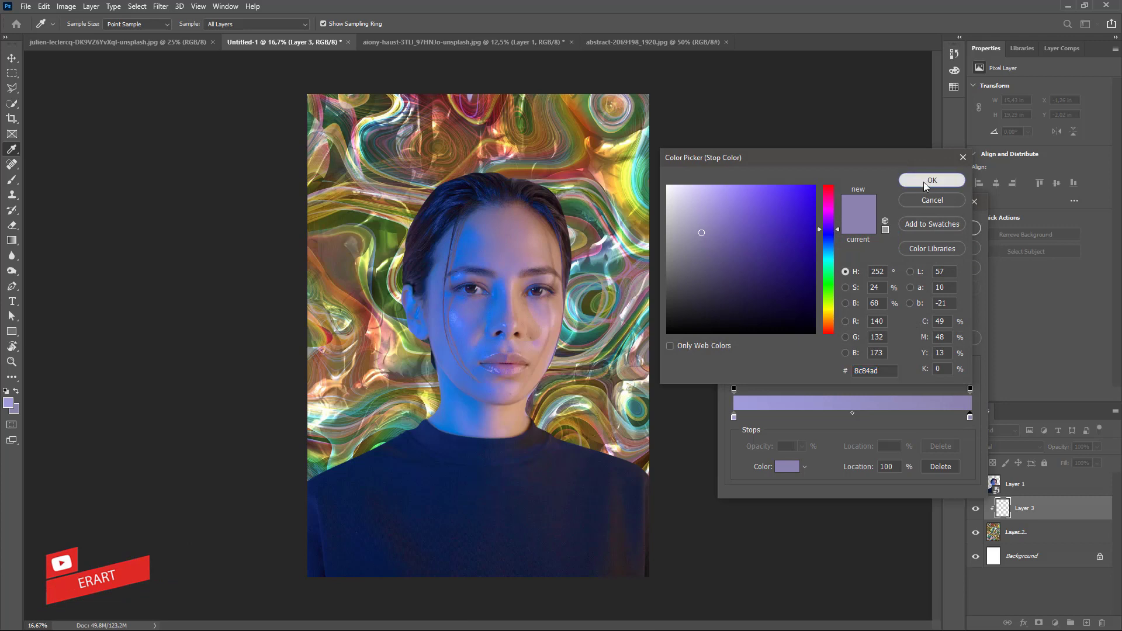
pyautogui.click(923, 181)
pyautogui.click(956, 228)
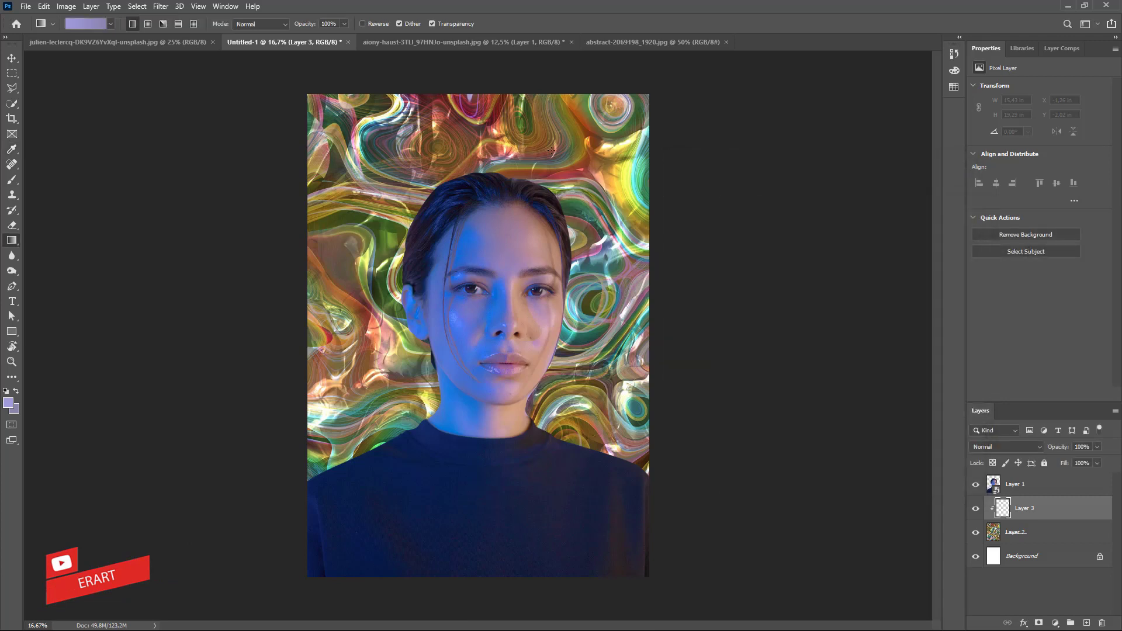
pyautogui.moveTo(611, 117); pyautogui.dragTo(611, 436)
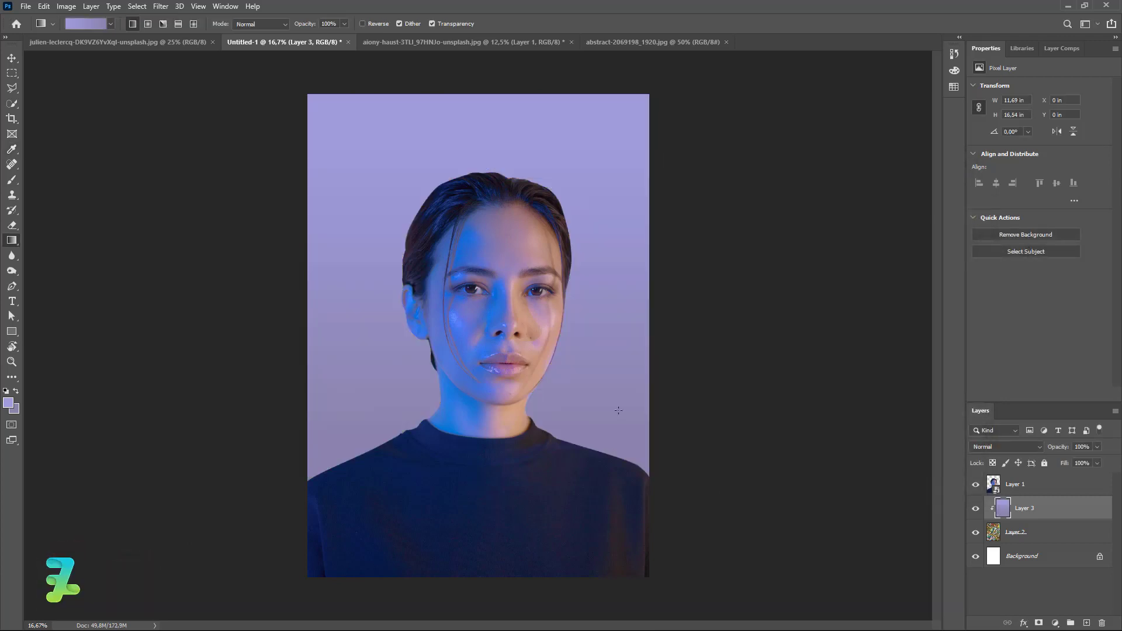
# - Set Layer 3 to Soft Light blend mode at 100% opacity
pyautogui.click(1032, 448)
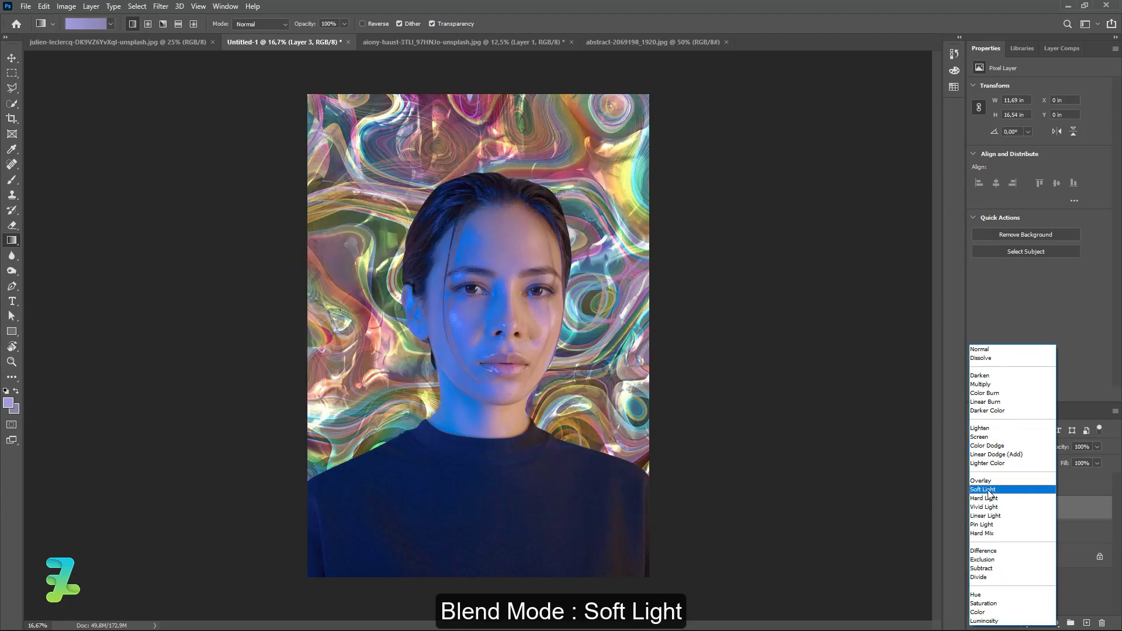
pyautogui.click(988, 489)
pyautogui.click(1097, 448)
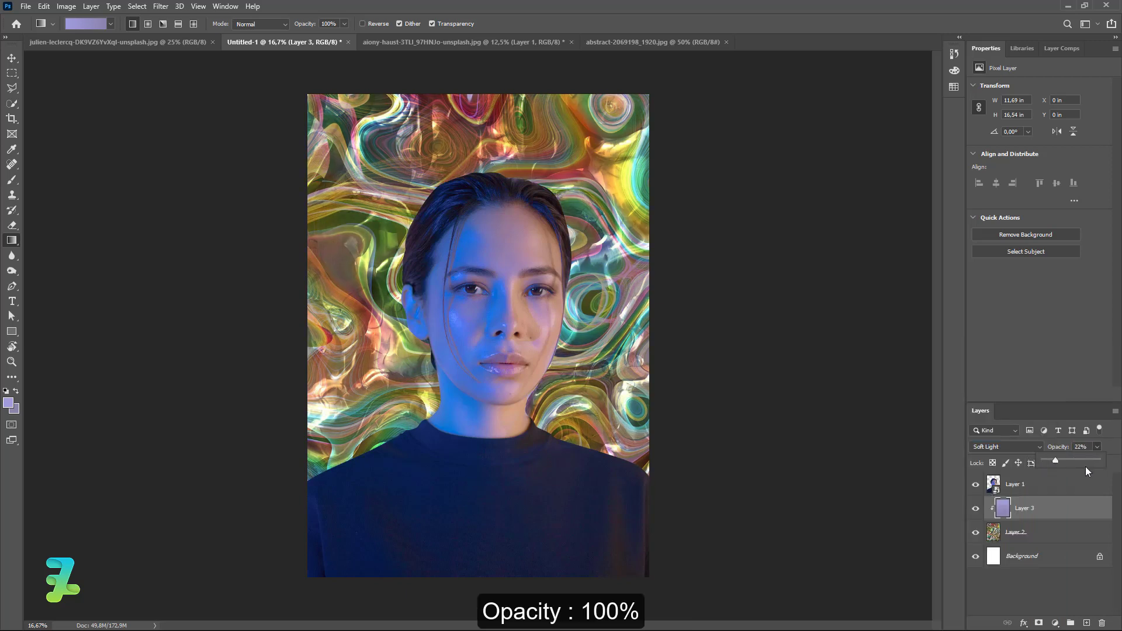
pyautogui.moveTo(1086, 471); pyautogui.dragTo(1106, 474)
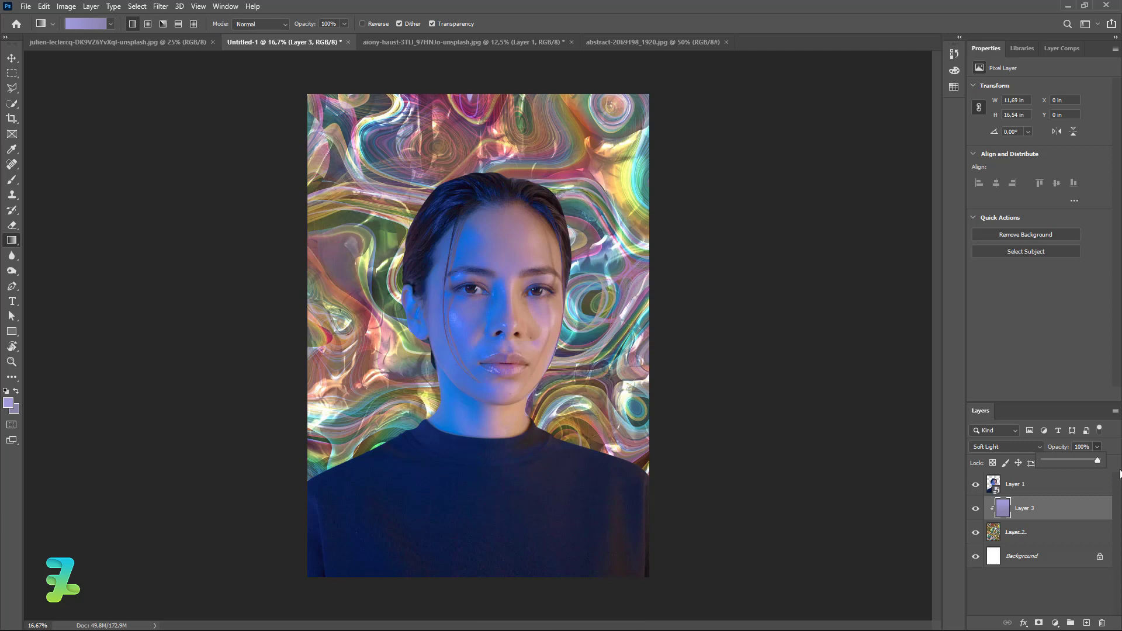
pyautogui.click(1059, 573)
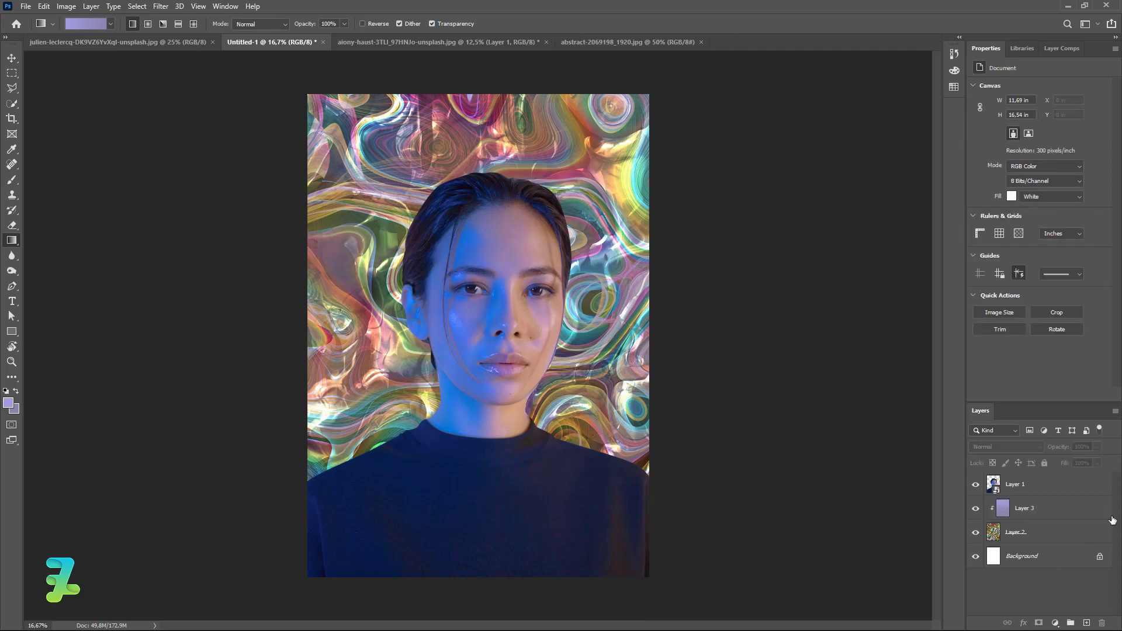
# - Duplicate the portrait as Layer 1 copy and zoom in on the face with the Pen tool
pyautogui.click(1071, 484)
pyautogui.hotkey('ctrl', 'j')
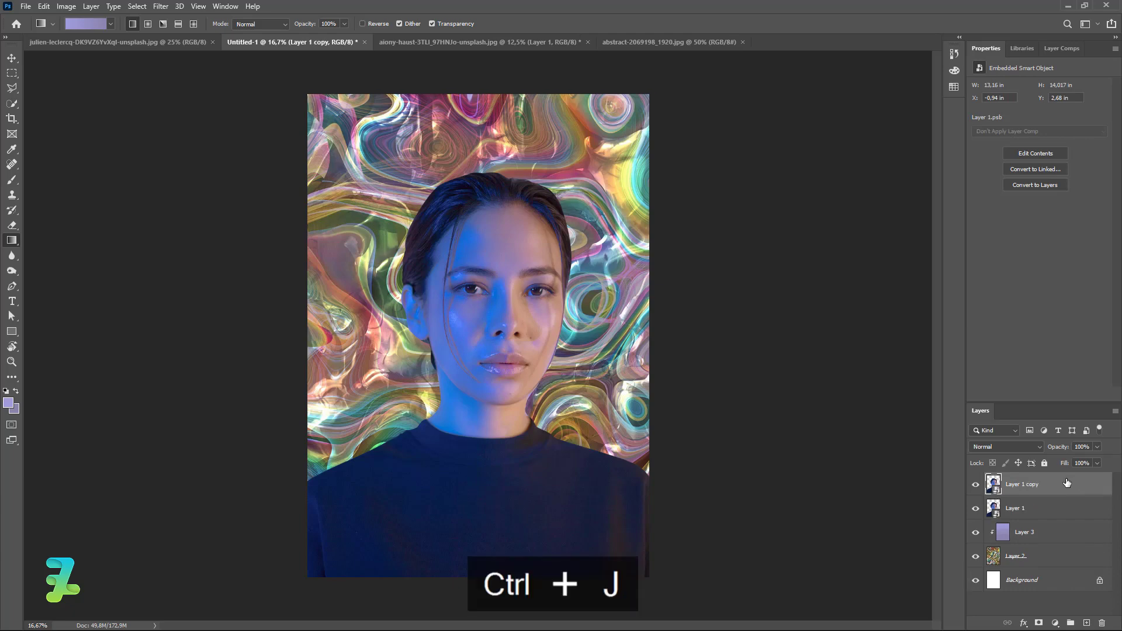
pyautogui.press('p')
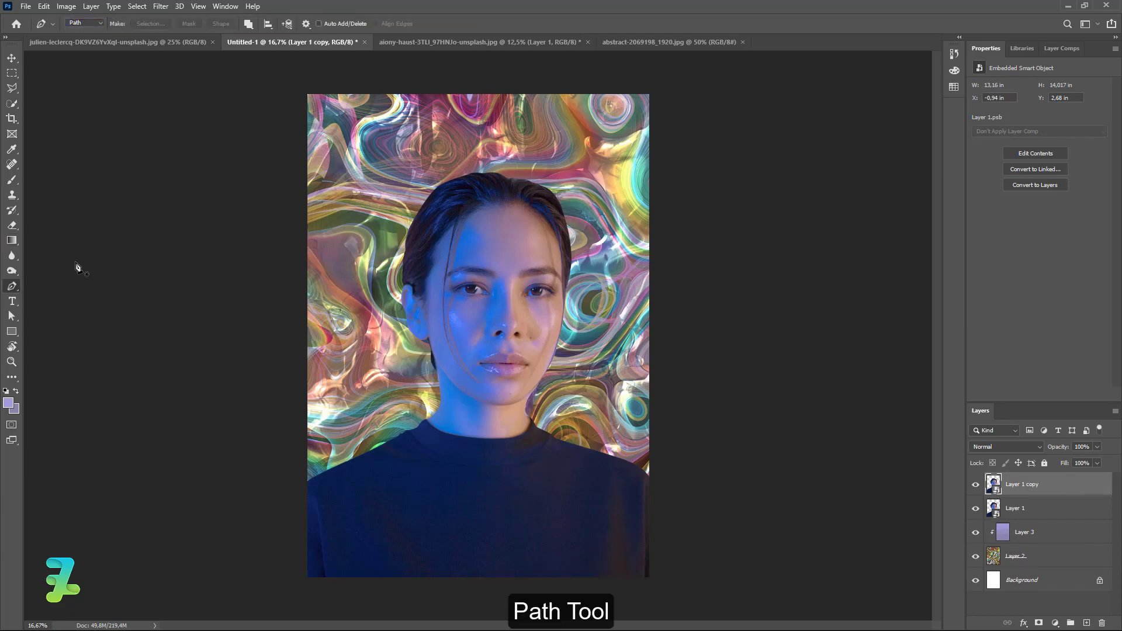
pyautogui.hotkey('ctrl', '=')
pyautogui.hotkey('ctrl', '=')
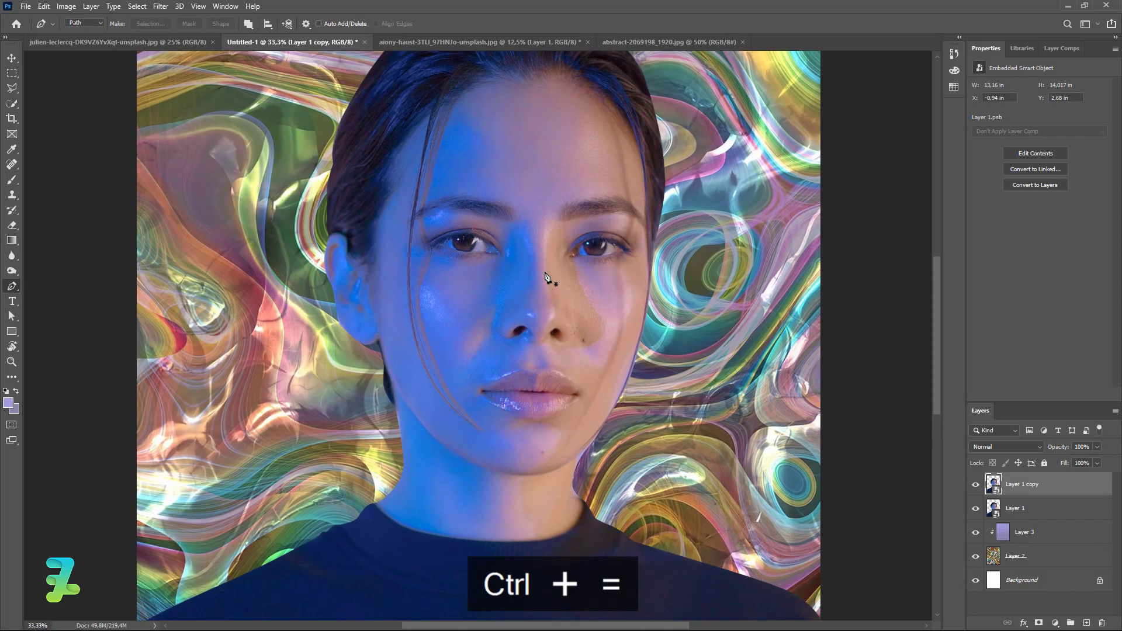
pyautogui.scroll(2, 452, 204)
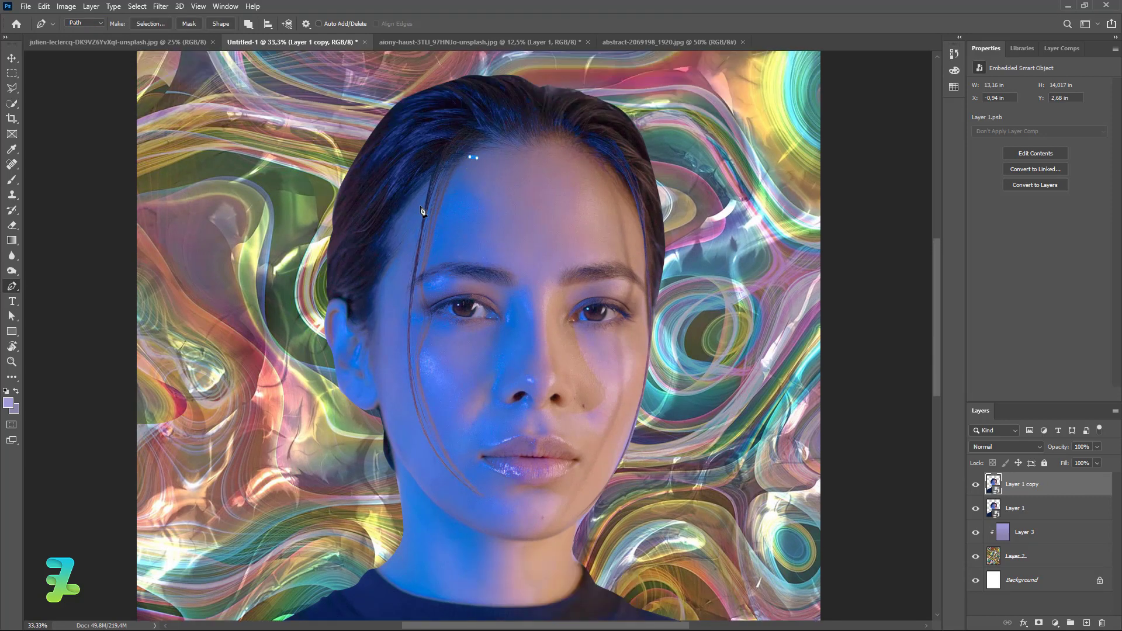
# - Trace a closed curved path around the face oval from forehead to chin
pyautogui.moveTo(407, 234); pyautogui.dragTo(407, 259)
pyautogui.moveTo(431, 469); pyautogui.dragTo(441, 481)
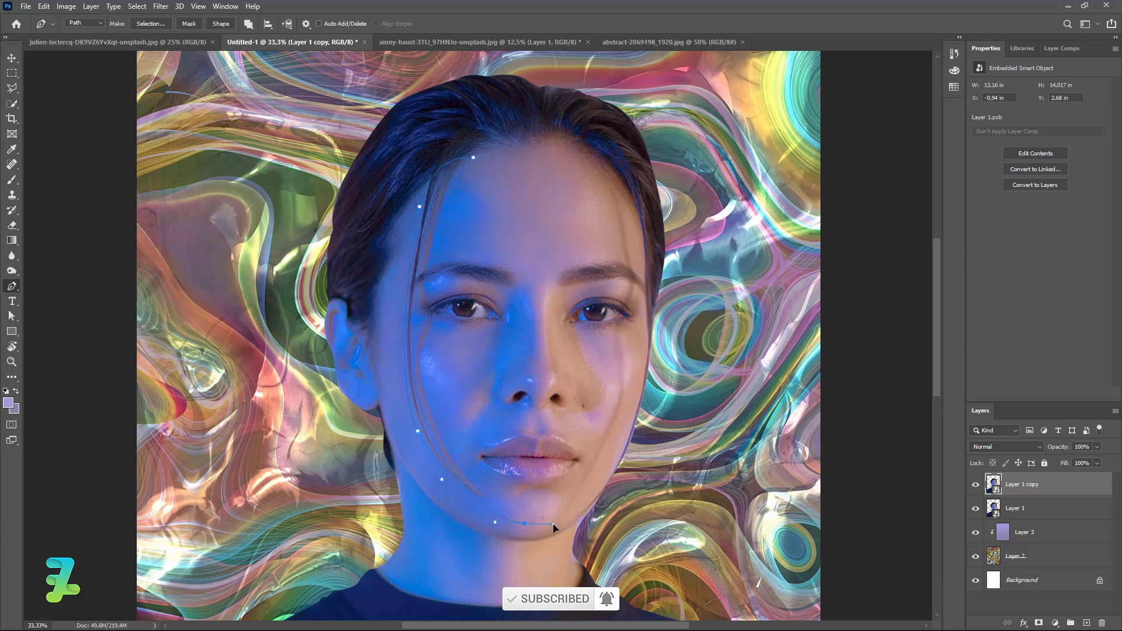
pyautogui.moveTo(624, 448); pyautogui.dragTo(647, 396)
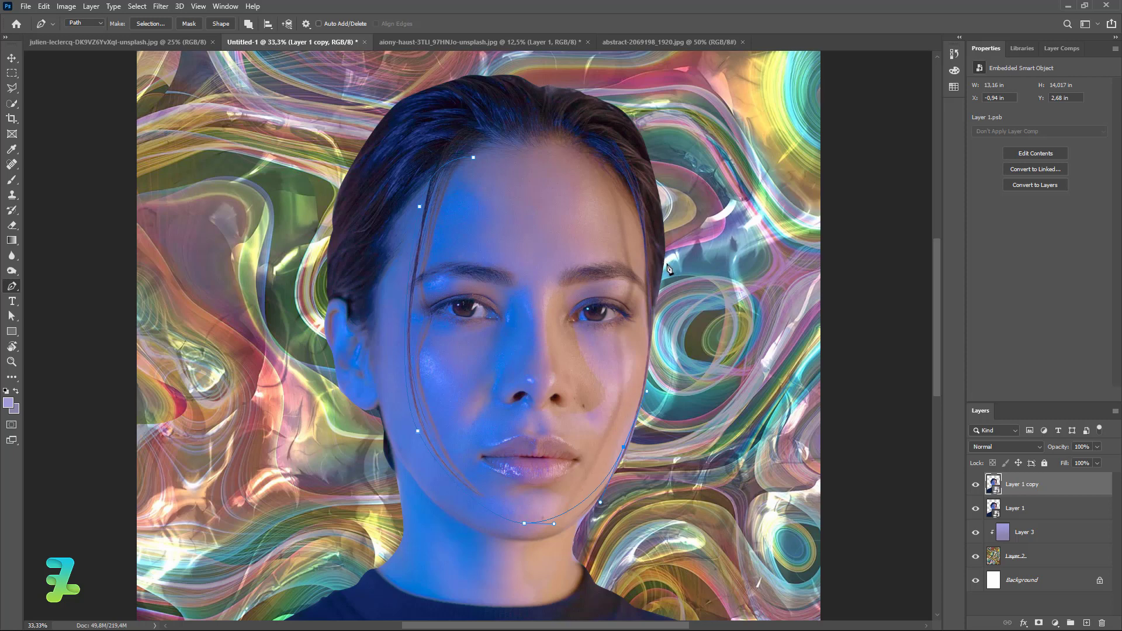
pyautogui.moveTo(667, 263); pyautogui.dragTo(661, 232)
pyautogui.moveTo(609, 169); pyautogui.dragTo(569, 140)
pyautogui.hotkey('ctrl', 'z')
pyautogui.moveTo(621, 186); pyautogui.dragTo(600, 155)
pyautogui.hotkey('ctrl', 'z')
pyautogui.moveTo(456, 140); pyautogui.dragTo(460, 143)
pyautogui.moveTo(451, 157); pyautogui.dragTo(408, 182)
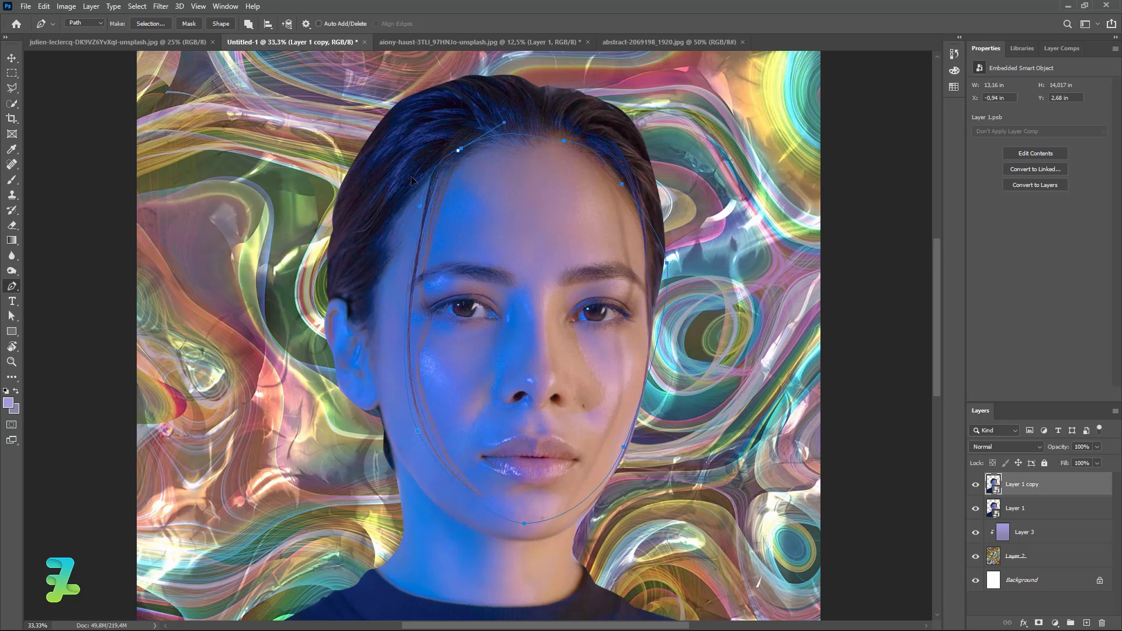
# - Turn the face path into a selection and add it as a mask on Layer 1 copy
pyautogui.rightClick(501, 214)
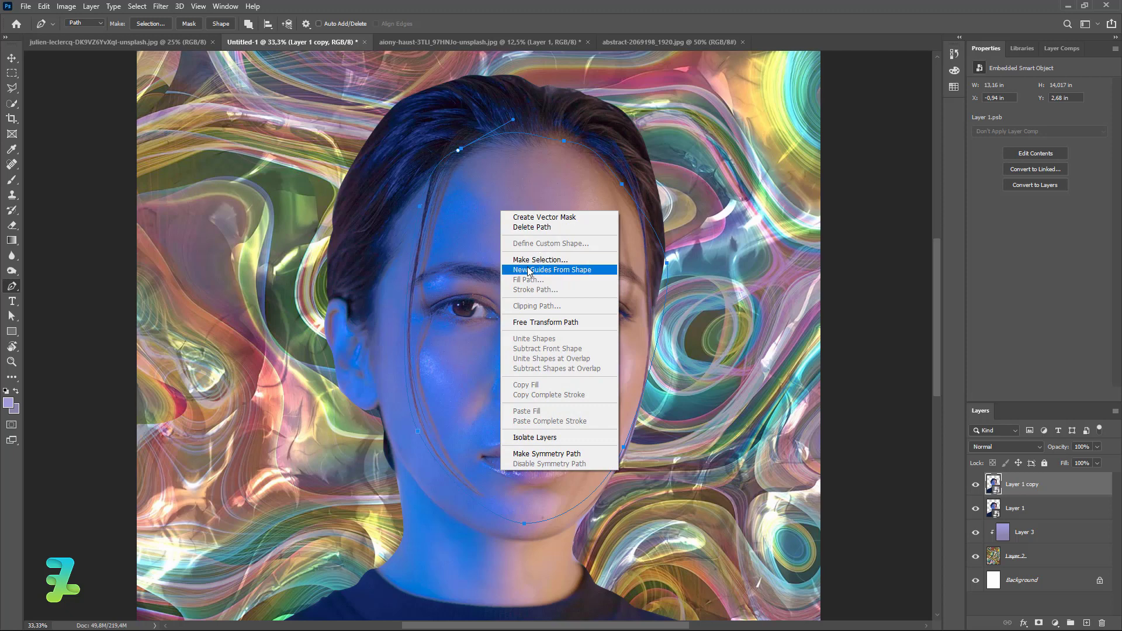
pyautogui.click(540, 268)
pyautogui.rightClick(544, 244)
pyautogui.click(578, 288)
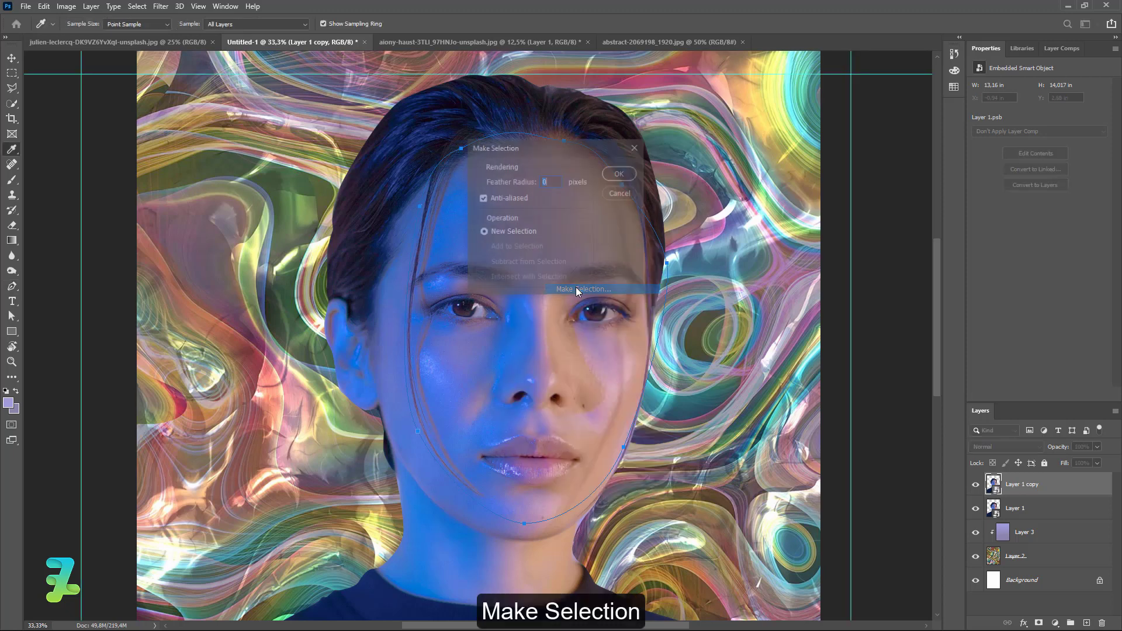
pyautogui.click(621, 174)
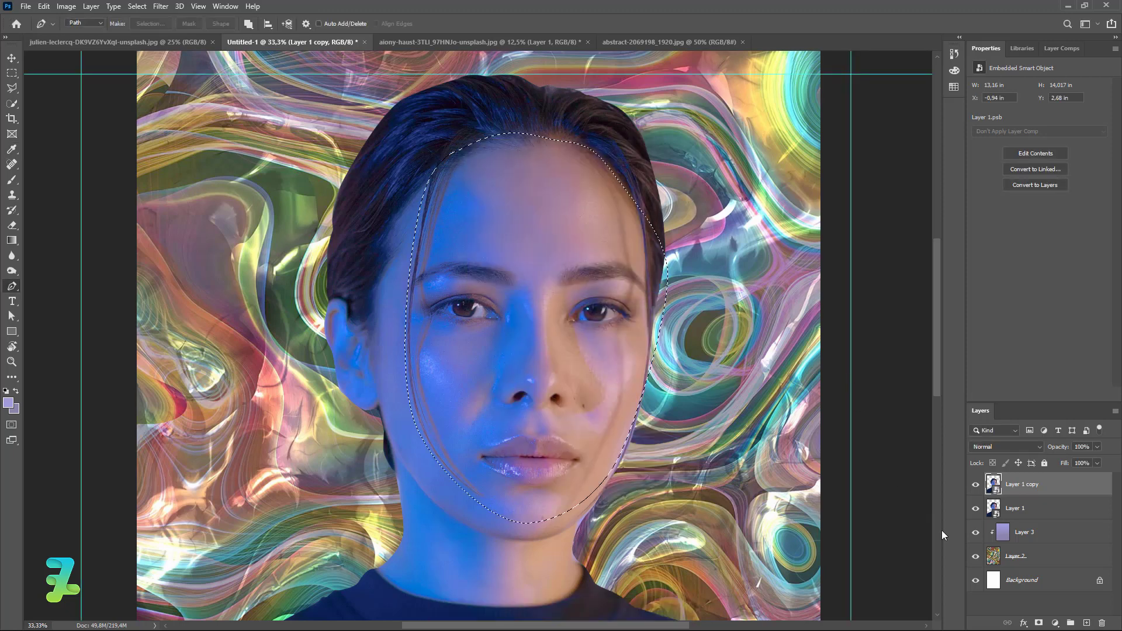
pyautogui.click(1039, 621)
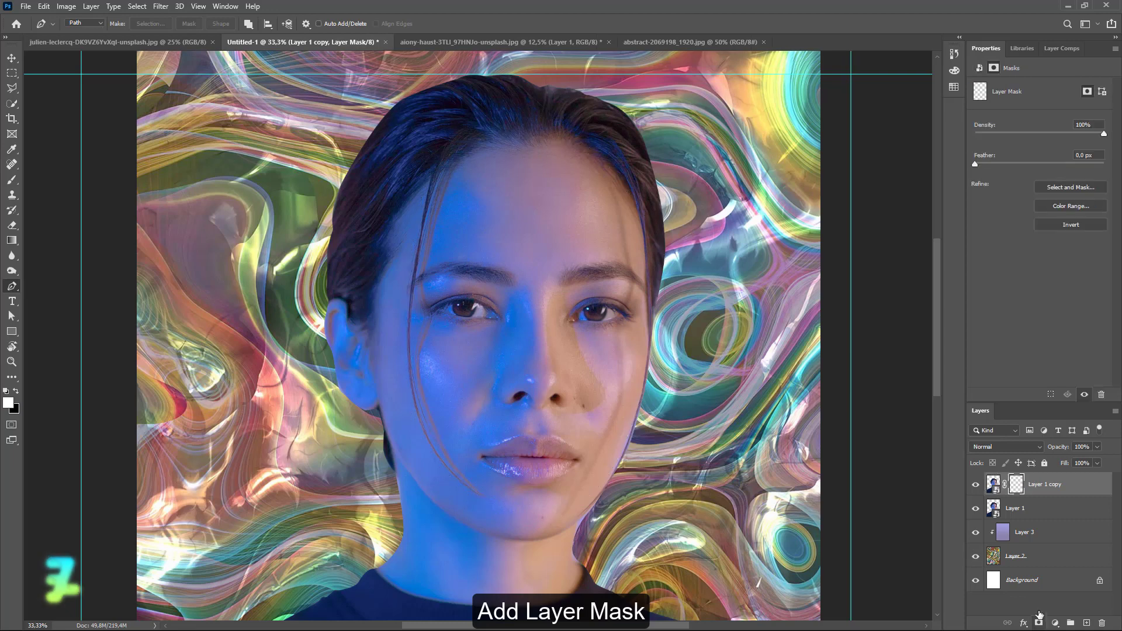
# - Compare with Layer 1 hidden and shown, leaving the full portrait visible, then view the aiony-haust photo
pyautogui.click(975, 510)
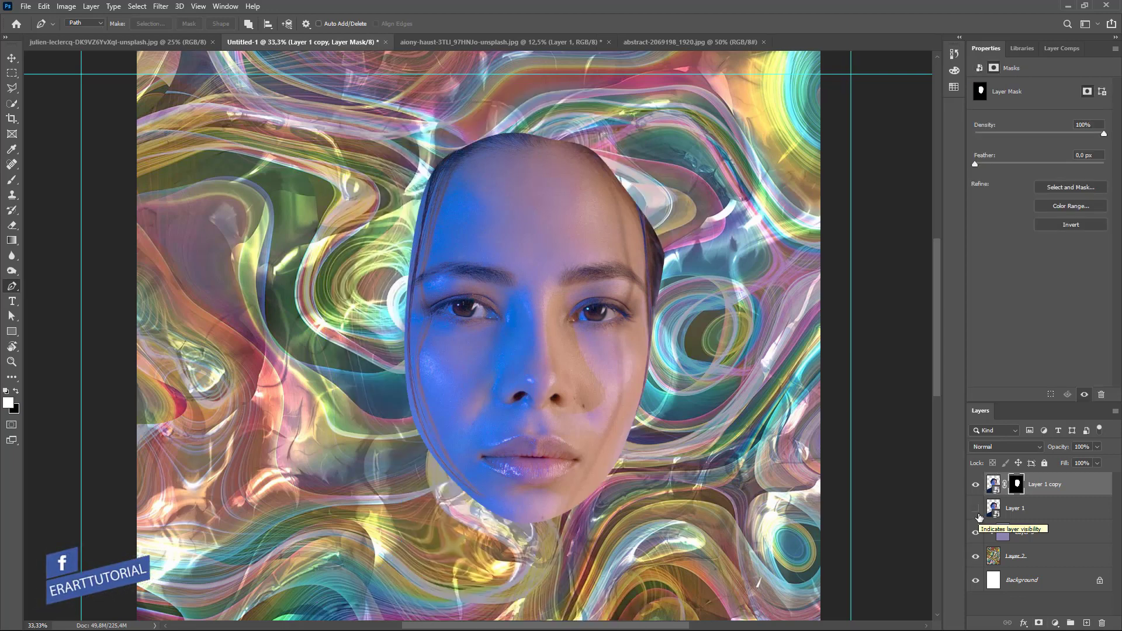
pyautogui.click(976, 509)
pyautogui.click(976, 509)
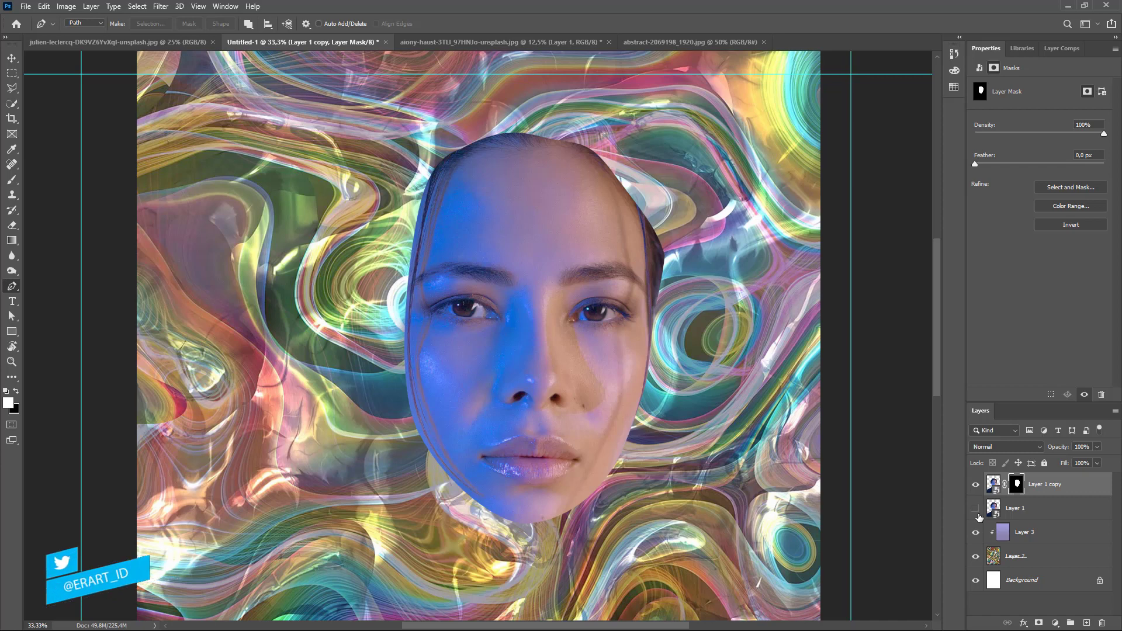
pyautogui.click(976, 511)
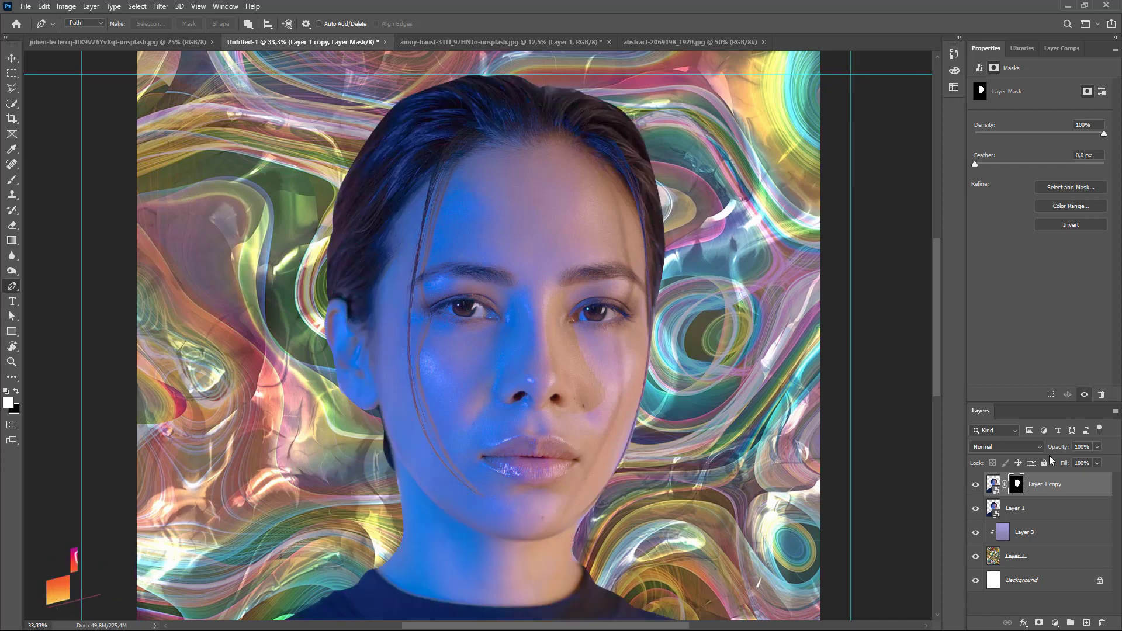
pyautogui.click(981, 509)
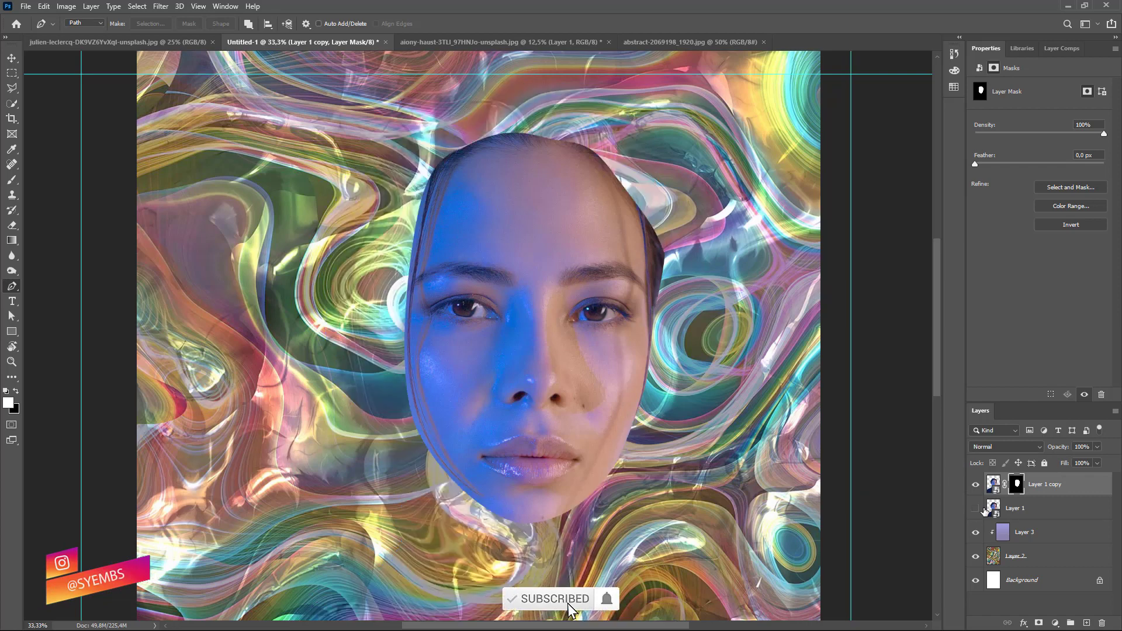
pyautogui.click(977, 509)
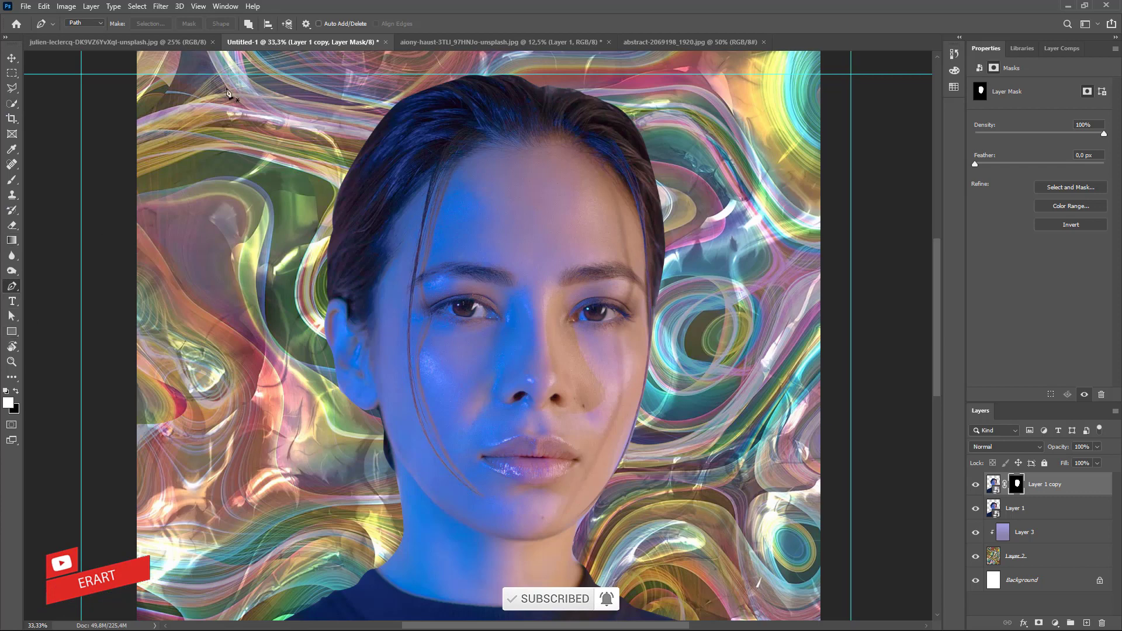
pyautogui.click(448, 47)
# - Copy the ice photo into the poster as Layer 4 and zoom out to the full page
pyautogui.click(66, 42)
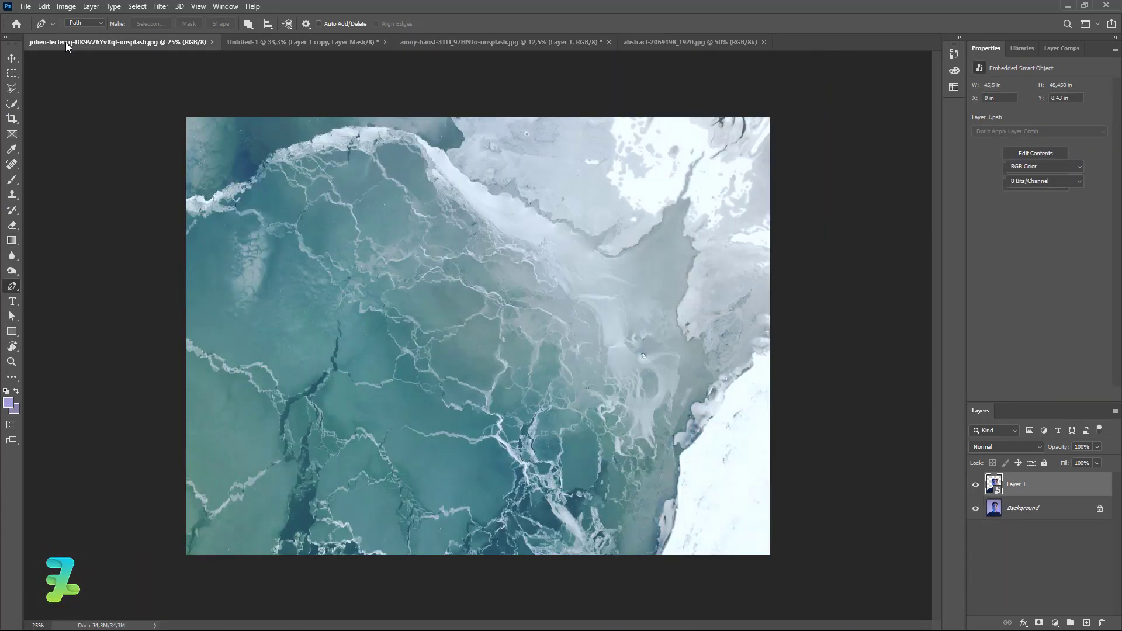
pyautogui.rightClick(66, 42)
pyautogui.click(88, 102)
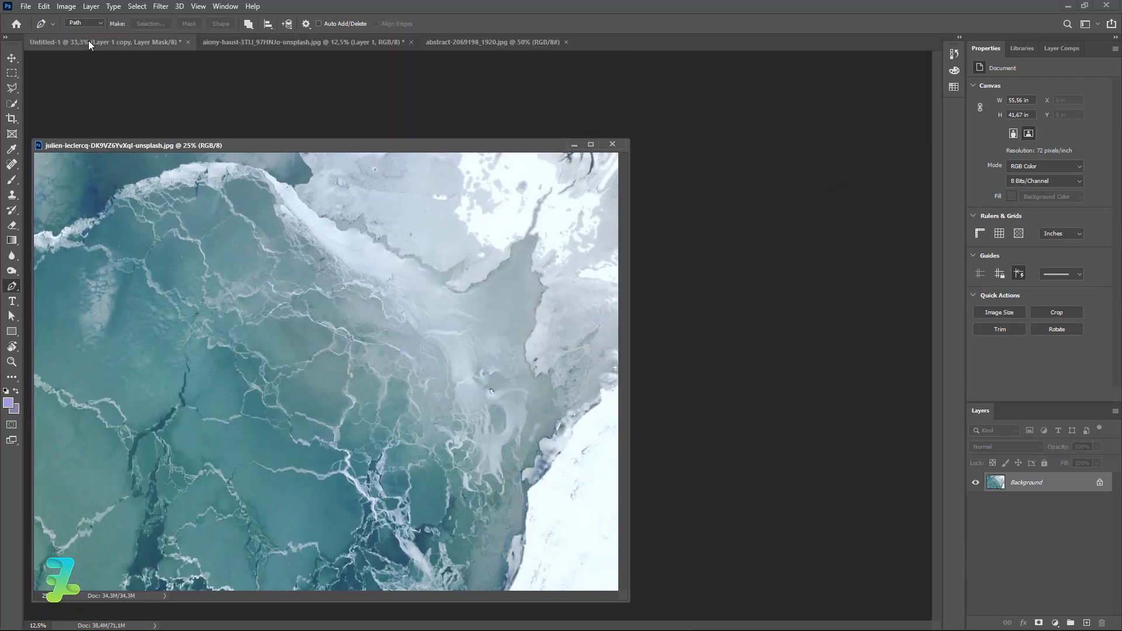
pyautogui.click(89, 42)
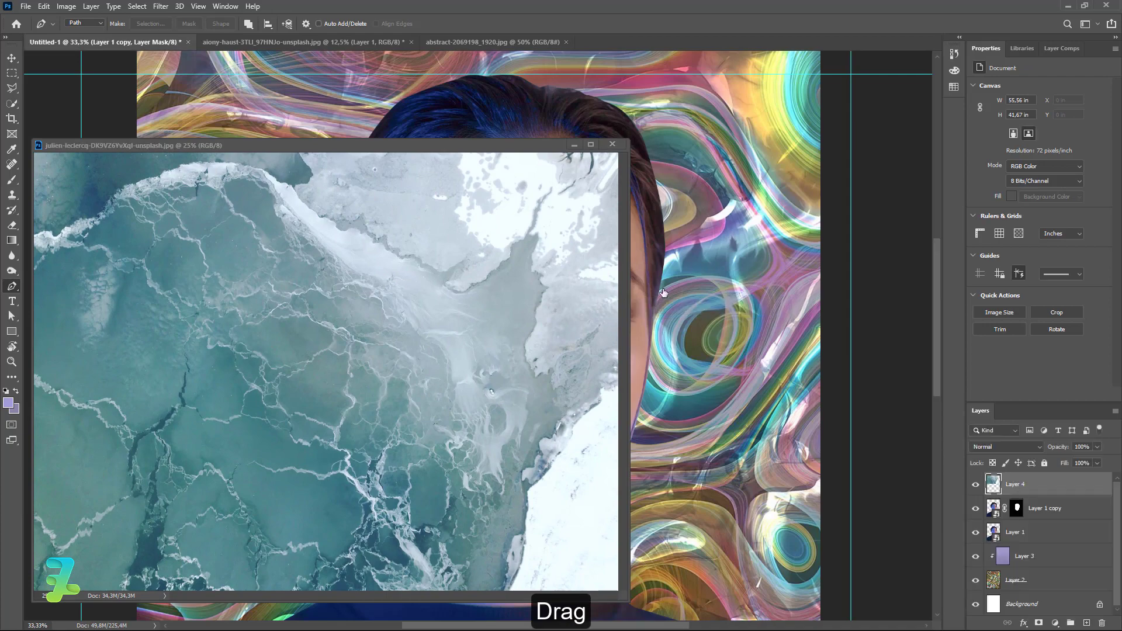
pyautogui.moveTo(999, 491)
pyautogui.mouseDown()
pyautogui.moveTo(433, 144)
pyautogui.moveTo(587, 43)
pyautogui.mouseUp()
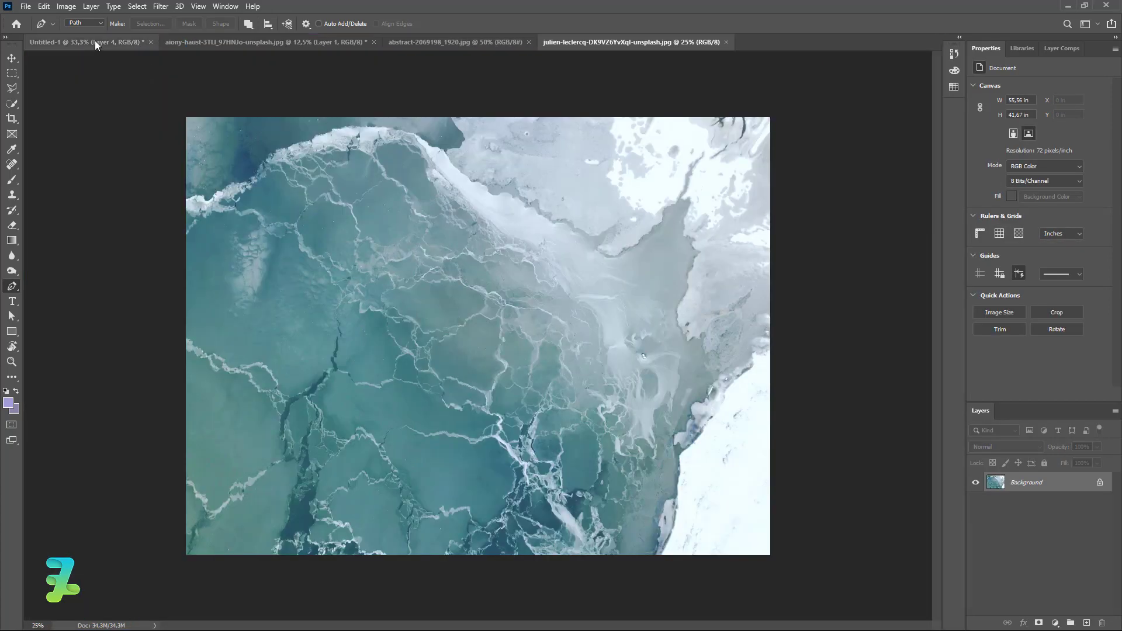
pyautogui.click(94, 42)
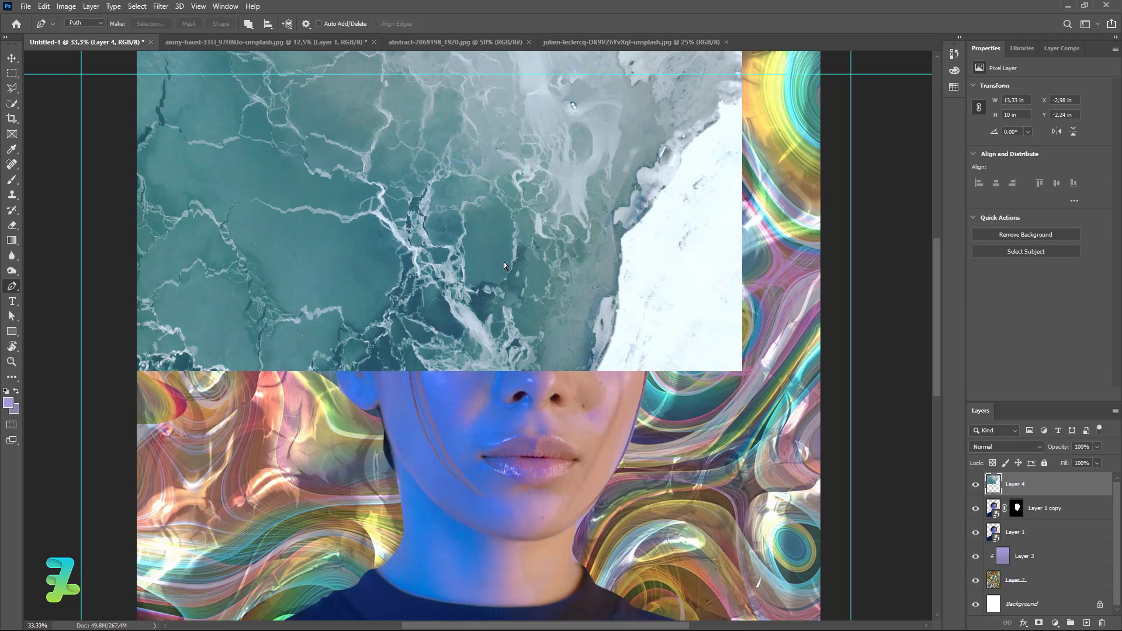
pyautogui.hotkey('ctrl', '-')
pyautogui.hotkey('ctrl', '-')
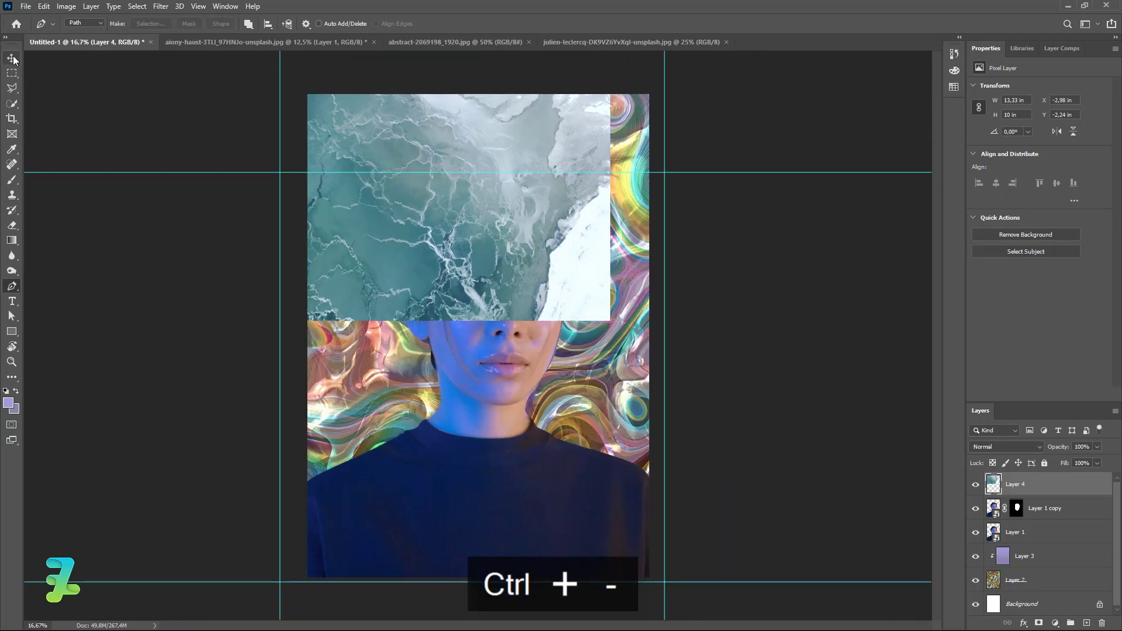
# - Move the ice layer over the face and delete its right-hand strip
pyautogui.click(12, 58)
pyautogui.moveTo(488, 287); pyautogui.dragTo(497, 334)
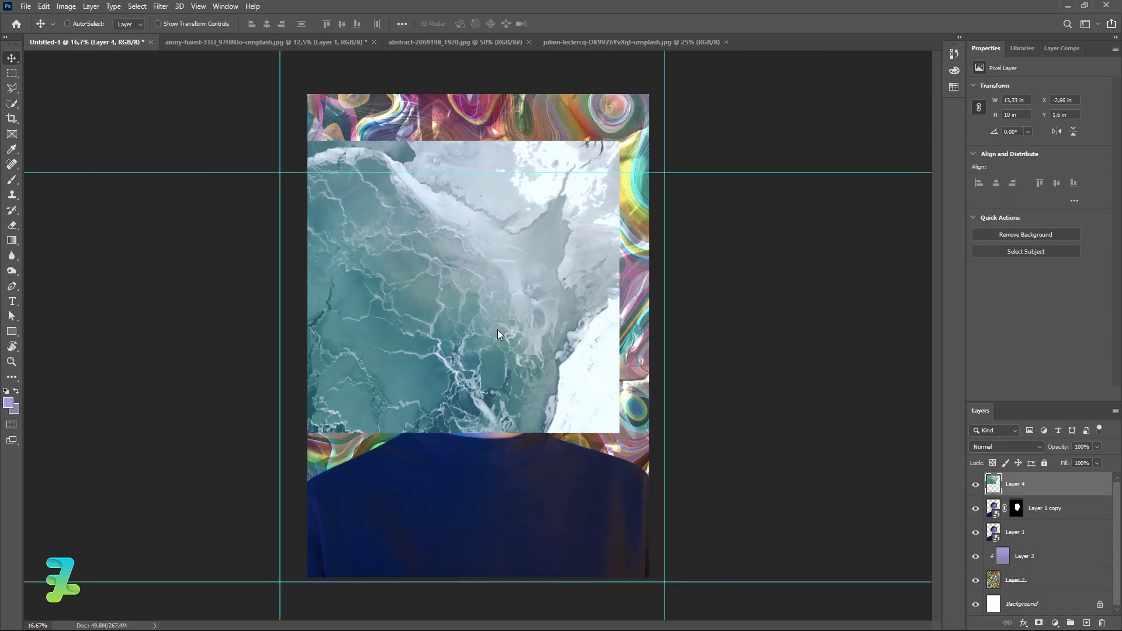
pyautogui.click(12, 73)
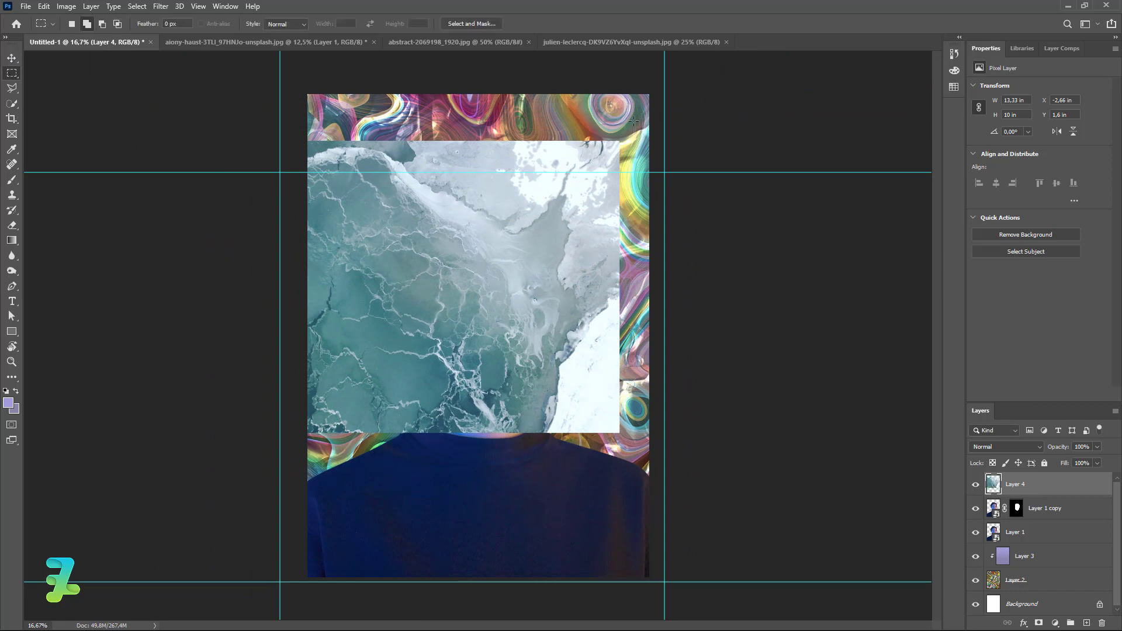
pyautogui.moveTo(649, 126); pyautogui.dragTo(571, 240)
pyautogui.moveTo(505, 364); pyautogui.dragTo(545, 474)
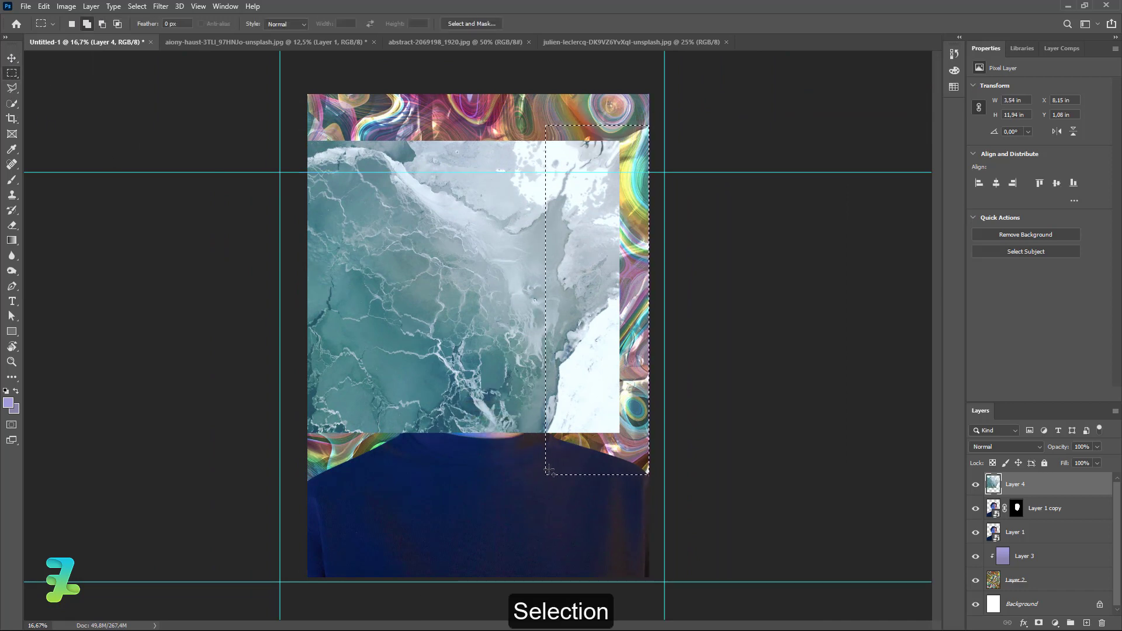
pyautogui.press('Delete')
pyautogui.hotkey('ctrl', 'd')
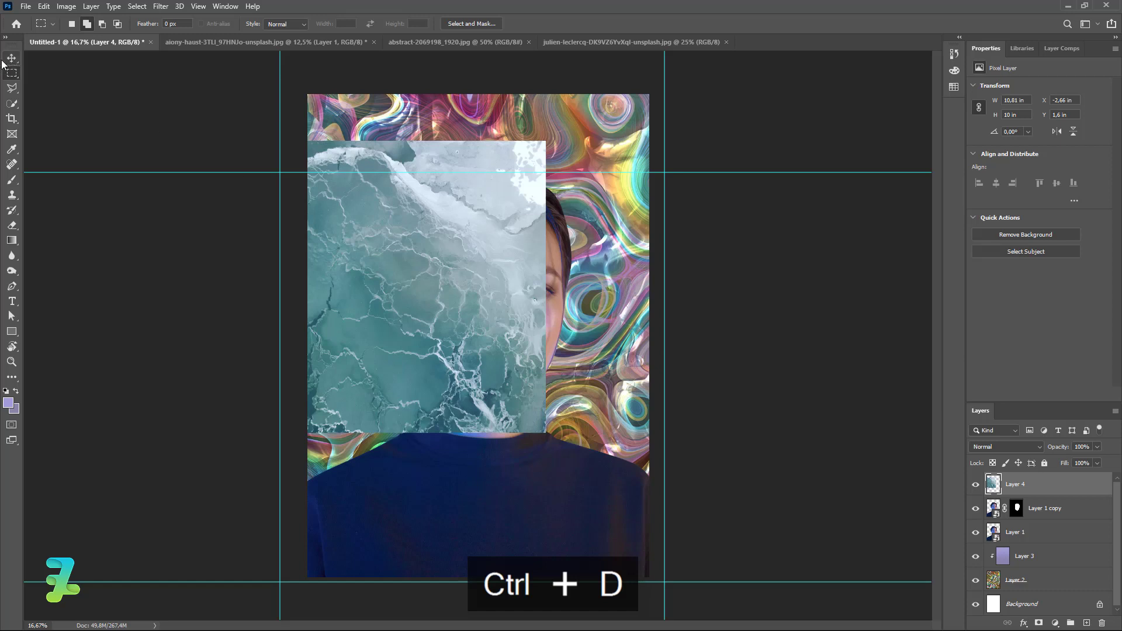
# - Shift the trimmed ice panel over the face and scale it to about 78%
pyautogui.click(12, 58)
pyautogui.moveTo(445, 236); pyautogui.dragTo(532, 246)
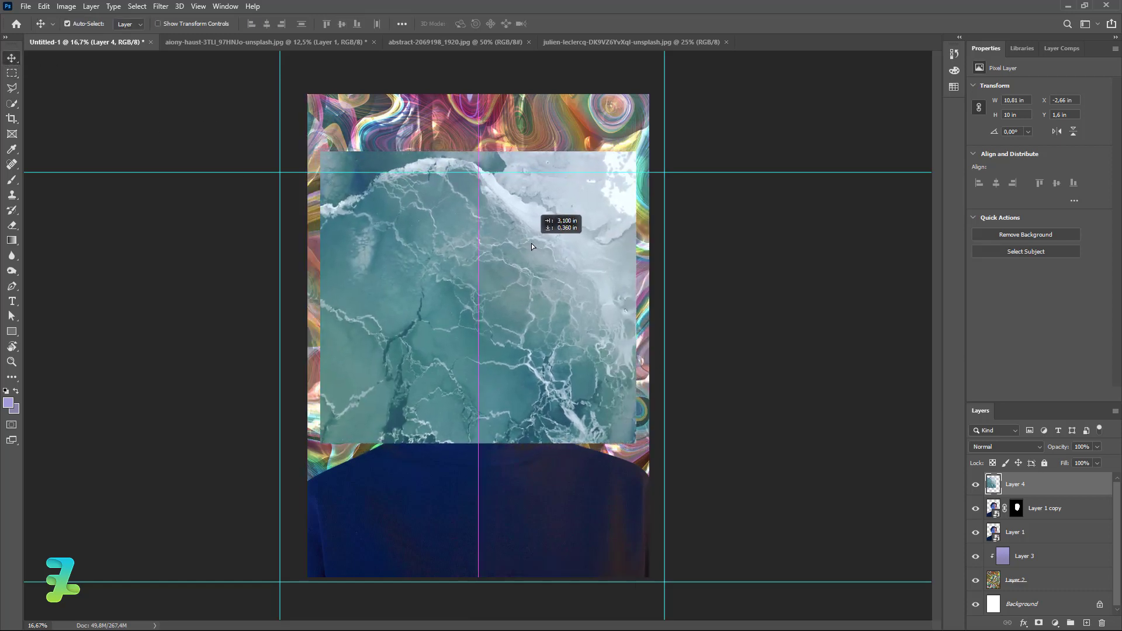
pyautogui.hotkey('ctrl', 't')
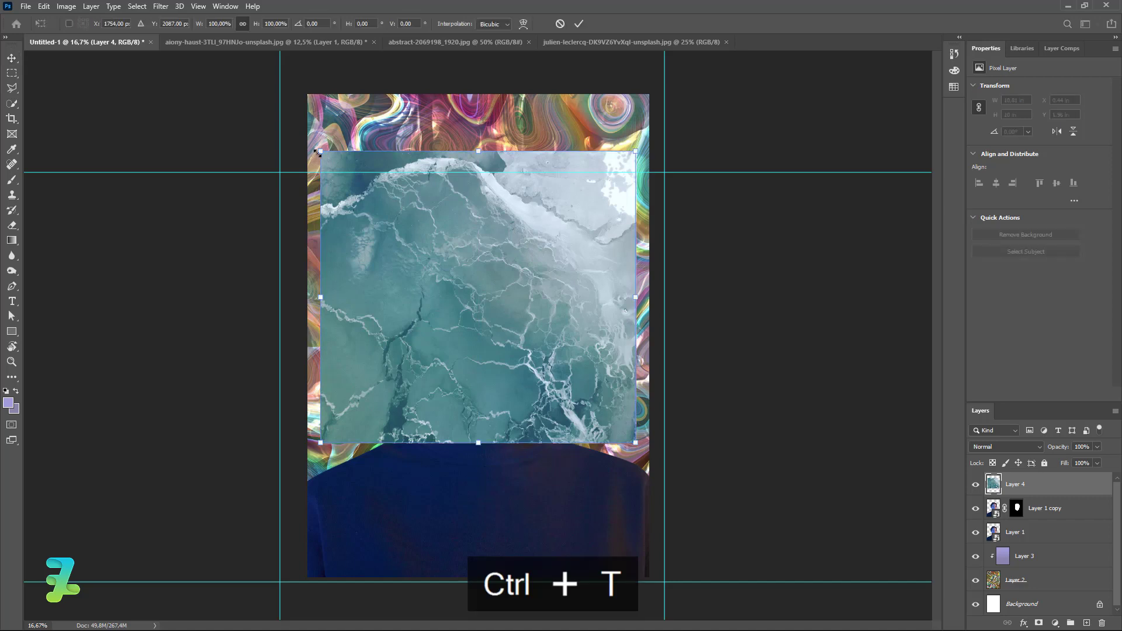
pyautogui.moveTo(317, 153); pyautogui.dragTo(349, 186)
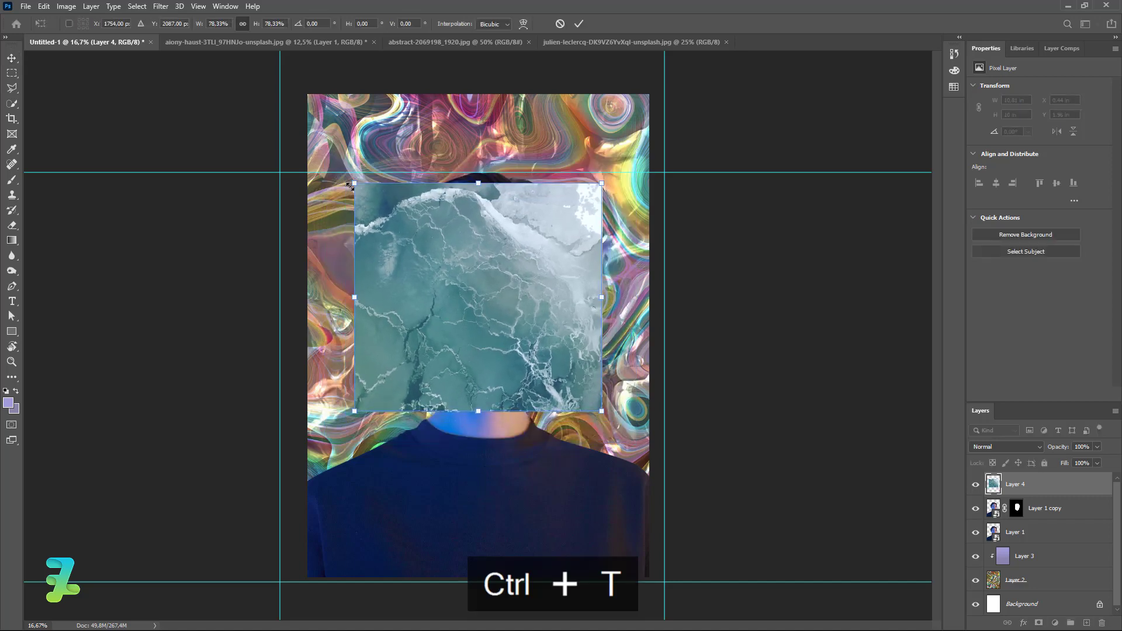
pyautogui.press('Return')
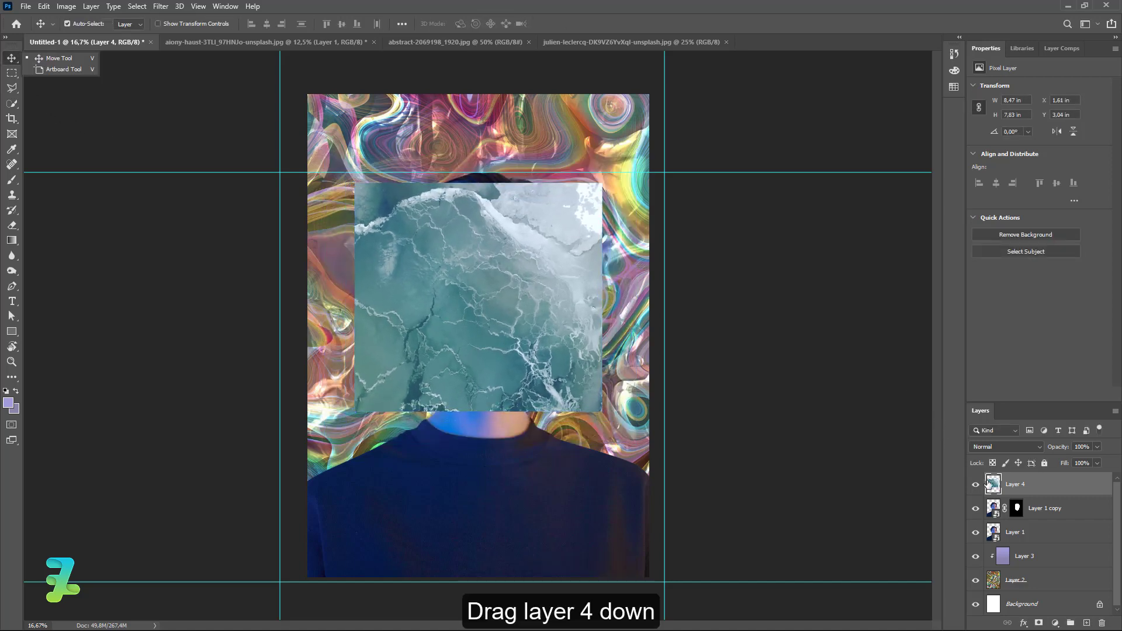
# - Move Layer 4 below Layer 1 copy and nudge the ice panel under the masked face
pyautogui.moveTo(993, 484); pyautogui.dragTo(997, 514)
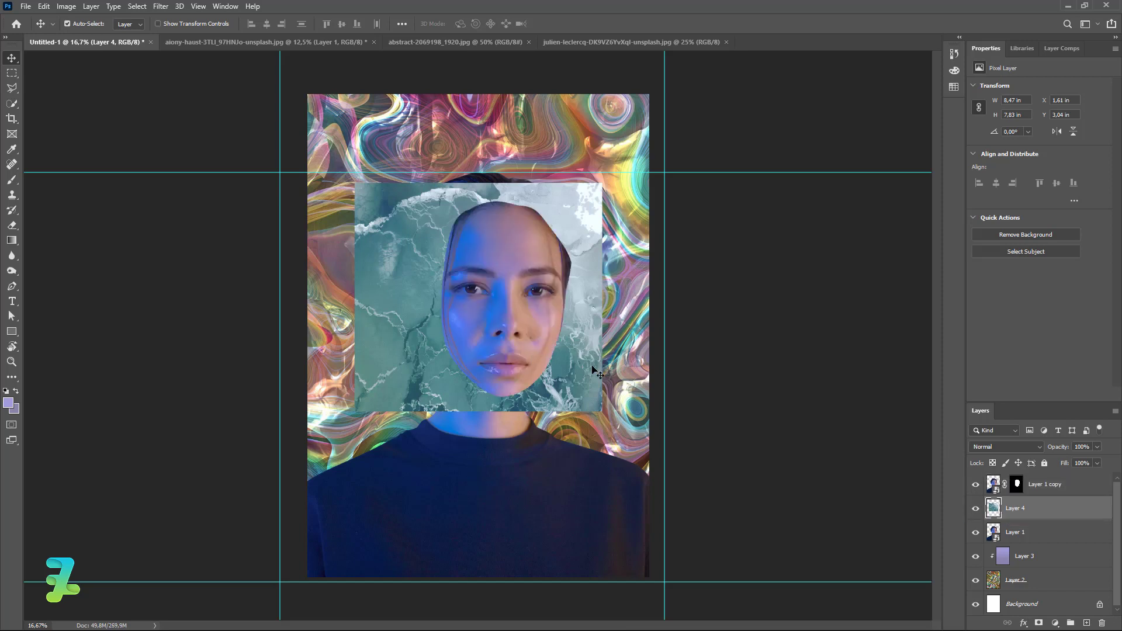
pyautogui.moveTo(577, 372); pyautogui.dragTo(598, 366)
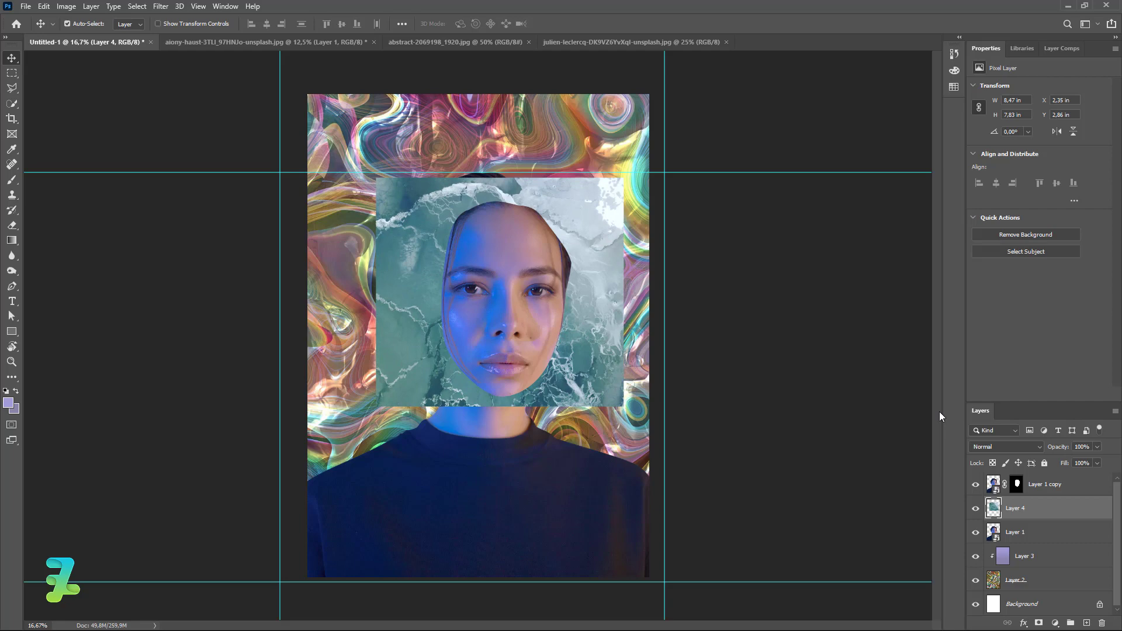
pyautogui.click(1015, 484)
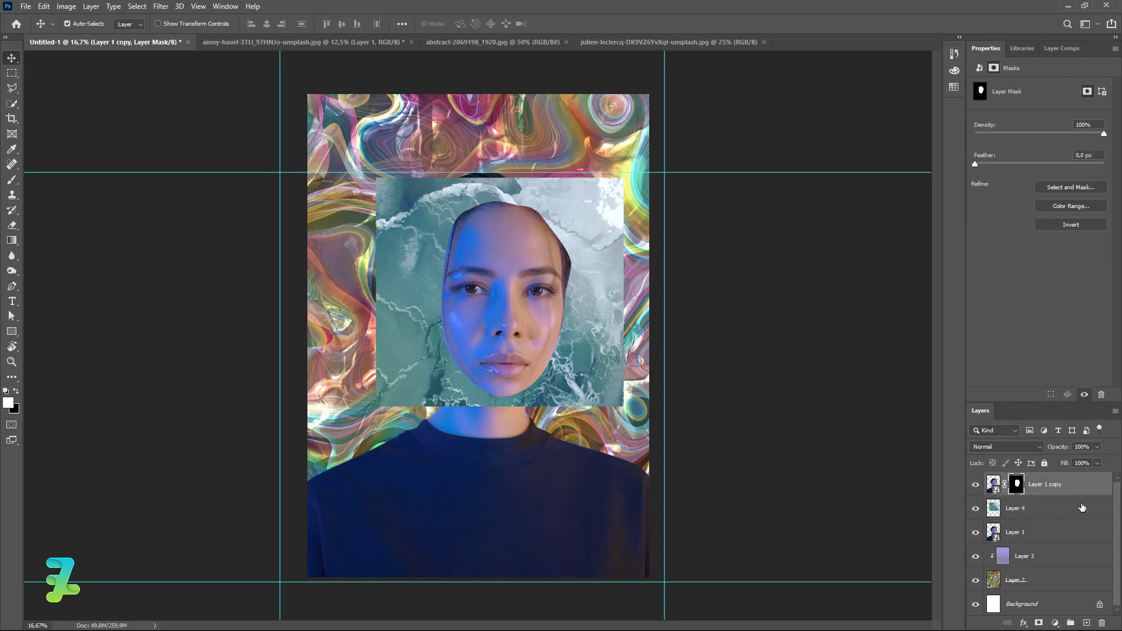
pyautogui.hotkey('ctrl', '=')
pyautogui.hotkey('ctrl', '=')
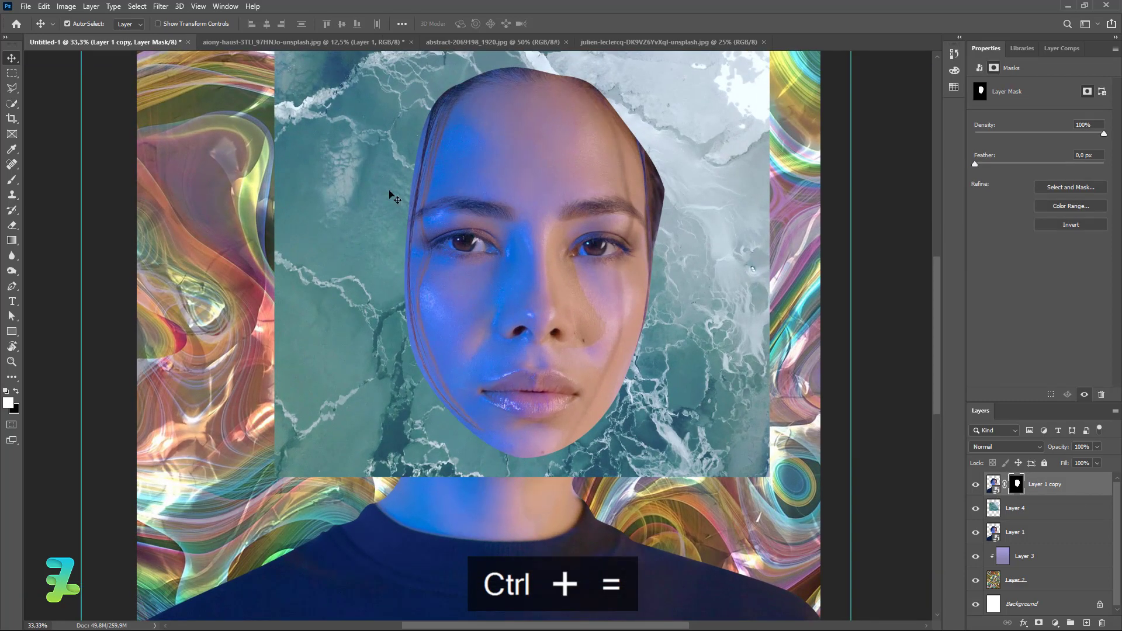
pyautogui.click(12, 286)
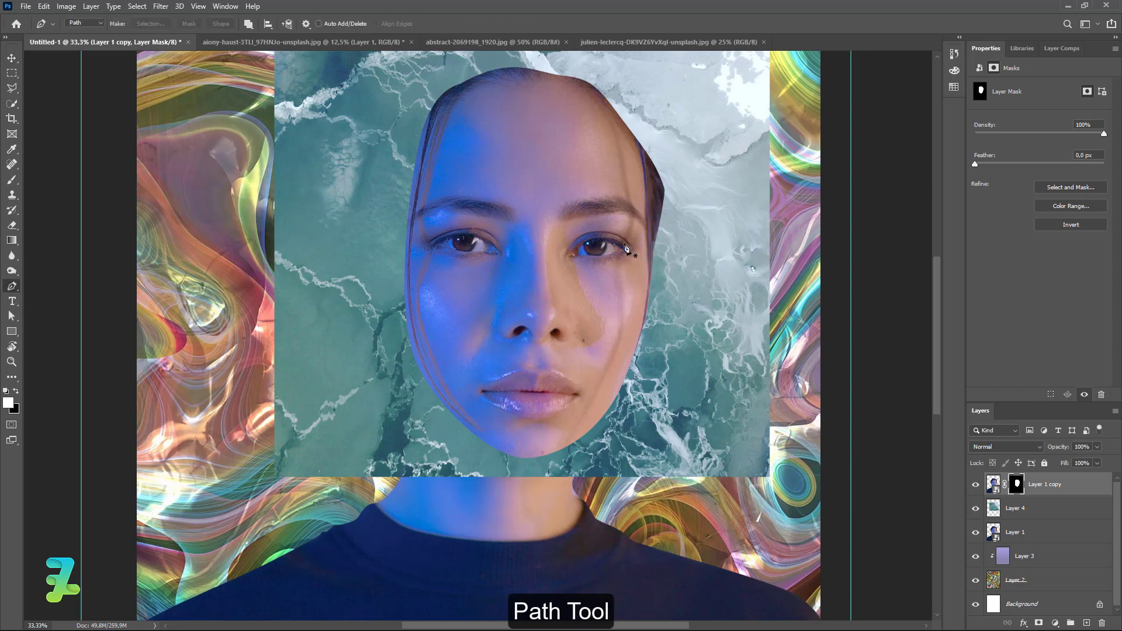
# - Trace the dark hair sliver by the temple and cut it from the face mask, 0 px feather
pyautogui.click(651, 239)
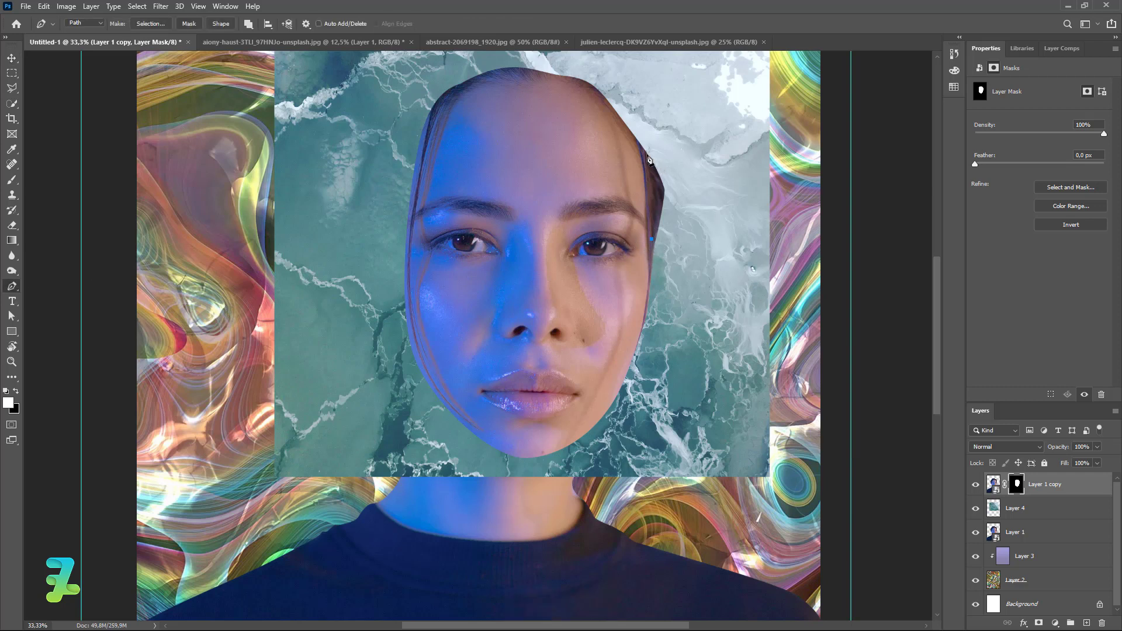
pyautogui.hotkey('ctrl', 'z')
pyautogui.rightClick(672, 209)
pyautogui.click(695, 260)
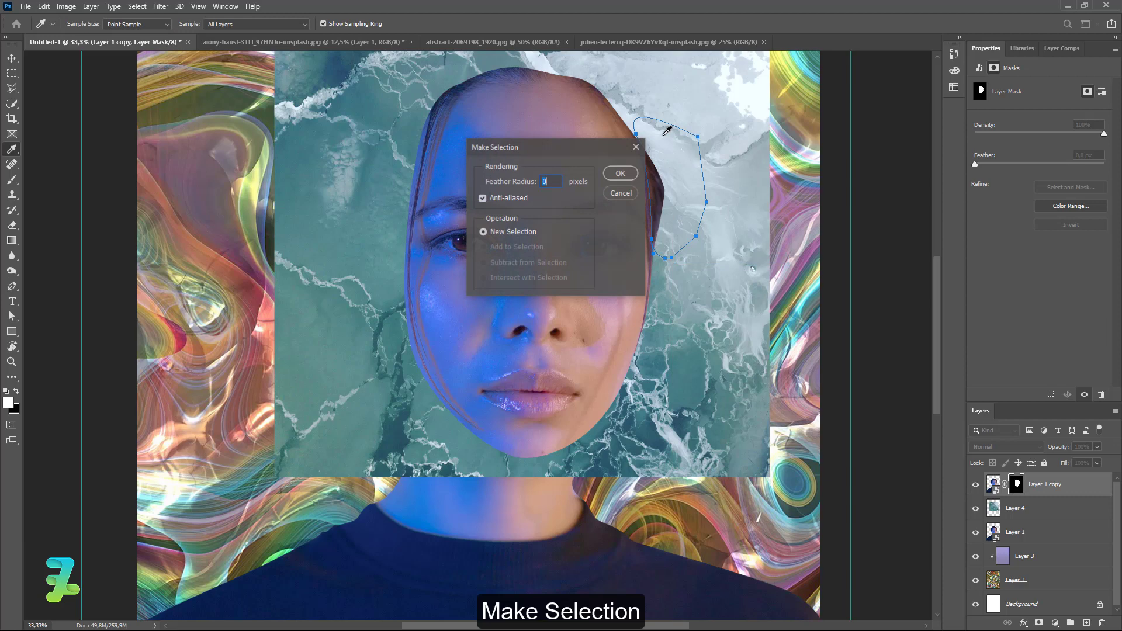
pyautogui.click(620, 173)
pyautogui.press('Delete')
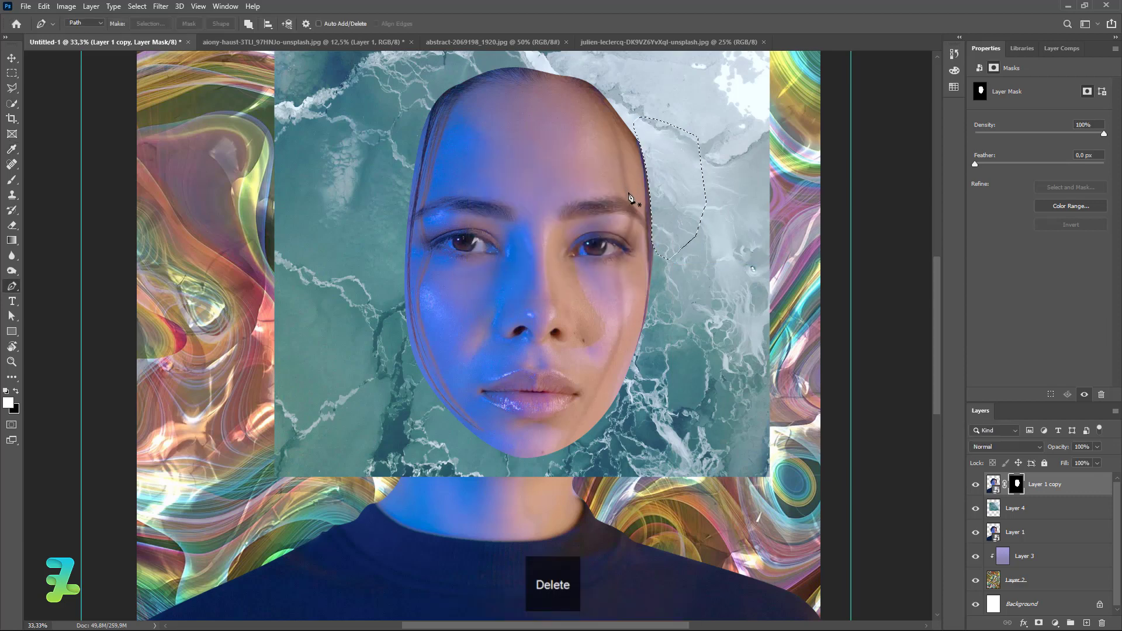
pyautogui.hotkey('ctrl', 'z')
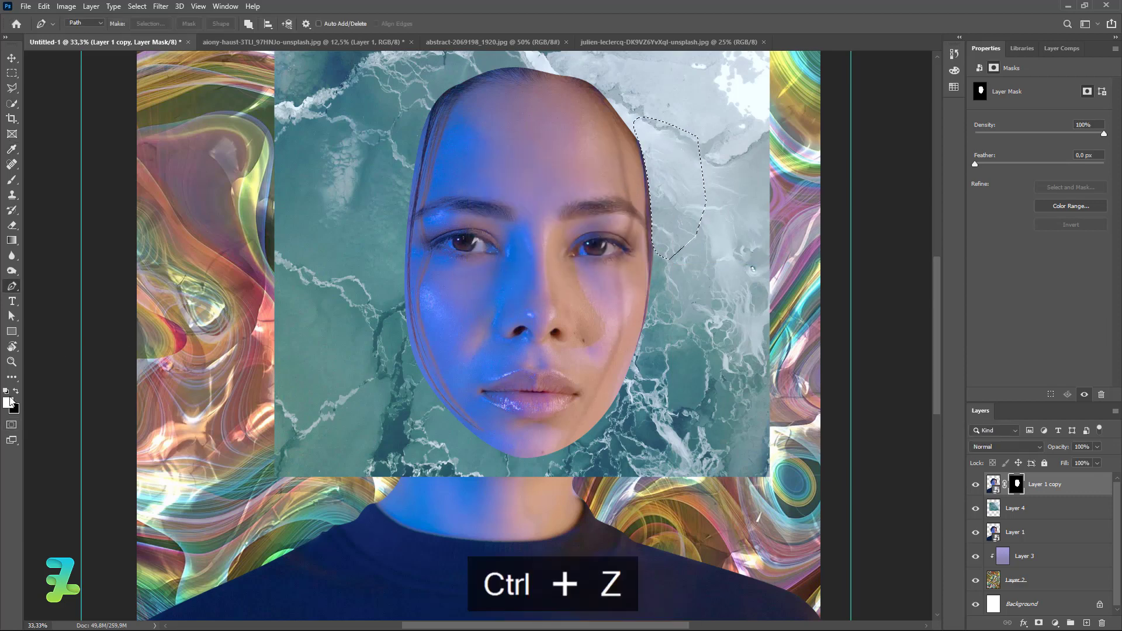
pyautogui.click(9, 402)
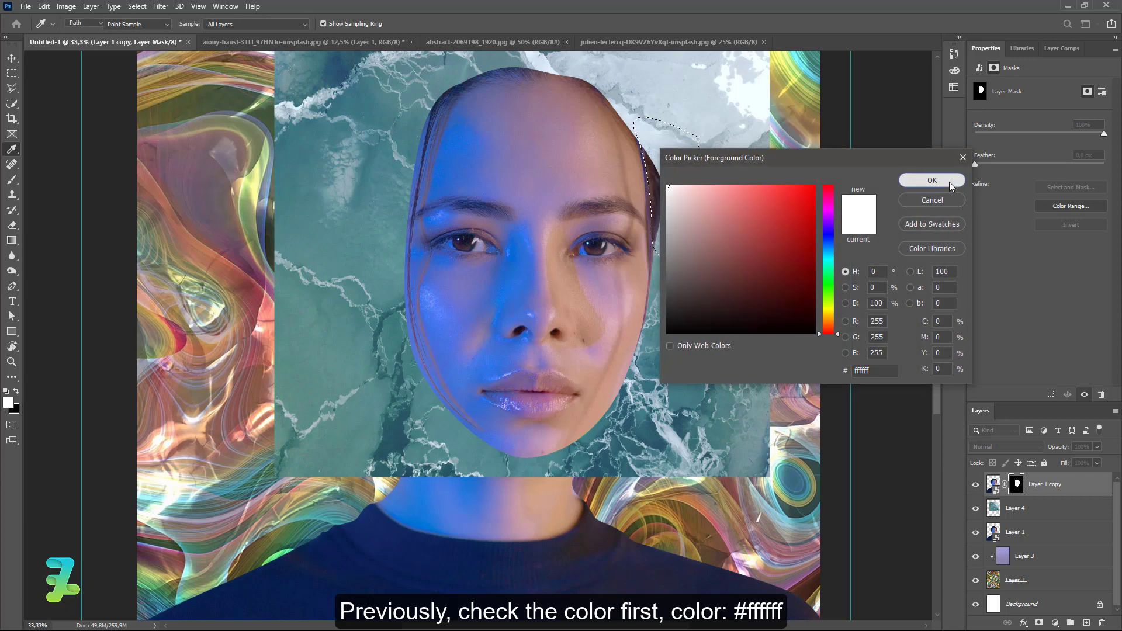
pyautogui.click(948, 181)
pyautogui.hotkey('ctrl', 'z')
pyautogui.hotkey('ctrl', 'd')
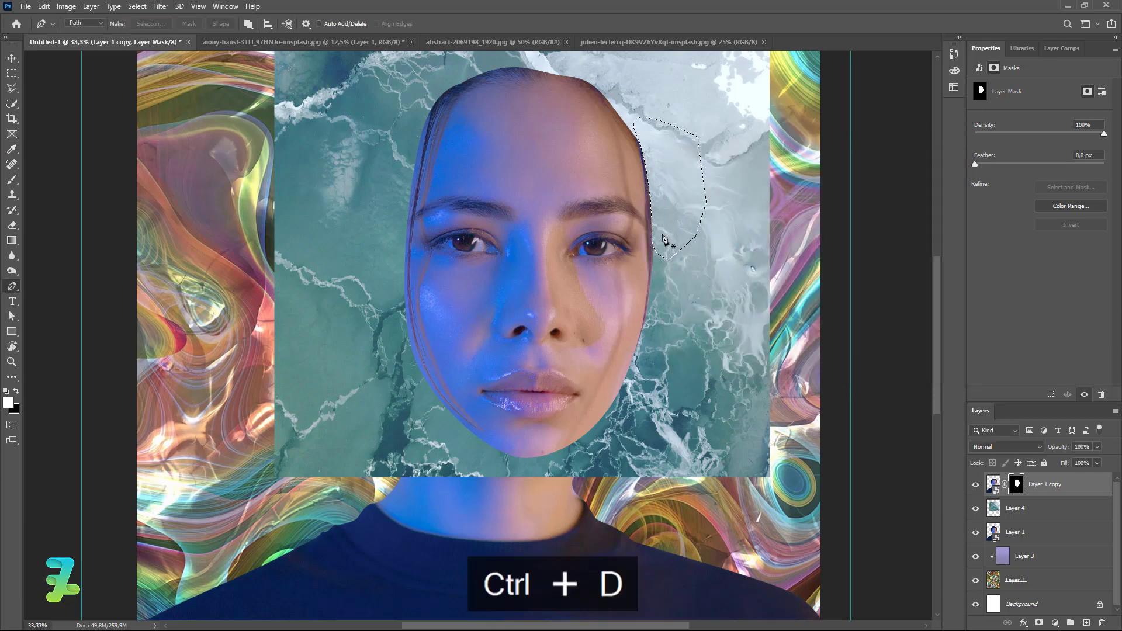
# - Duplicate the ice layer (Layer 4) and shift the copy left and up
pyautogui.click(993, 512)
pyautogui.hotkey('ctrl', '-')
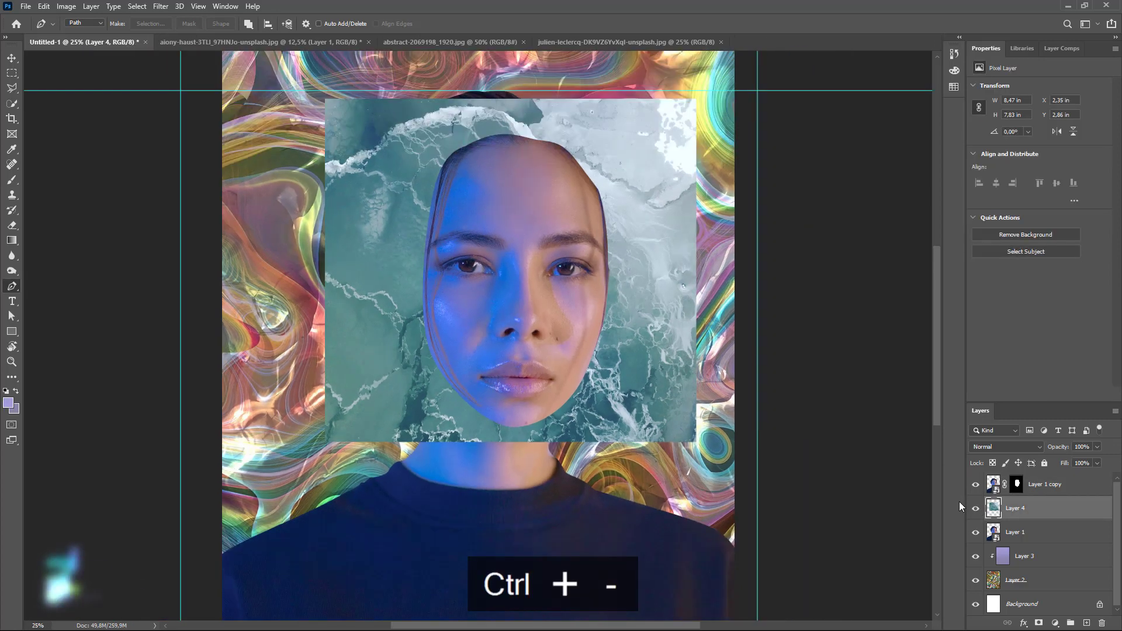
pyautogui.hotkey('ctrl', 'j')
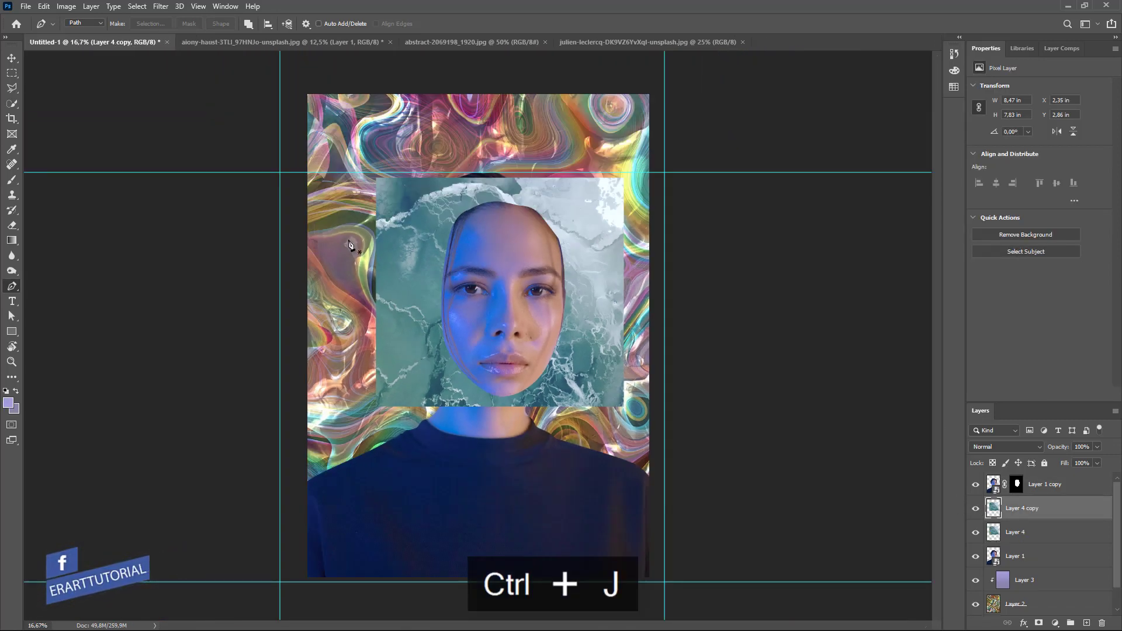
pyautogui.press('v')
pyautogui.moveTo(479, 264)
pyautogui.mouseDown()
pyautogui.moveTo(411, 251)
pyautogui.moveTo(547, 266)
pyautogui.mouseUp()
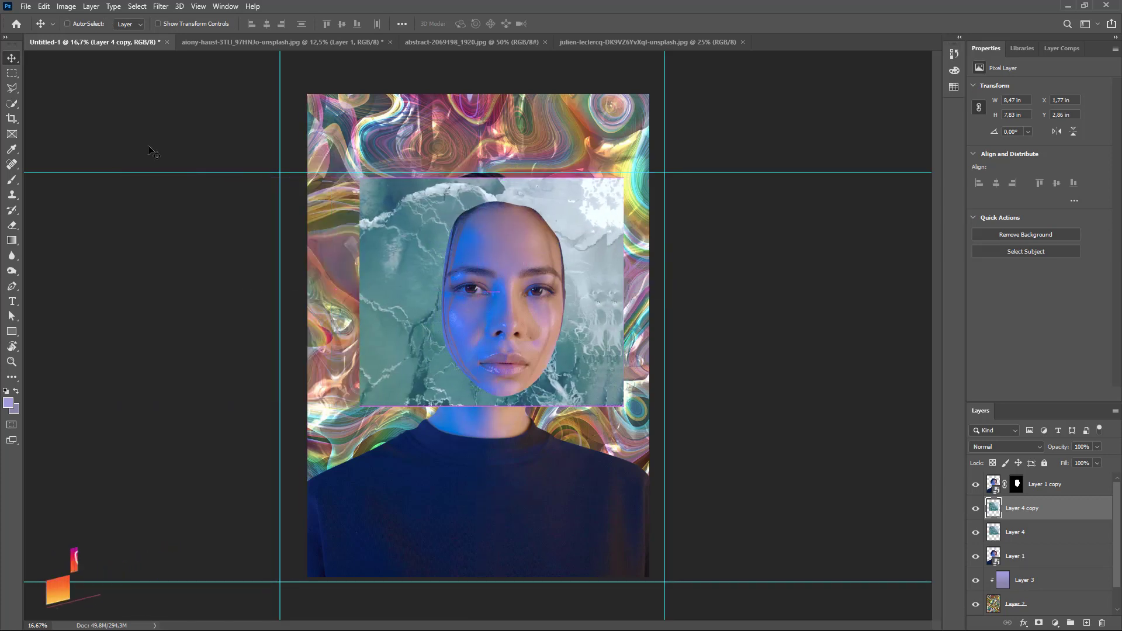
# - Trim Layer 4 copy to a thin strip at the panel's left edge, nudged slightly right
pyautogui.click(12, 73)
pyautogui.moveTo(648, 167); pyautogui.dragTo(372, 480)
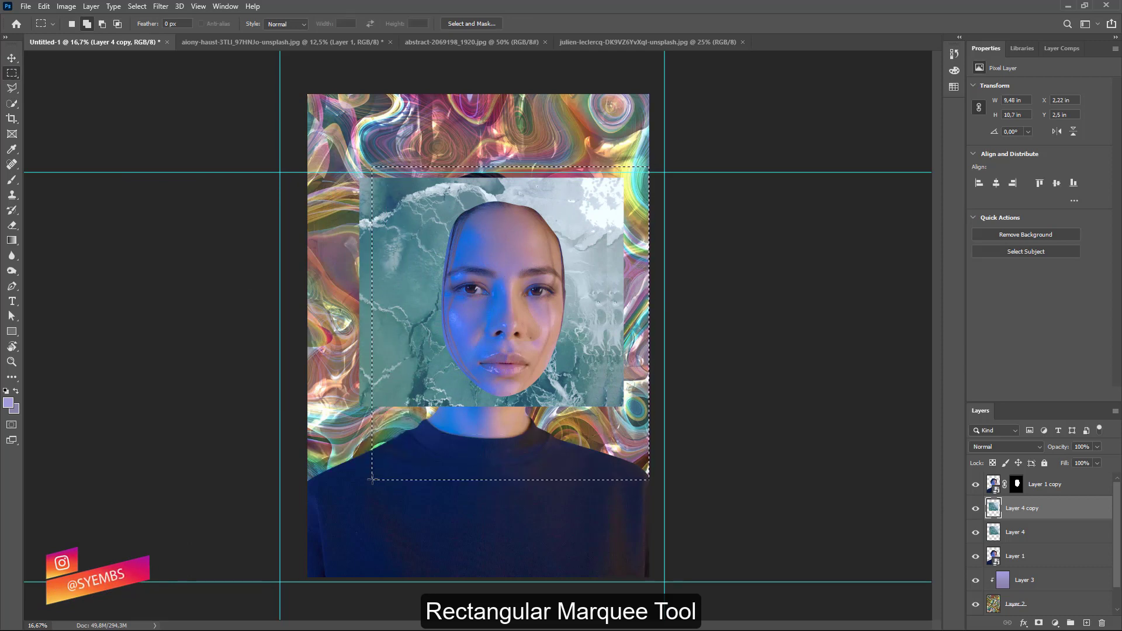
pyautogui.press('Delete')
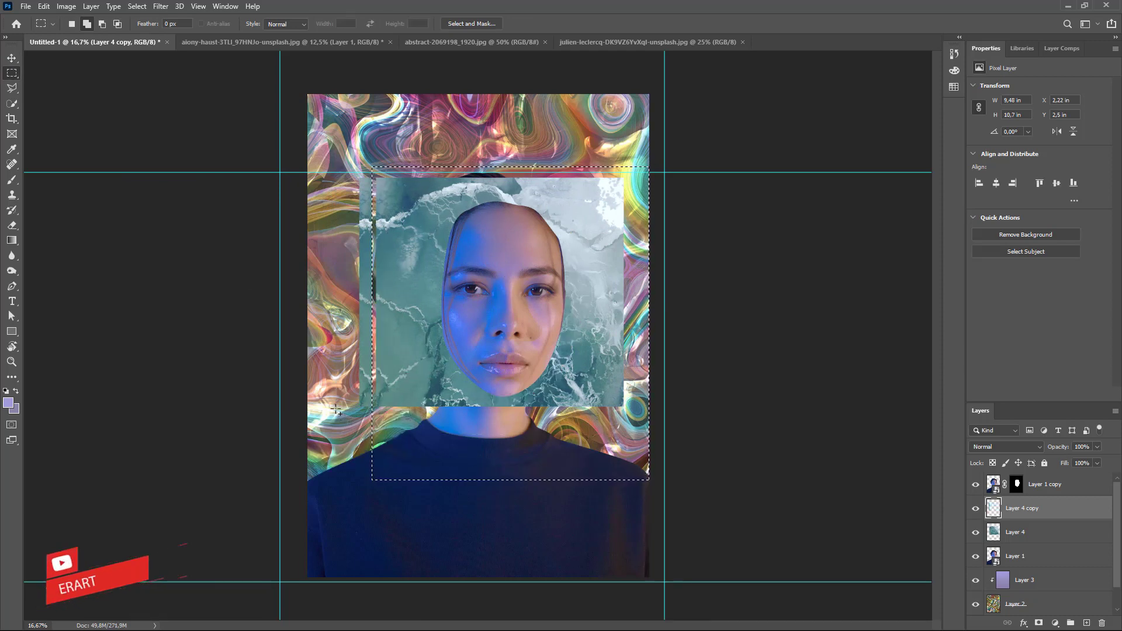
pyautogui.hotkey('ctrl', 'd')
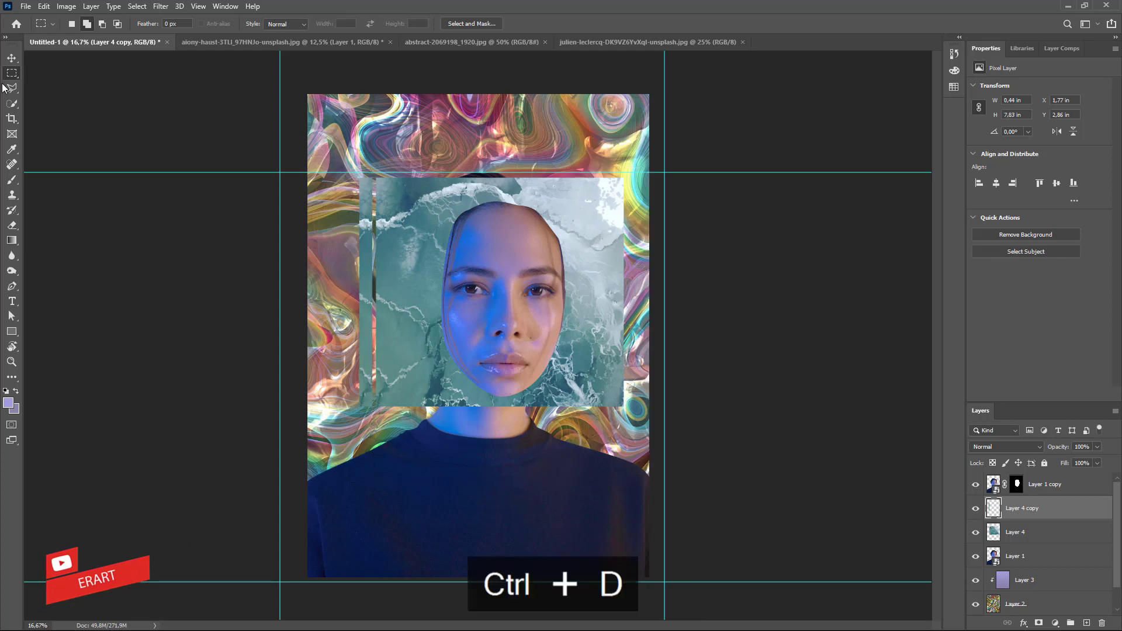
pyautogui.click(12, 58)
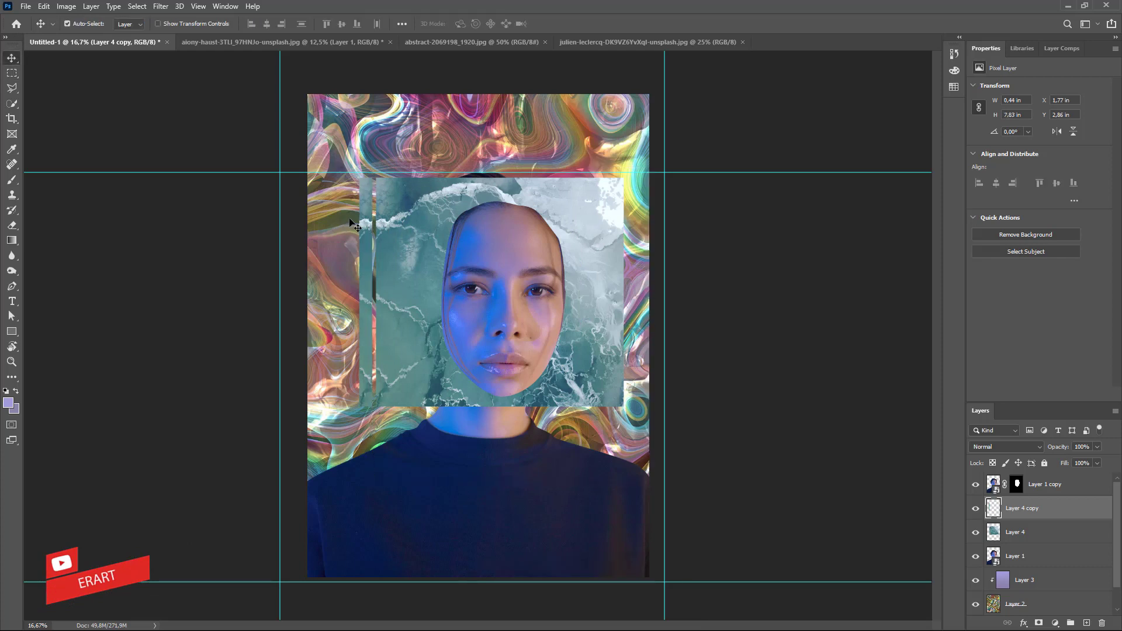
pyautogui.moveTo(362, 225); pyautogui.dragTo(366, 223)
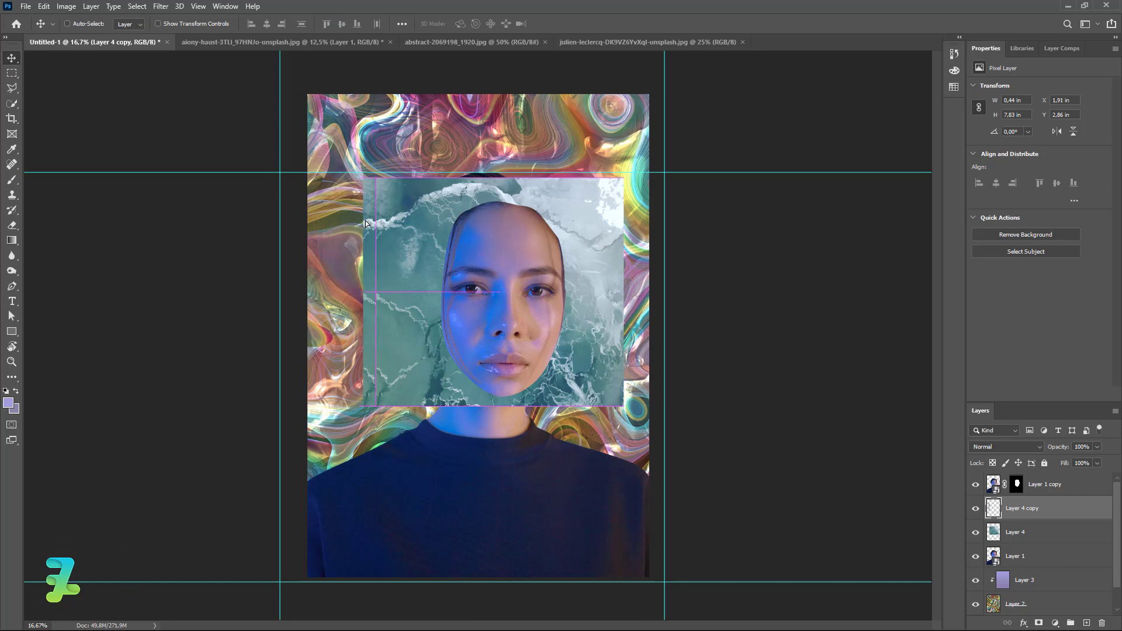
# - Perspective-distort Layer 4 so its top edge slopes down rightward, then nudge it sideways
pyautogui.click(996, 537)
pyautogui.hotkey('ctrl', 't')
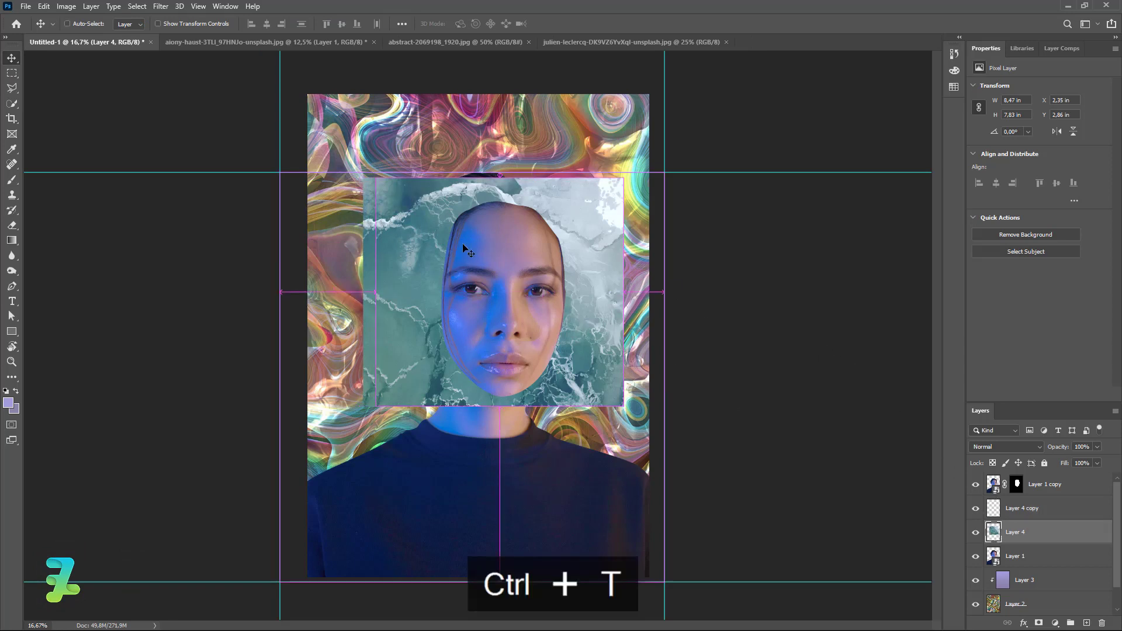
pyautogui.rightClick(622, 229)
pyautogui.click(655, 297)
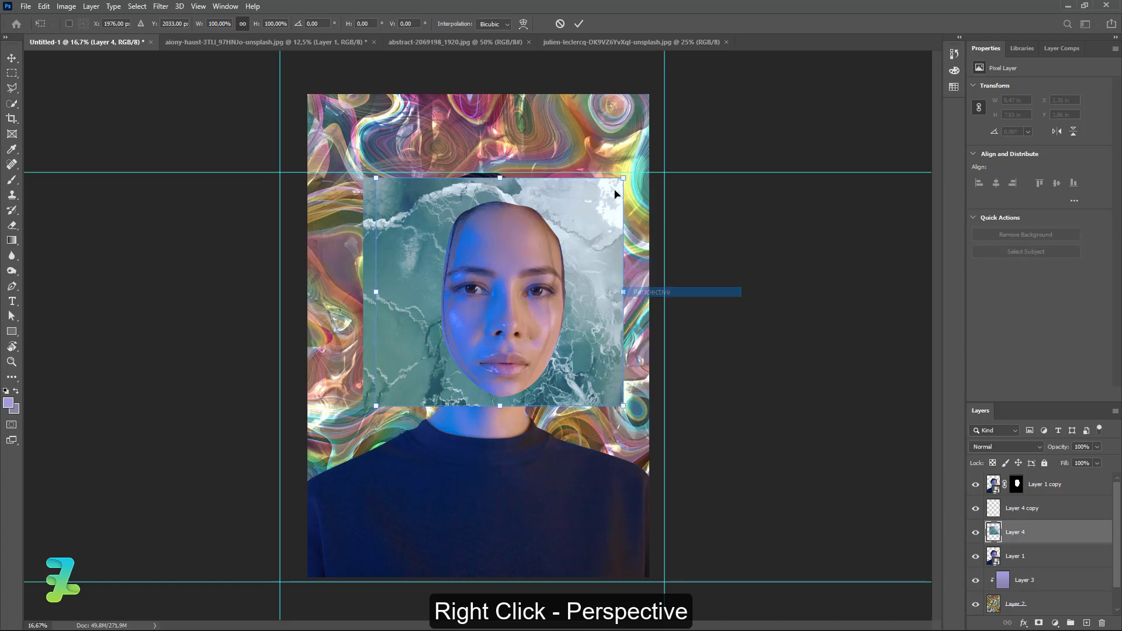
pyautogui.moveTo(625, 181)
pyautogui.mouseDown()
pyautogui.moveTo(628, 233)
pyautogui.moveTo(648, 187)
pyautogui.moveTo(637, 209)
pyautogui.mouseUp()
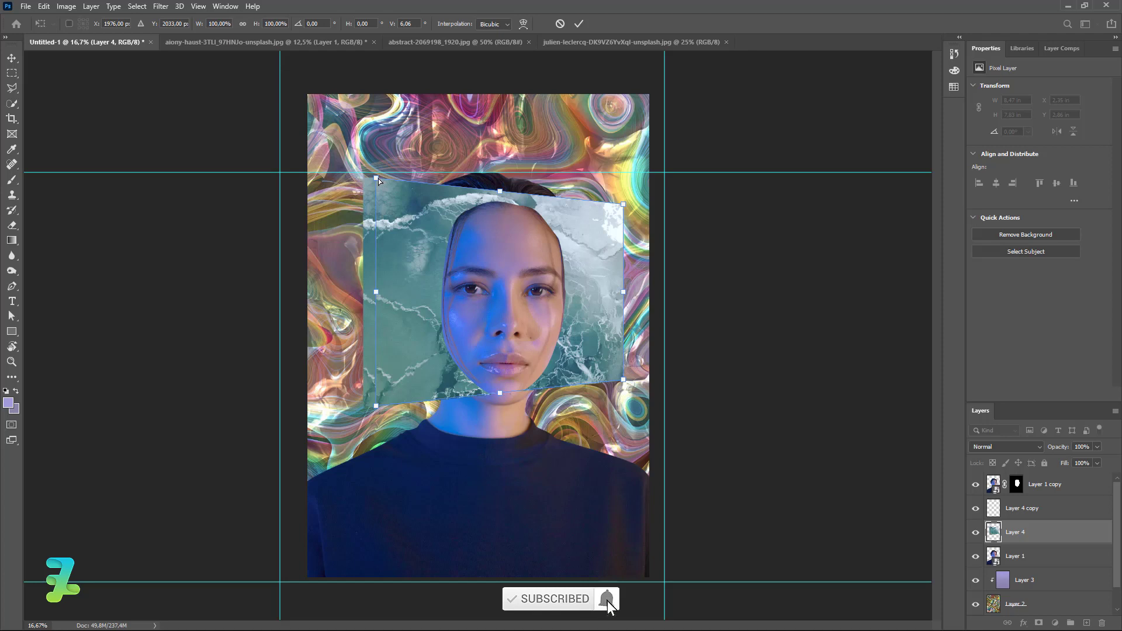
pyautogui.moveTo(378, 178)
pyautogui.mouseDown()
pyautogui.moveTo(380, 153)
pyautogui.moveTo(392, 167)
pyautogui.moveTo(398, 156)
pyautogui.mouseUp()
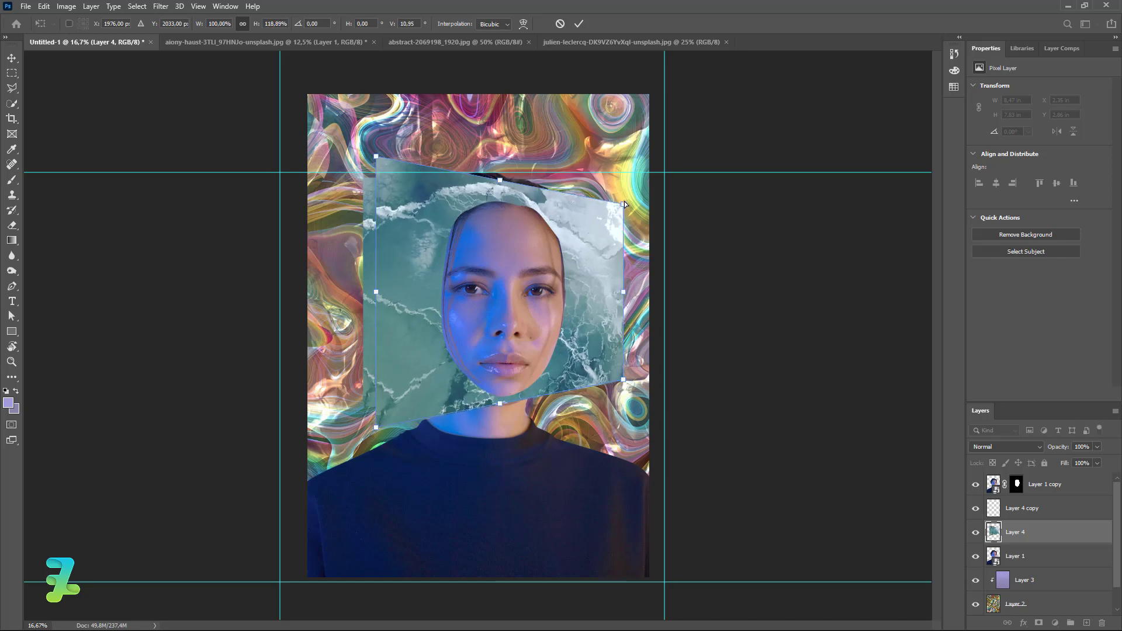
pyautogui.moveTo(623, 207); pyautogui.dragTo(617, 210)
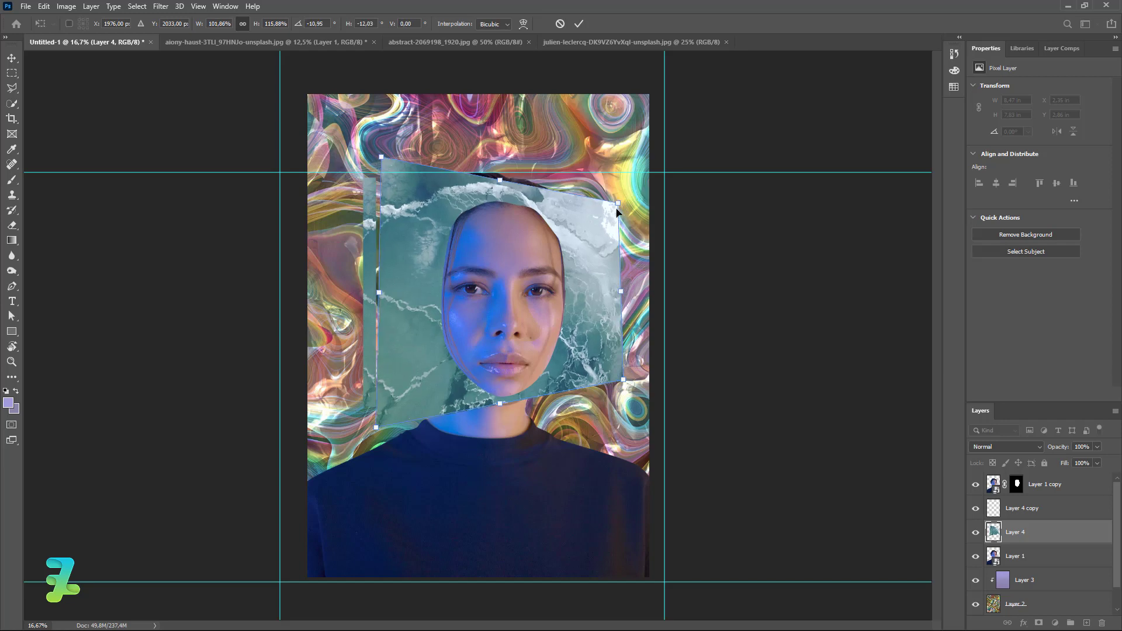
pyautogui.hotkey('ctrl', 'z')
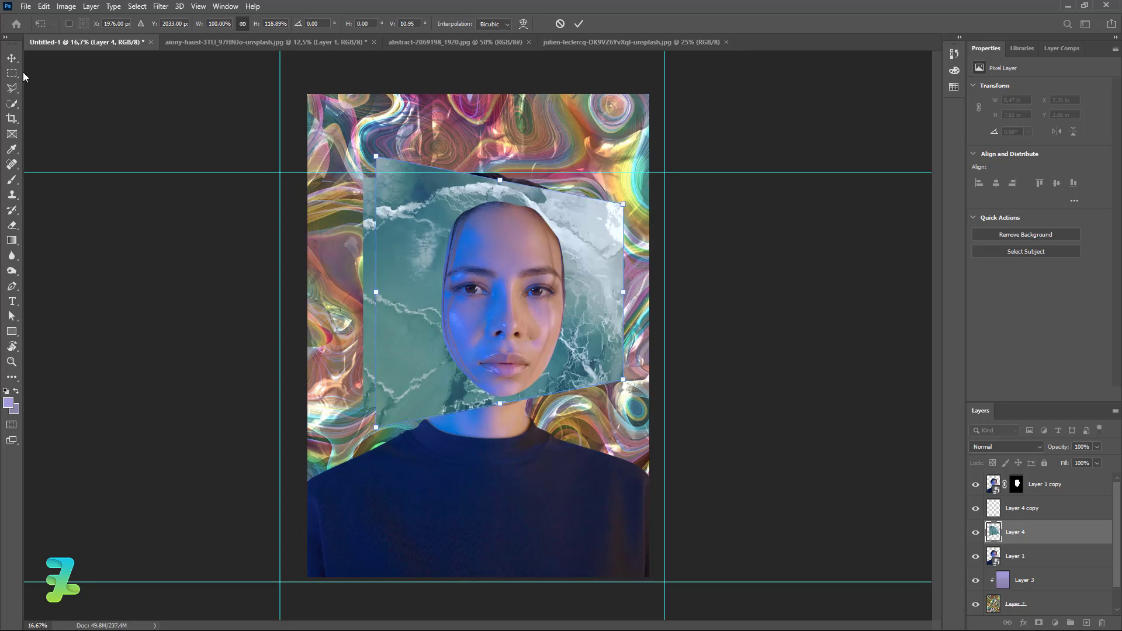
pyautogui.press('Return')
pyautogui.moveTo(429, 361); pyautogui.dragTo(421, 363)
# - Move the ice strip onto the panel's left edge and begin skewing it in perspective
pyautogui.keyDown('ctrl'); pyautogui.click(369, 333); pyautogui.keyUp('ctrl')
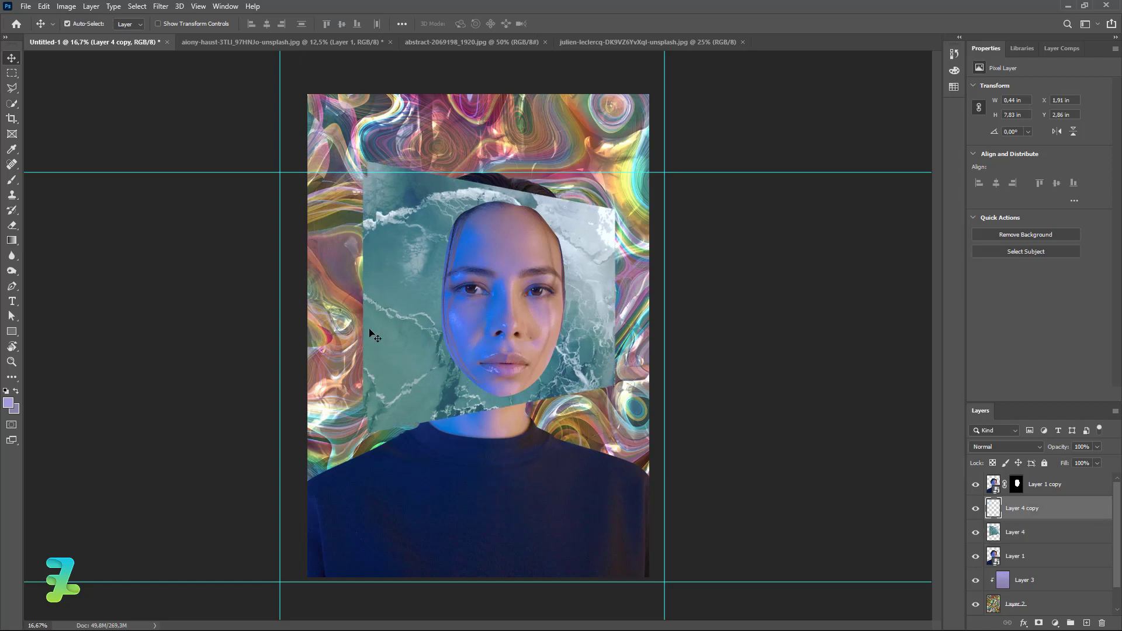
pyautogui.moveTo(370, 332); pyautogui.dragTo(361, 315)
pyautogui.hotkey('ctrl', 't')
pyautogui.rightClick(370, 288)
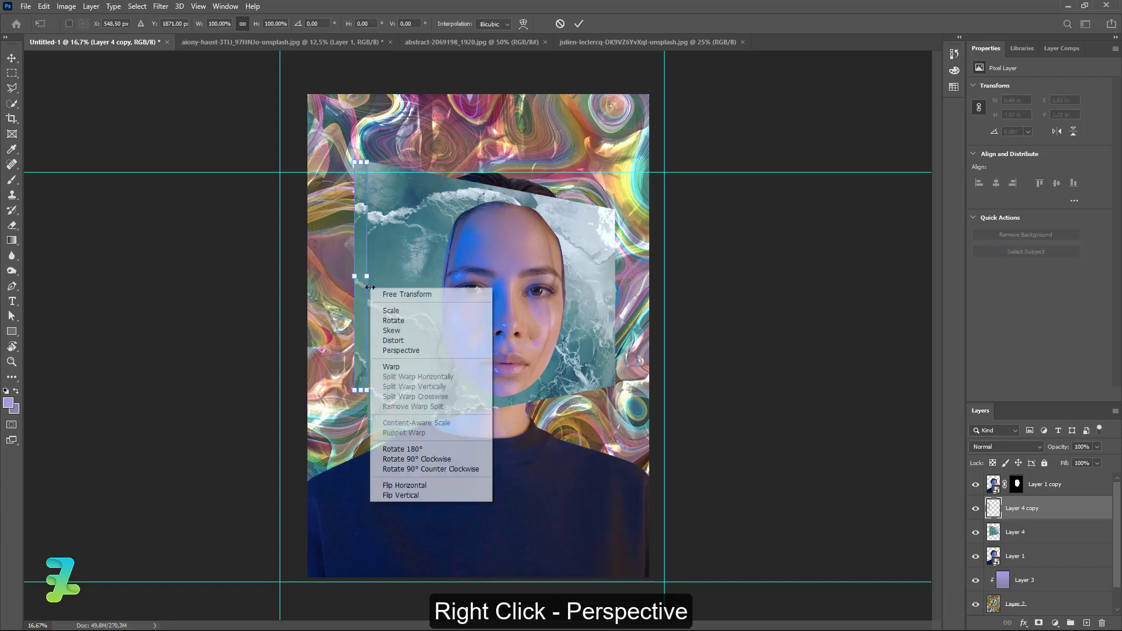
pyautogui.click(419, 350)
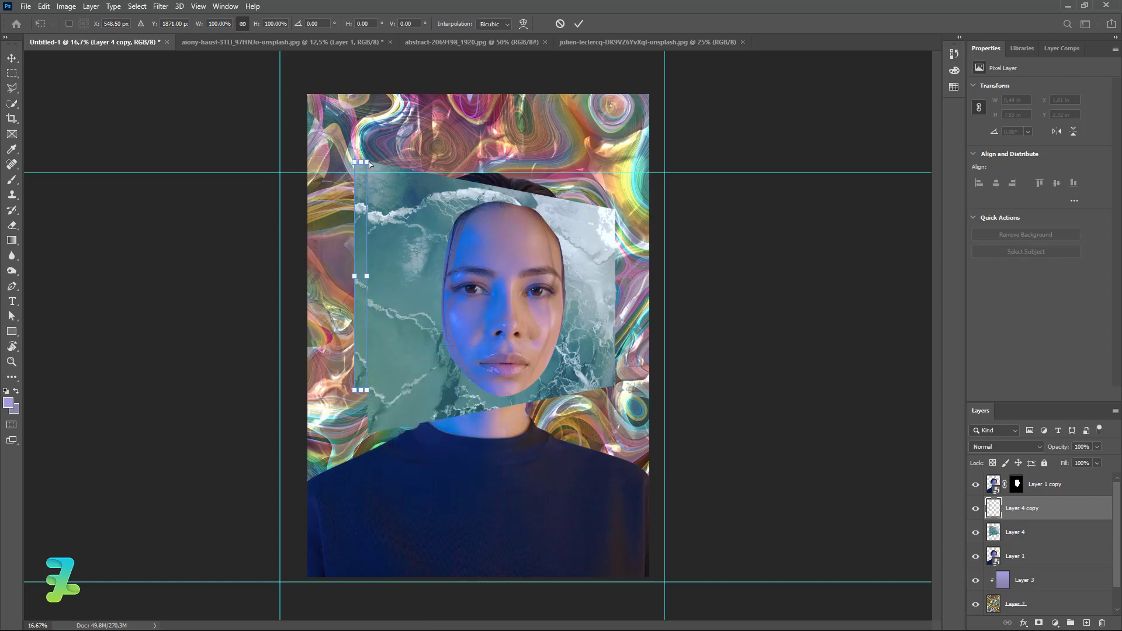
pyautogui.moveTo(354, 160)
pyautogui.mouseDown()
pyautogui.moveTo(362, 174)
pyautogui.moveTo(353, 171)
pyautogui.mouseUp()
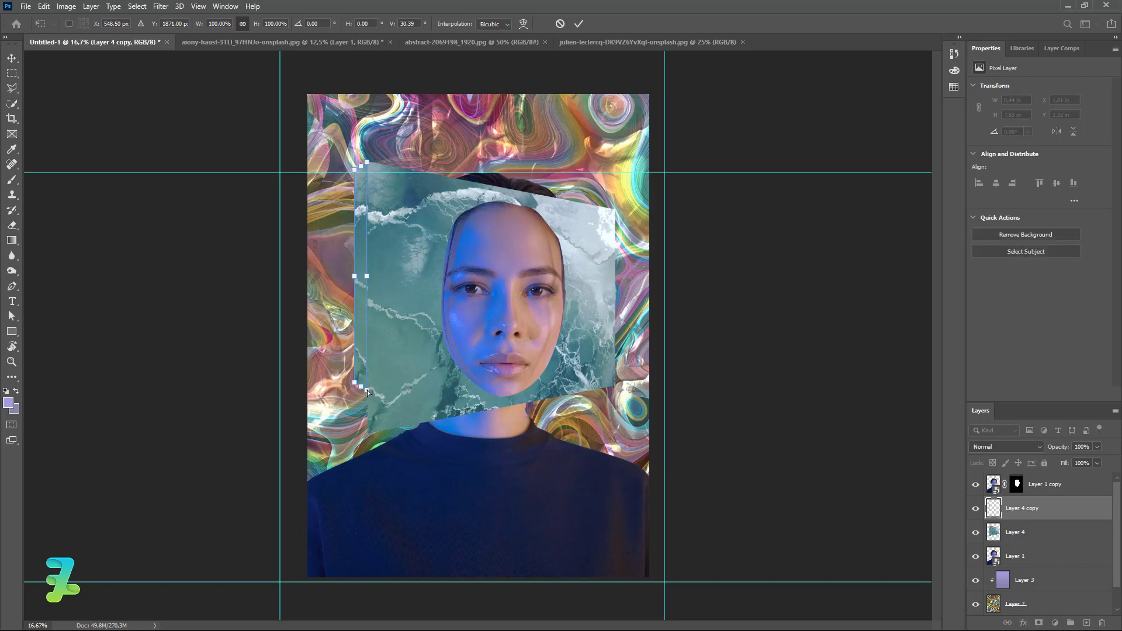
pyautogui.moveTo(367, 392); pyautogui.dragTo(373, 392)
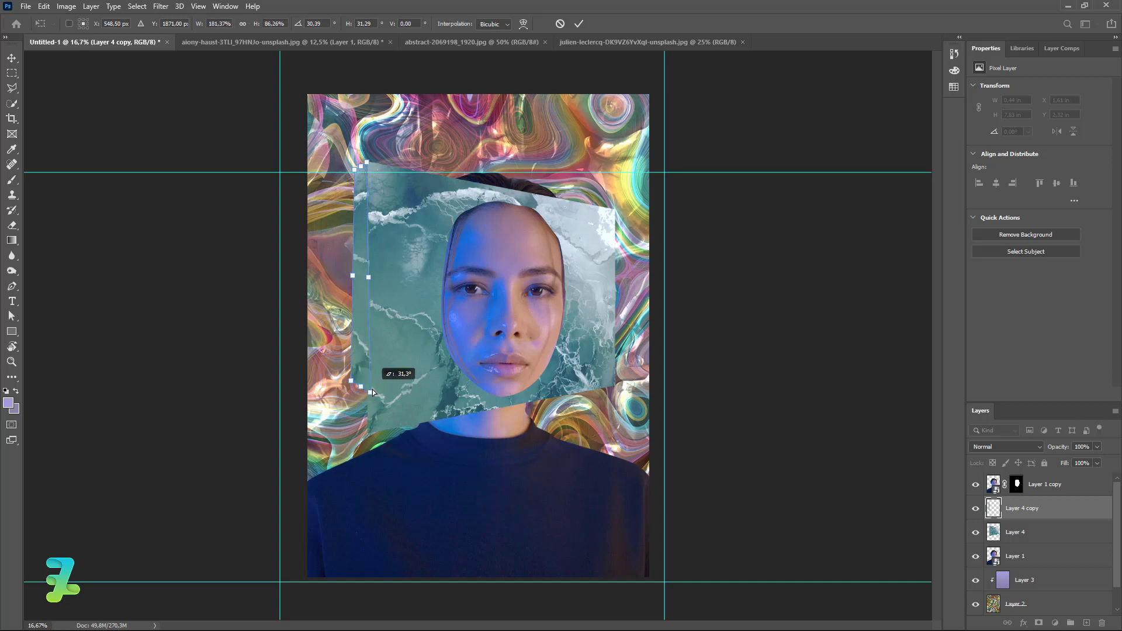
pyautogui.hotkey('ctrl', 'z')
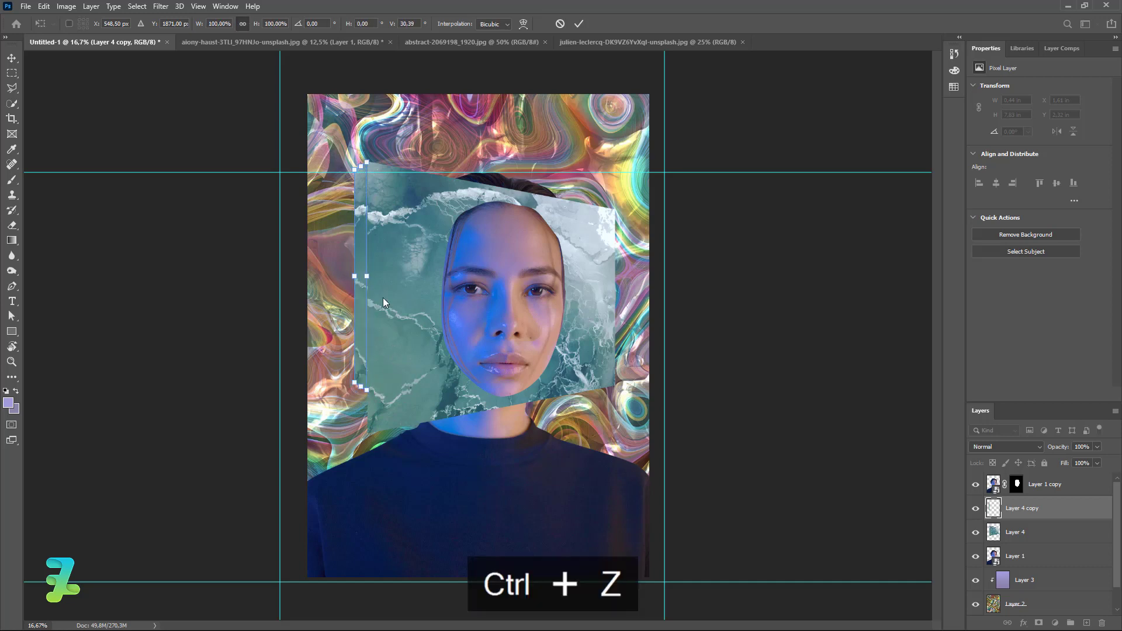
# - Finish skewing the strip's corners to follow the tilted panel, about 114% height, and apply
pyautogui.moveTo(367, 276)
pyautogui.mouseDown()
pyautogui.moveTo(369, 292)
pyautogui.moveTo(367, 276)
pyautogui.mouseUp()
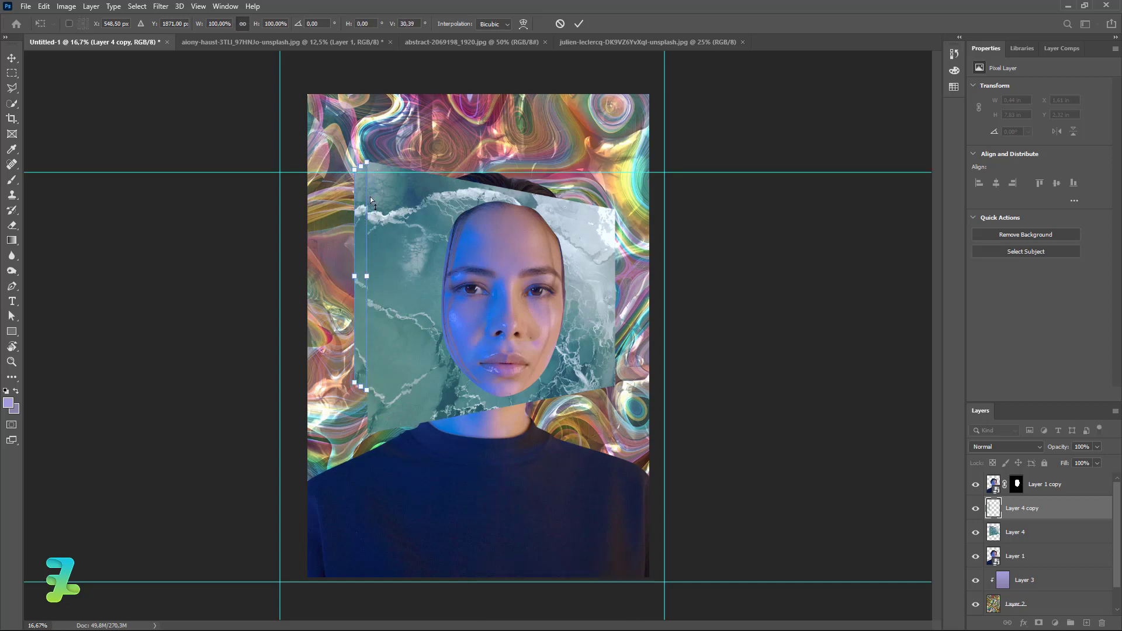
pyautogui.moveTo(366, 168)
pyautogui.mouseDown()
pyautogui.moveTo(372, 153)
pyautogui.moveTo(356, 194)
pyautogui.mouseUp()
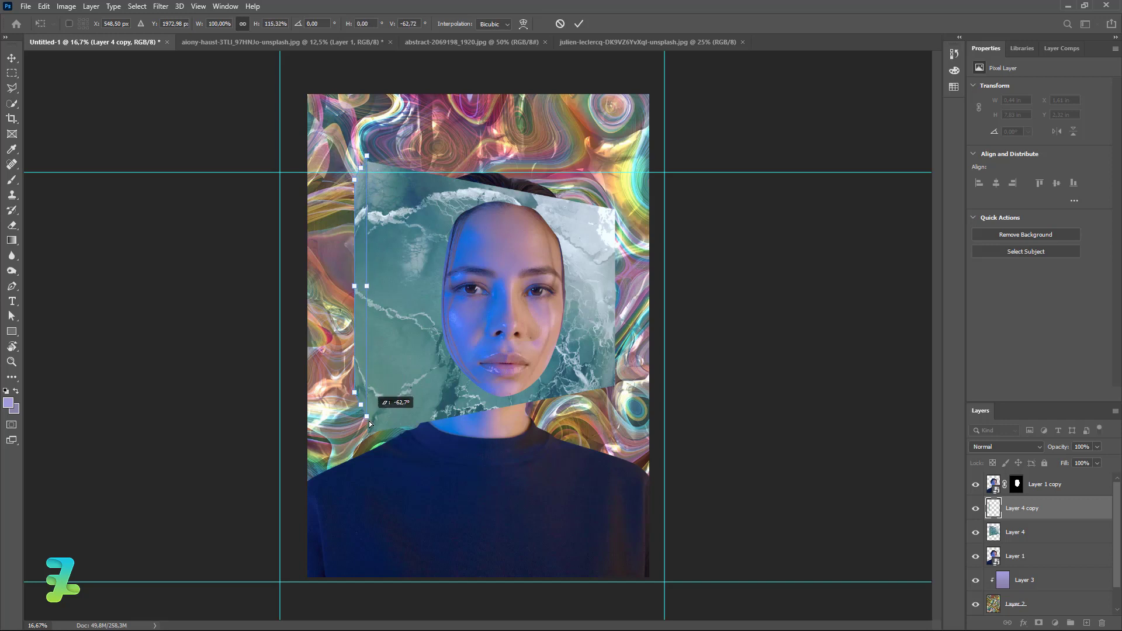
pyautogui.moveTo(369, 422); pyautogui.dragTo(370, 416)
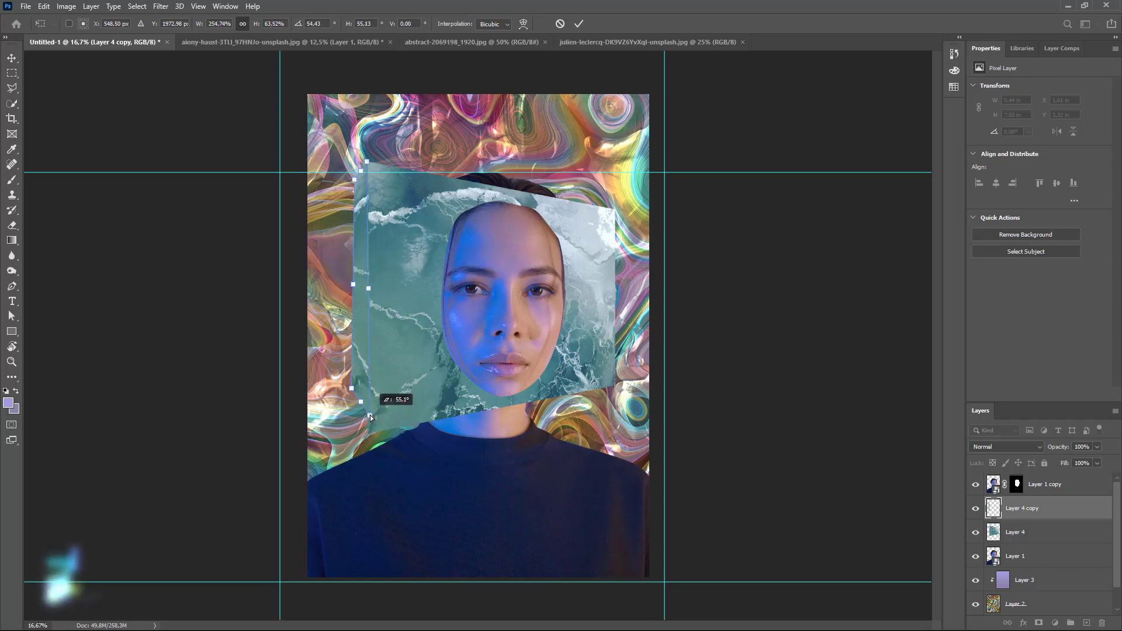
pyautogui.hotkey('ctrl', 'z')
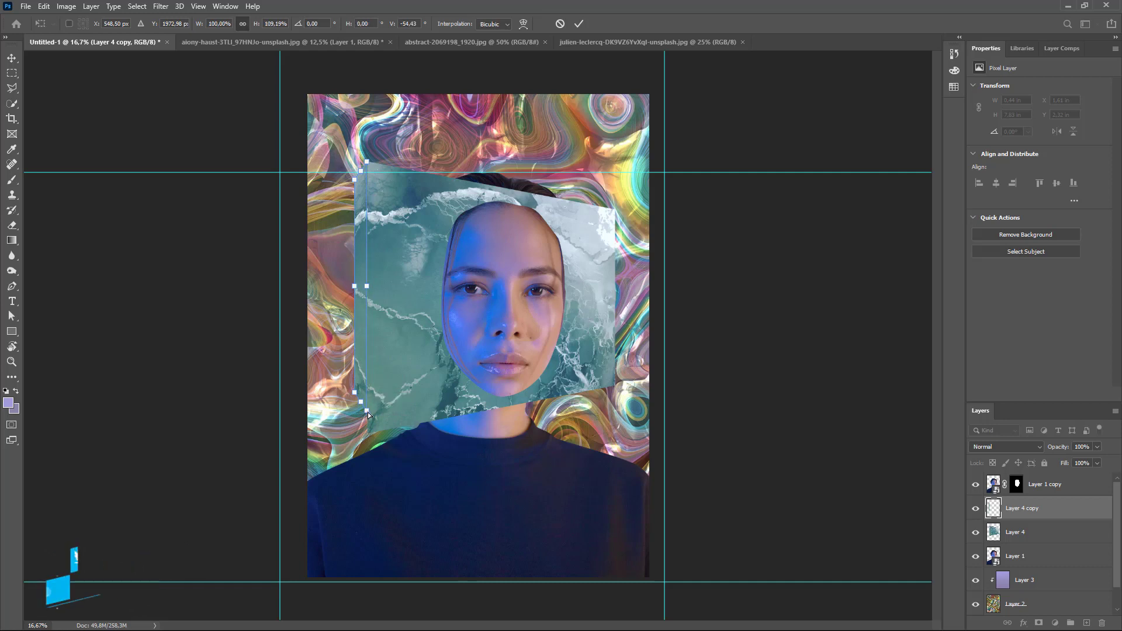
pyautogui.moveTo(367, 412); pyautogui.dragTo(367, 417)
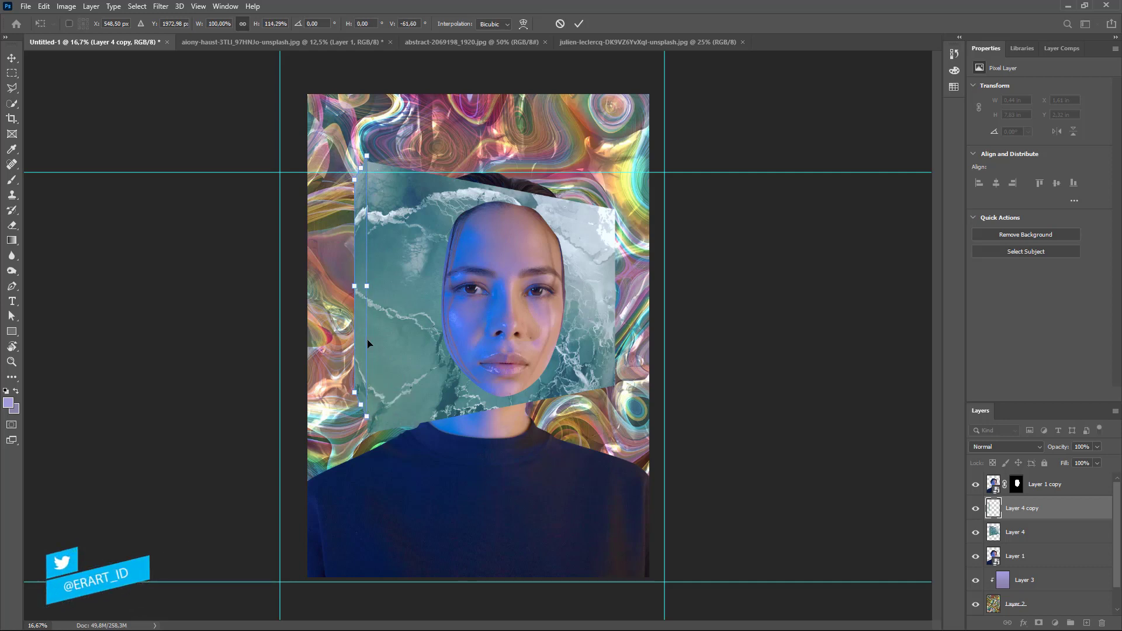
pyautogui.moveTo(363, 338); pyautogui.dragTo(365, 356)
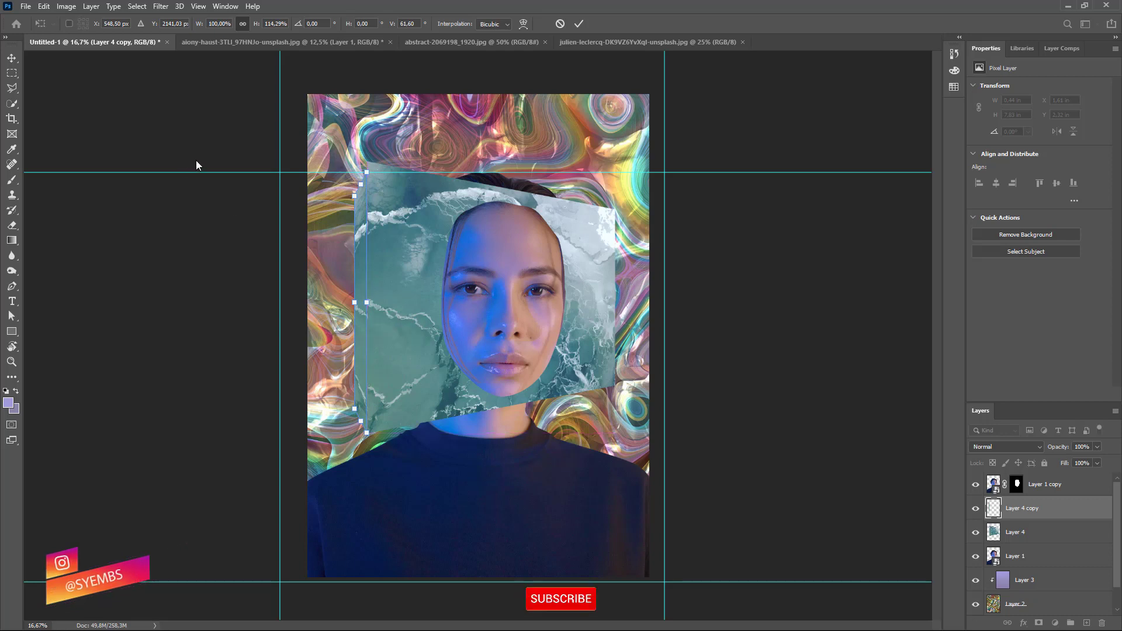
pyautogui.moveTo(355, 196)
pyautogui.mouseDown()
pyautogui.moveTo(333, 177)
pyautogui.moveTo(336, 187)
pyautogui.mouseUp()
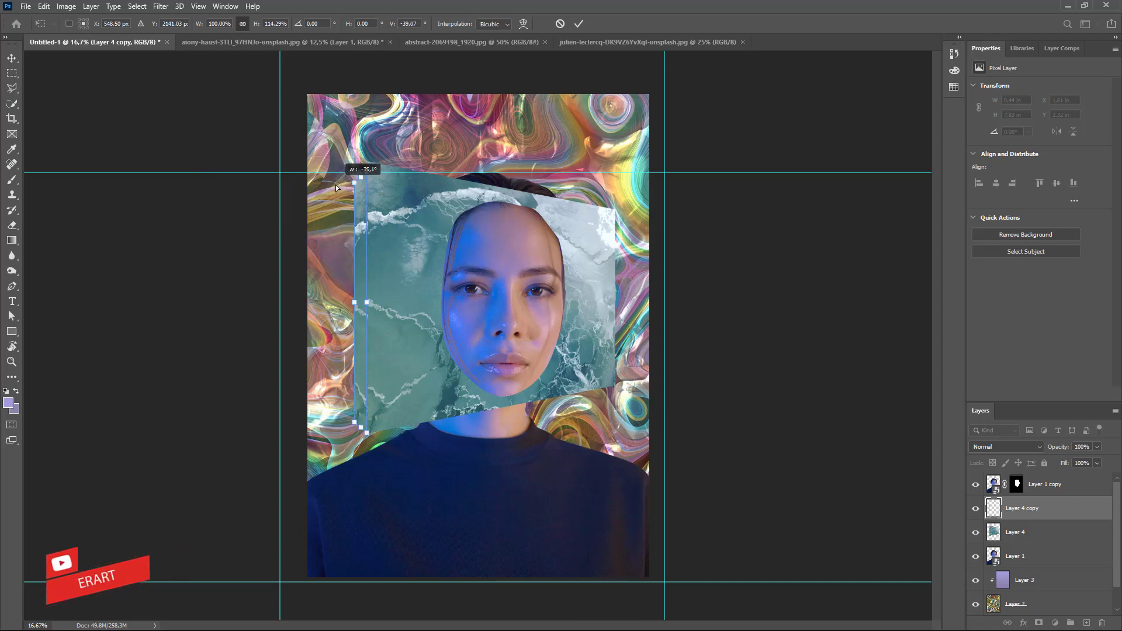
pyautogui.press('Return')
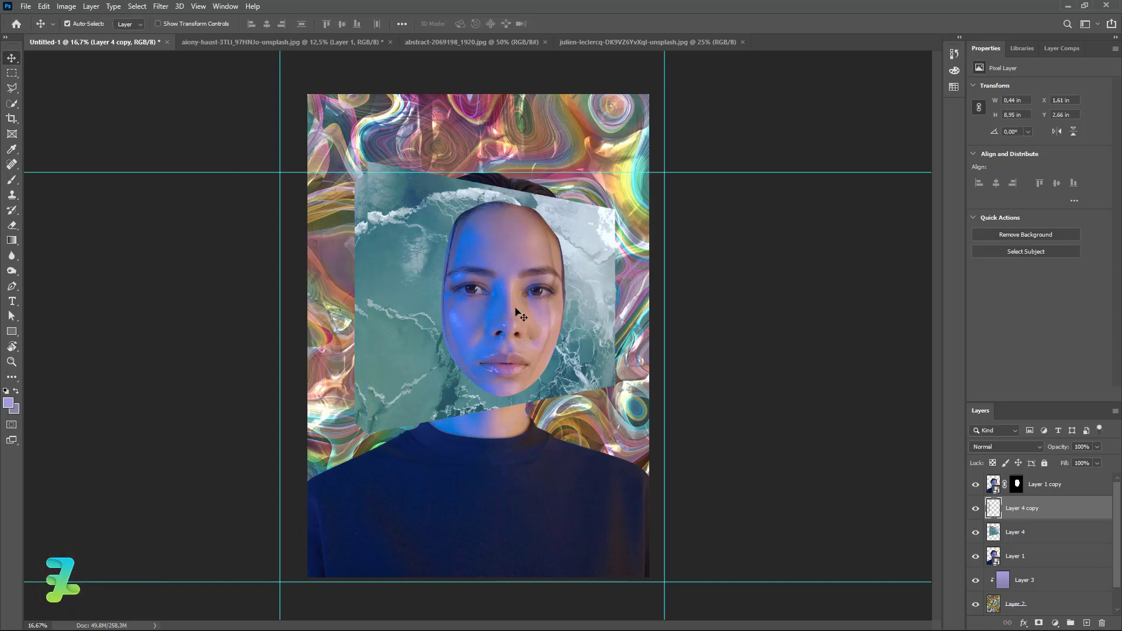
# - Stretch the ice strip slightly taller with a free transform
pyautogui.hotkey('ctrl', 't')
pyautogui.moveTo(361, 173); pyautogui.dragTo(345, 155)
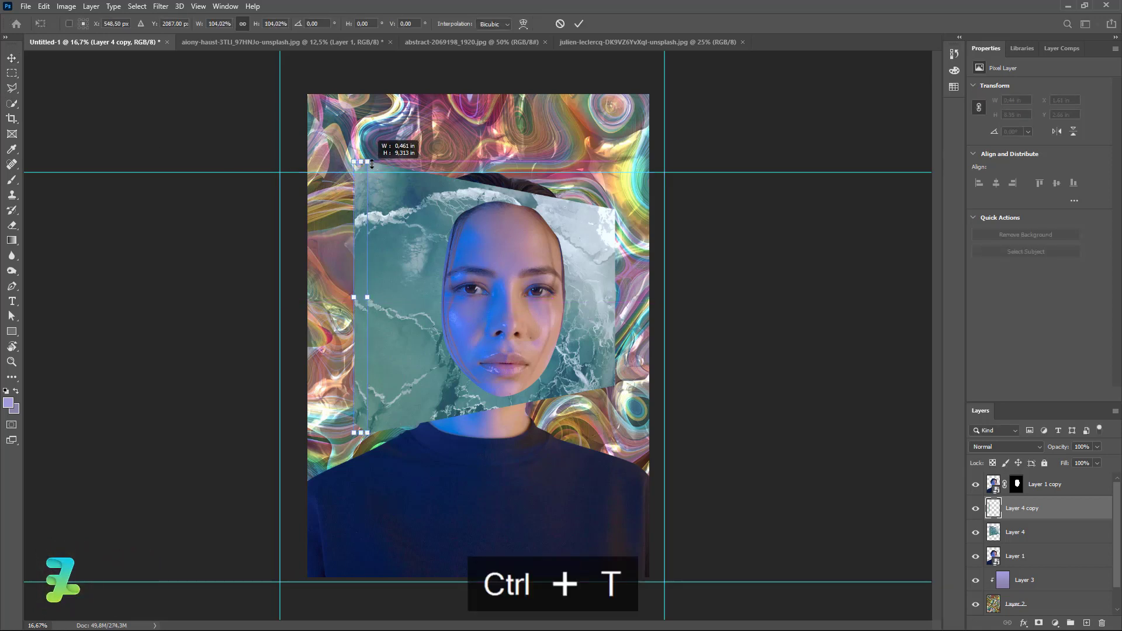
pyautogui.click(11, 58)
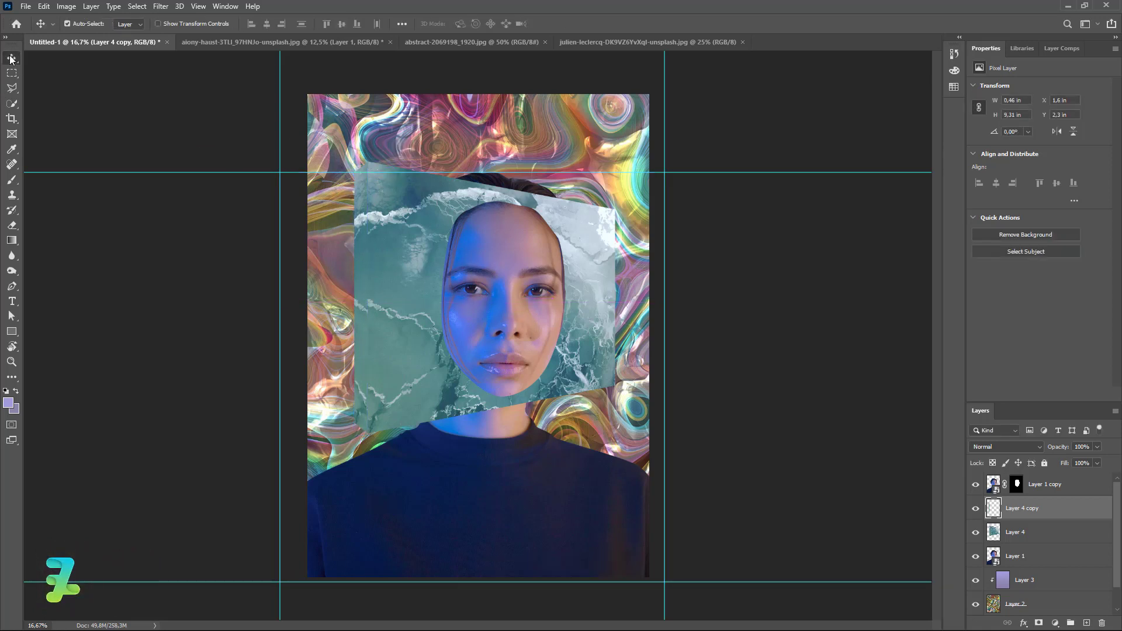
# - Delete the strip's outer part, leaving it about 0.24 inch wide
pyautogui.press('m')
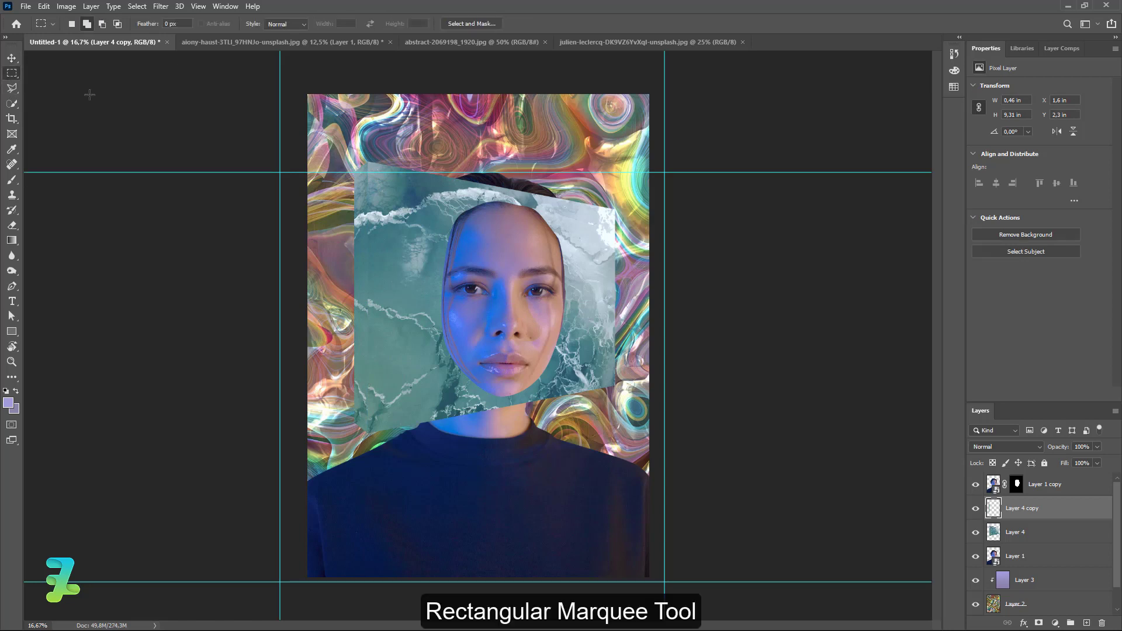
pyautogui.moveTo(327, 148); pyautogui.dragTo(360, 449)
pyautogui.press('Delete')
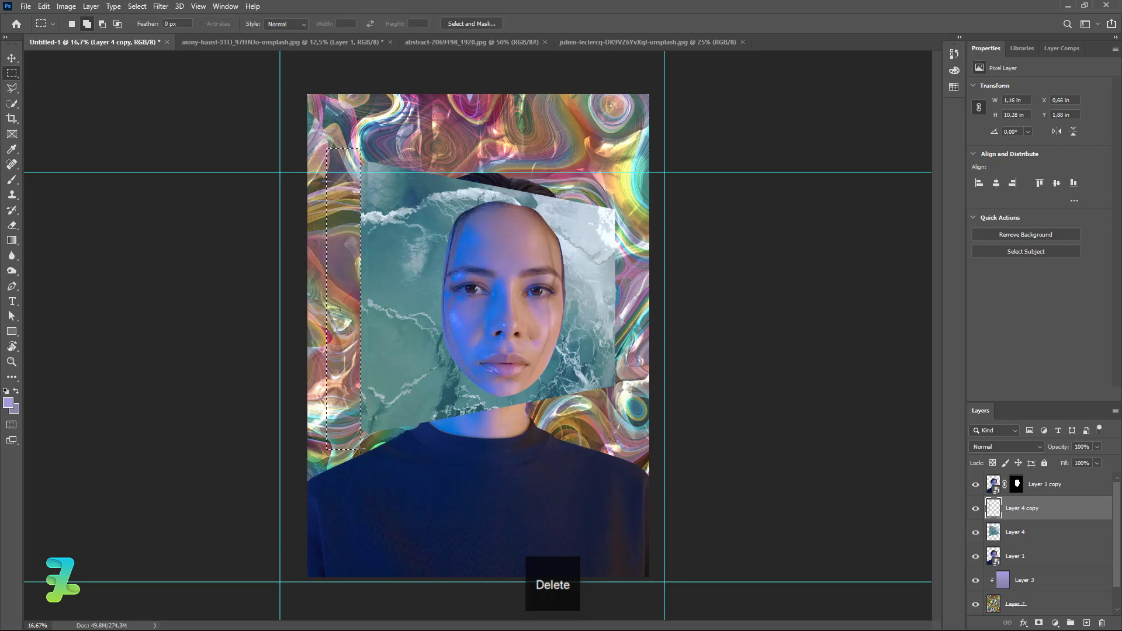
pyautogui.hotkey('ctrl', 'd')
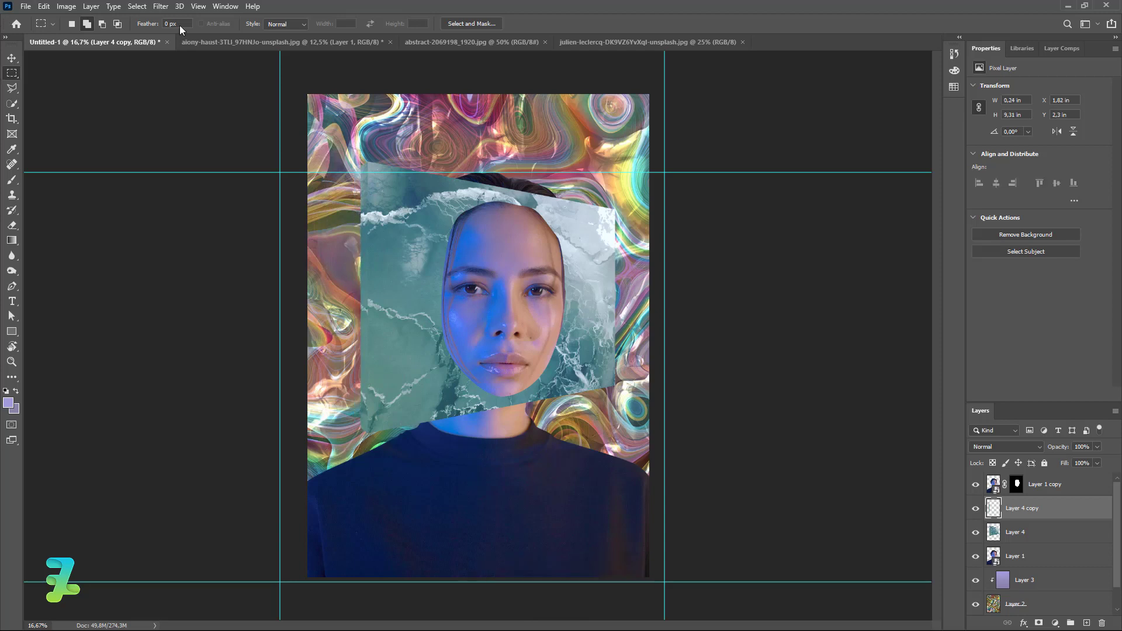
# - Group Layer 4 and Layer 4 copy into Group 1 at 86% opacity
pyautogui.keyDown('shift'); pyautogui.click(1070, 539); pyautogui.keyUp('shift')
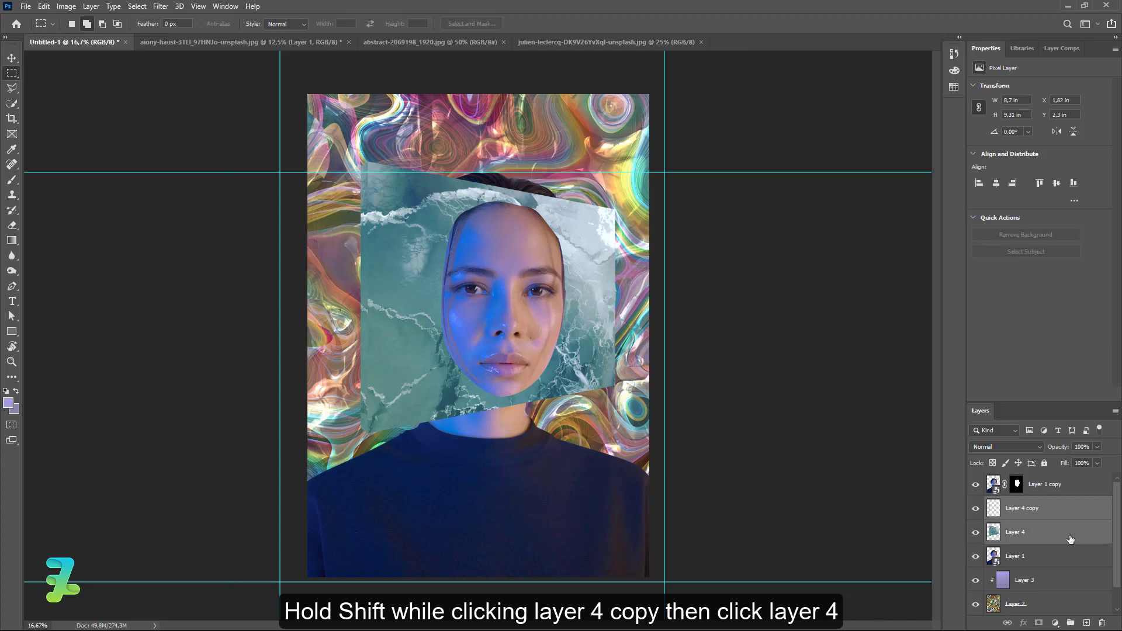
pyautogui.hotkey('ctrl', 'g')
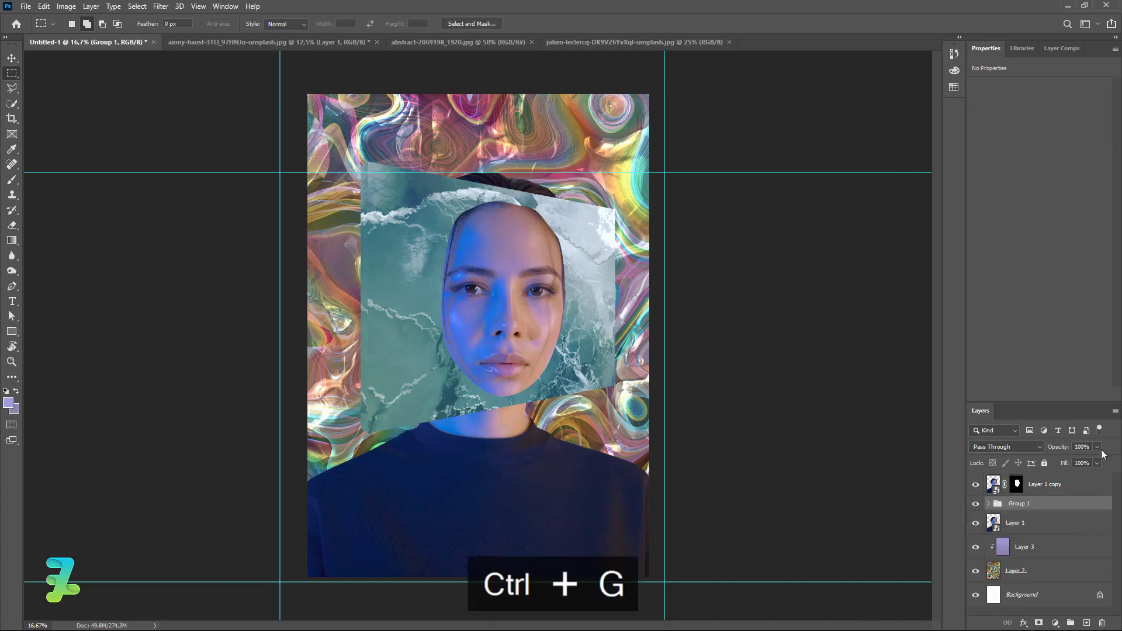
pyautogui.click(1098, 448)
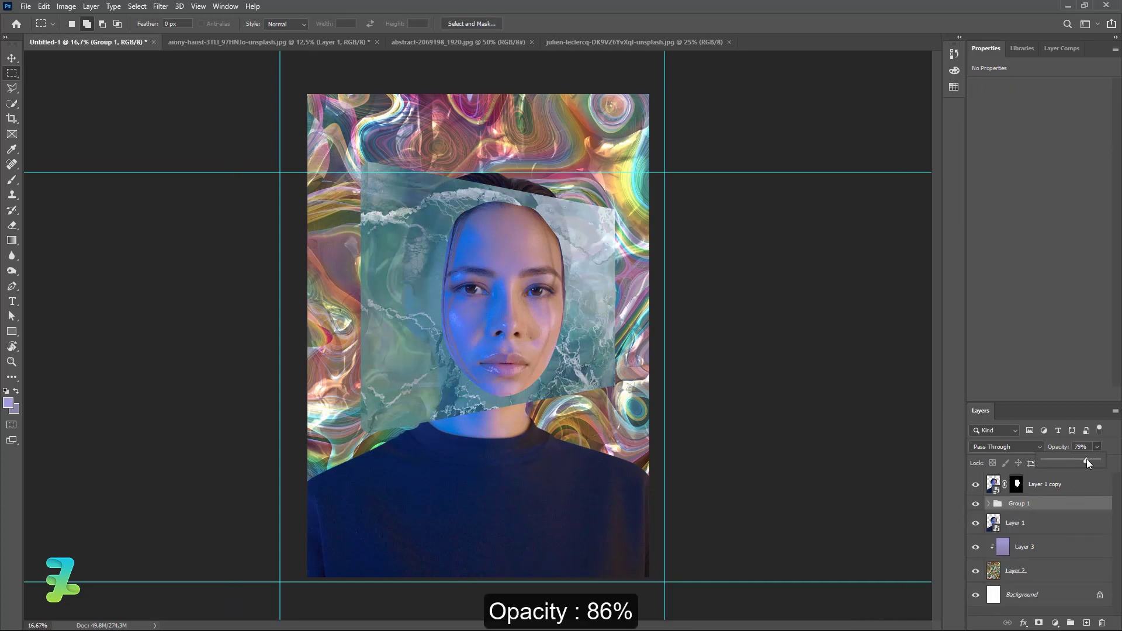
pyautogui.moveTo(1092, 461); pyautogui.dragTo(1090, 460)
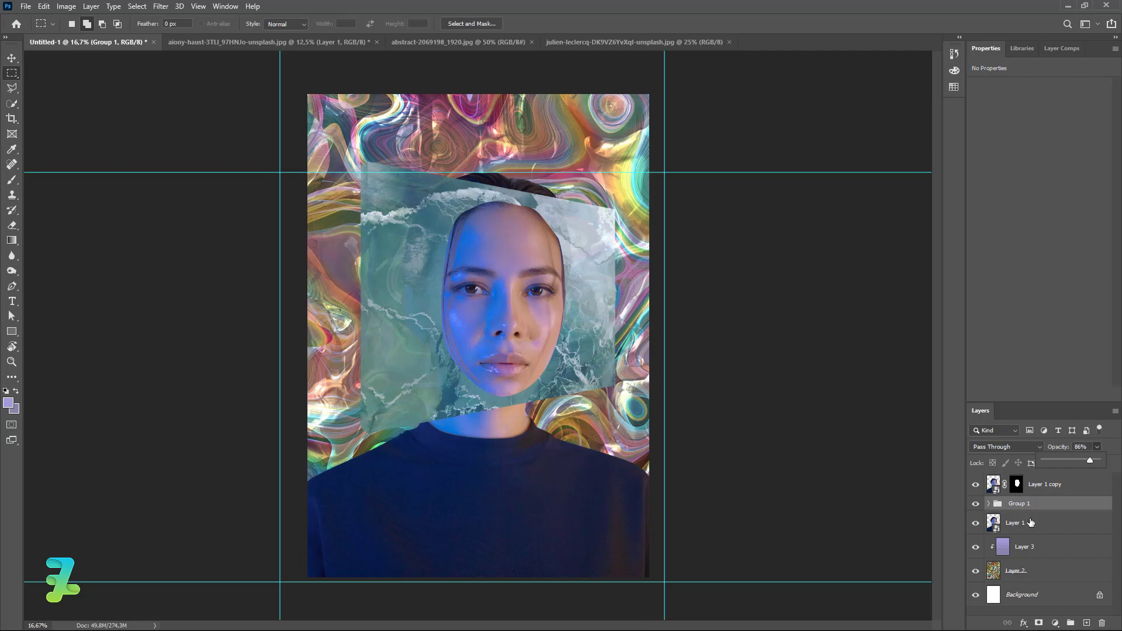
# - Add a new Layer 5 clipped to the ice-panel group
pyautogui.click(1086, 622)
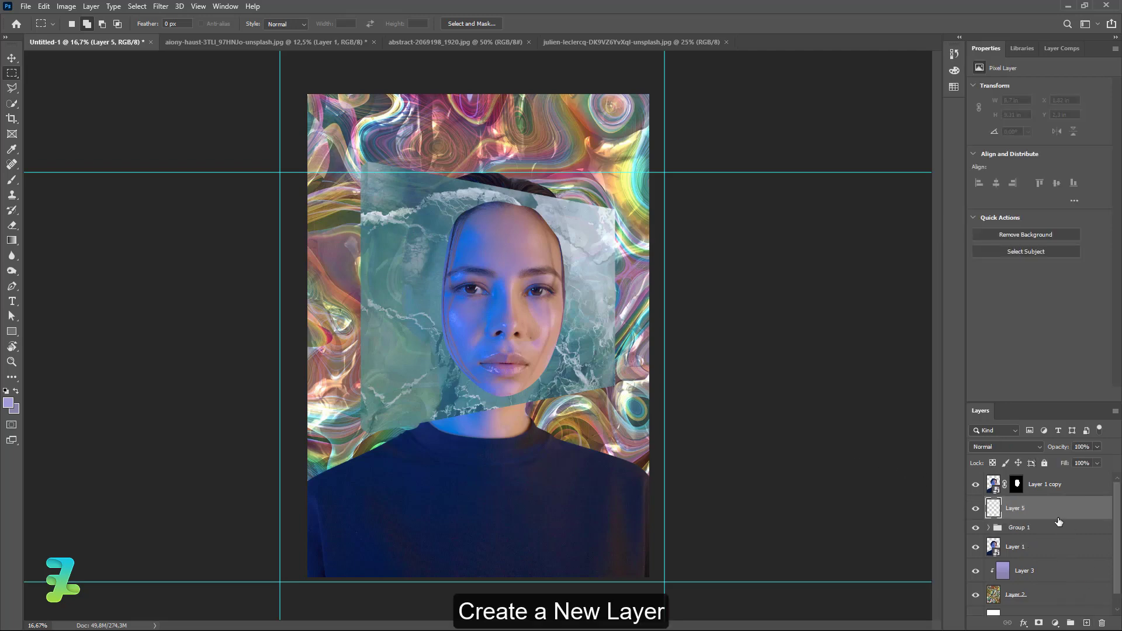
pyautogui.rightClick(1056, 509)
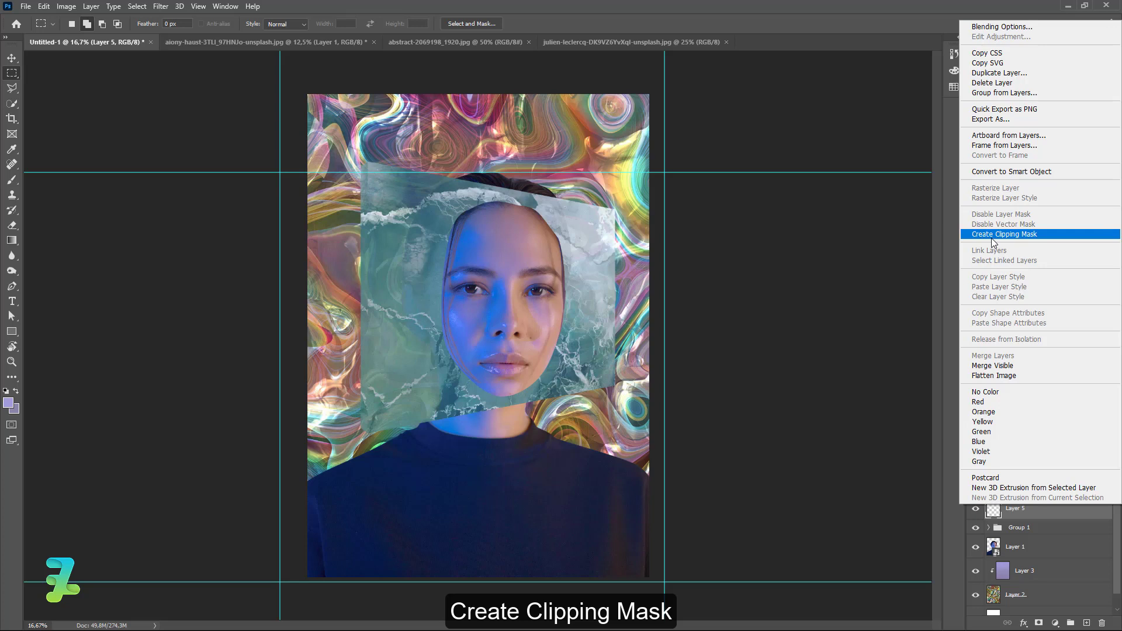
pyautogui.click(991, 234)
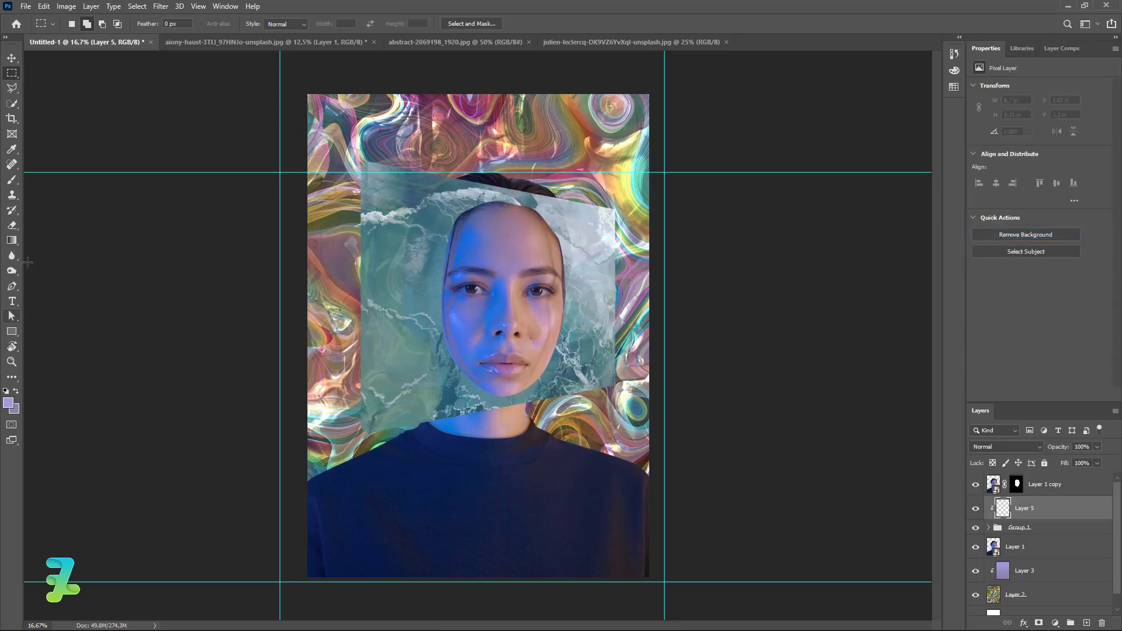
# - Set up a white Brush with 0% hardness
pyautogui.click(12, 179)
pyautogui.click(8, 403)
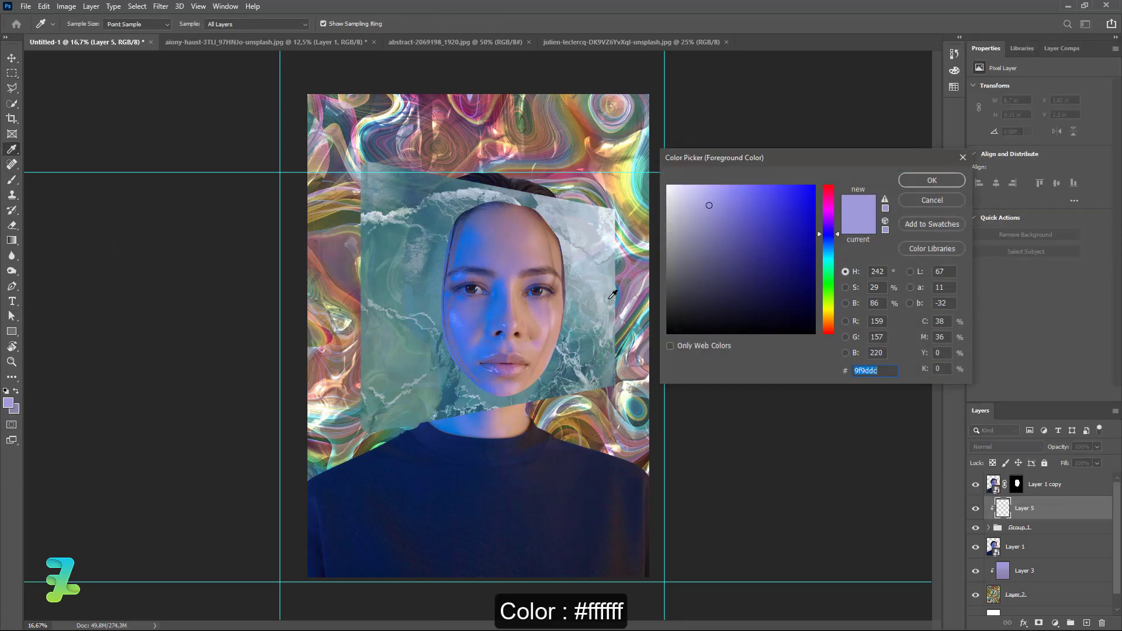
pyautogui.click(668, 186)
pyautogui.click(932, 181)
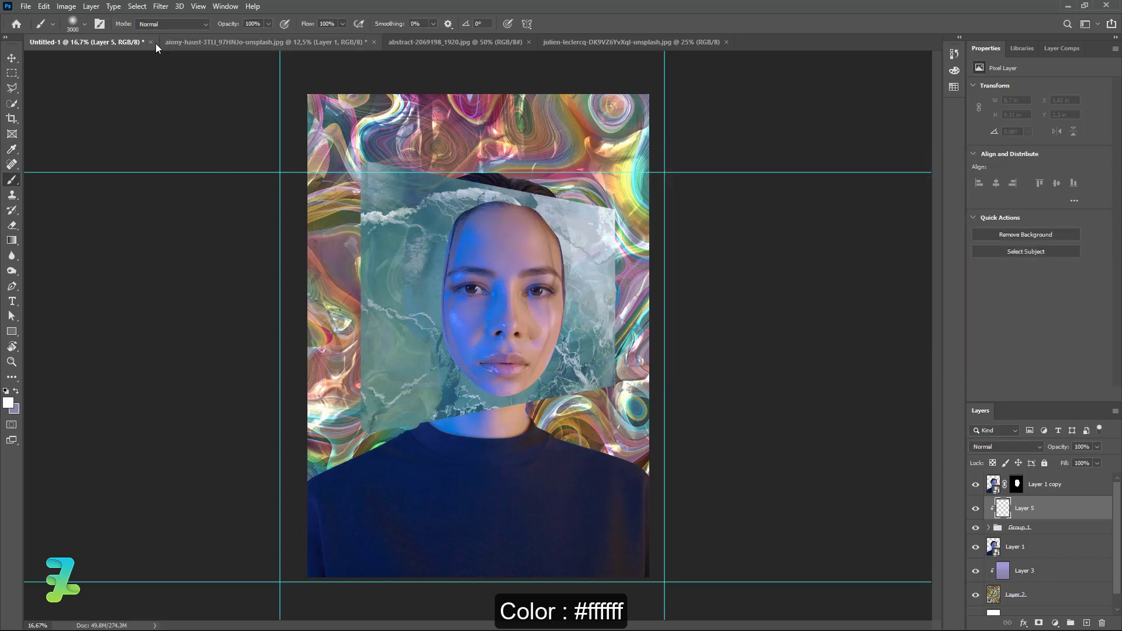
pyautogui.click(84, 24)
pyautogui.click(65, 93)
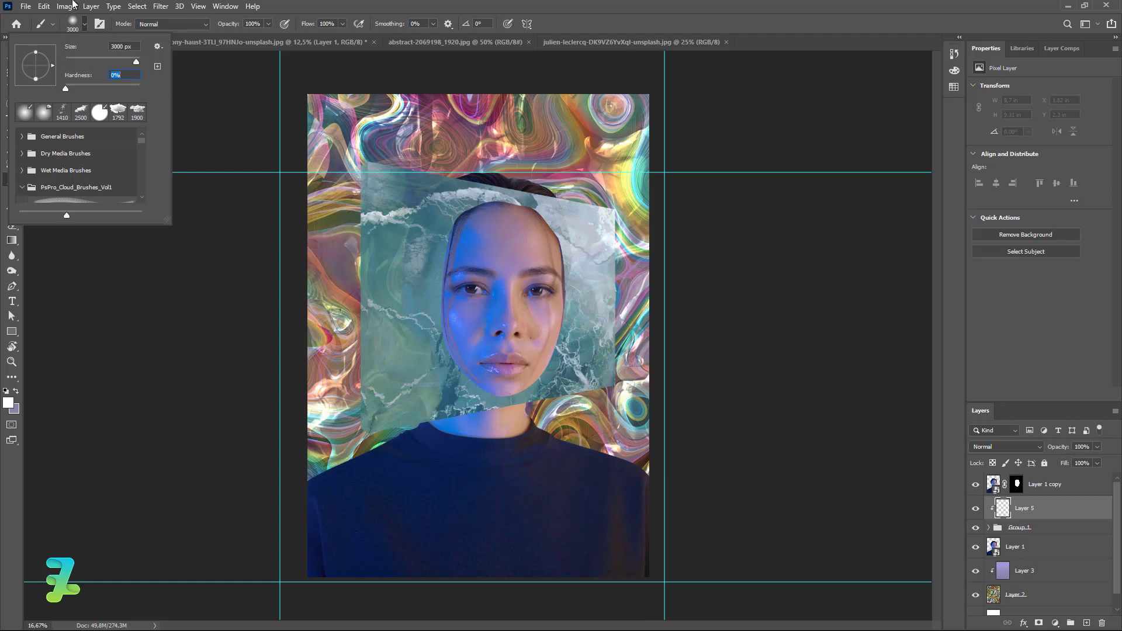
pyautogui.click(82, 26)
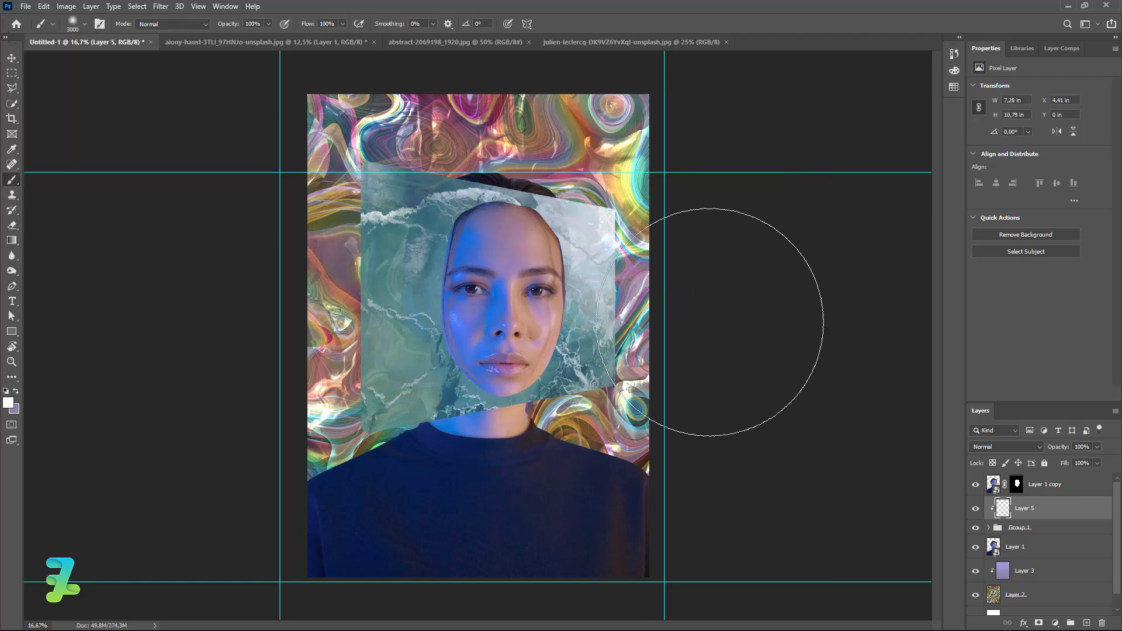
# - Paint soft white across the ice panel and set Layer 5 to 50% opacity
pyautogui.moveTo(700, 416); pyautogui.dragTo(689, 426)
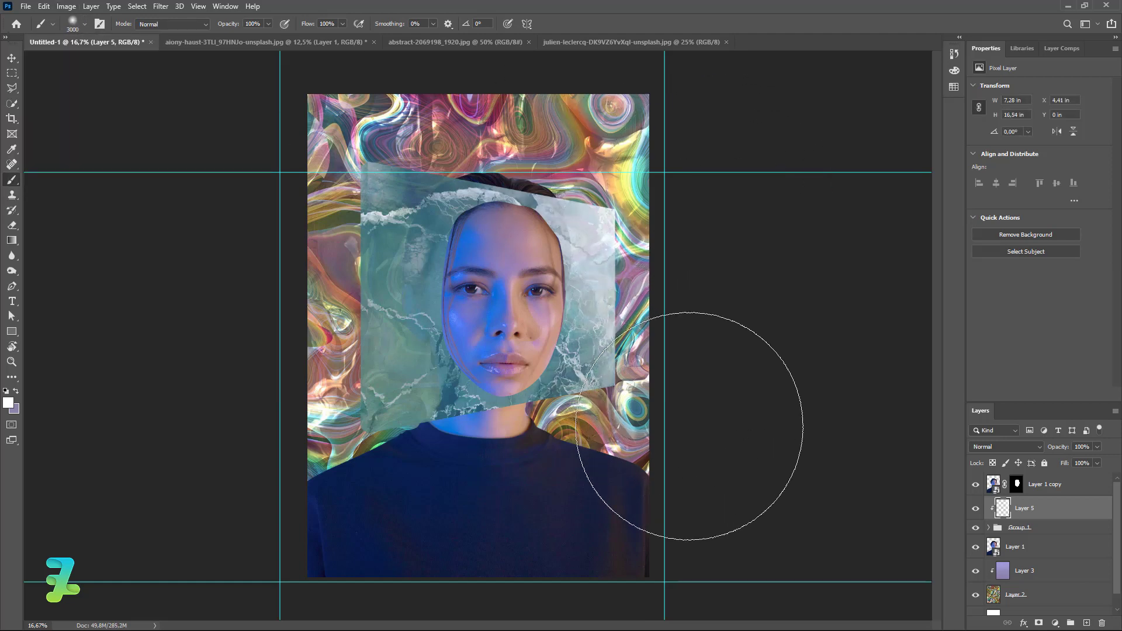
pyautogui.moveTo(619, 426); pyautogui.dragTo(493, 477)
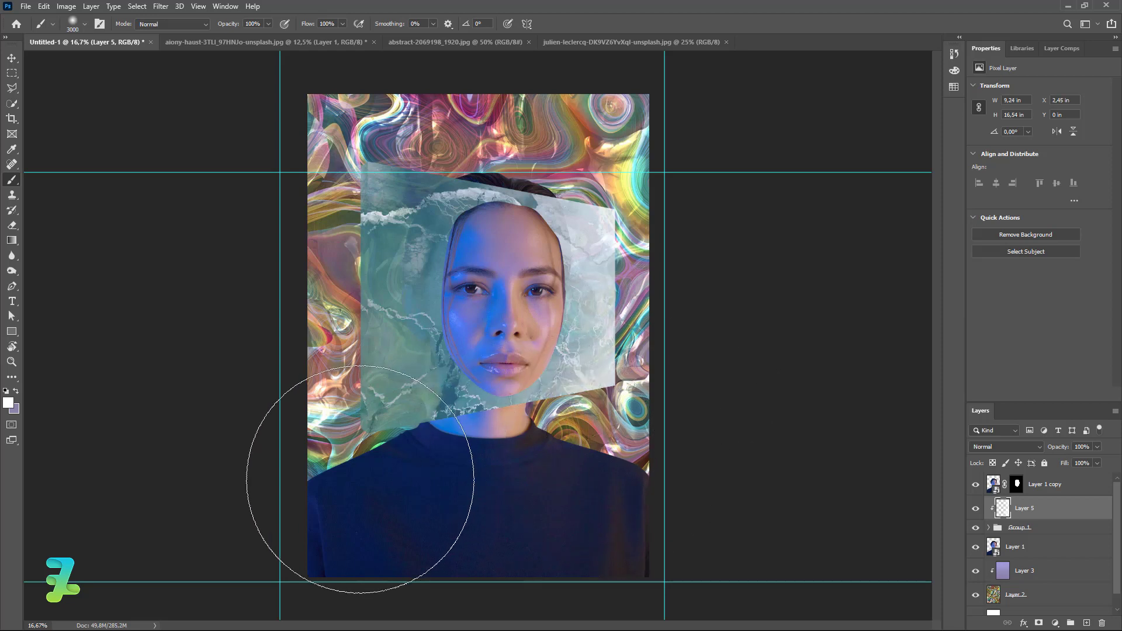
pyautogui.moveTo(360, 479); pyautogui.dragTo(318, 58)
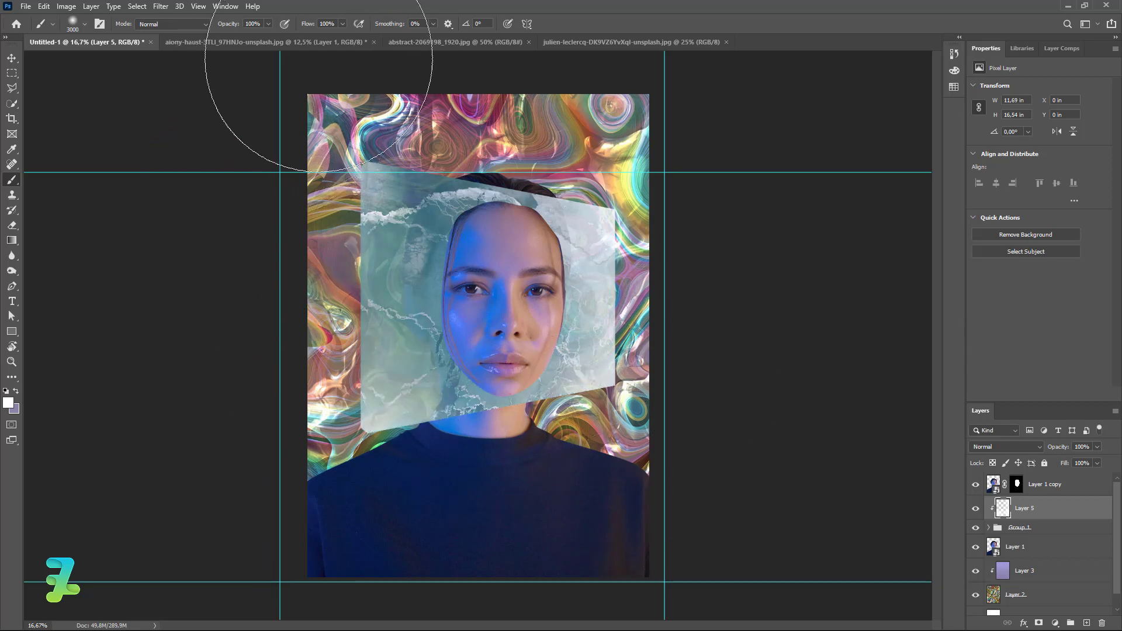
pyautogui.click(1097, 446)
pyautogui.moveTo(1101, 459); pyautogui.dragTo(1058, 462)
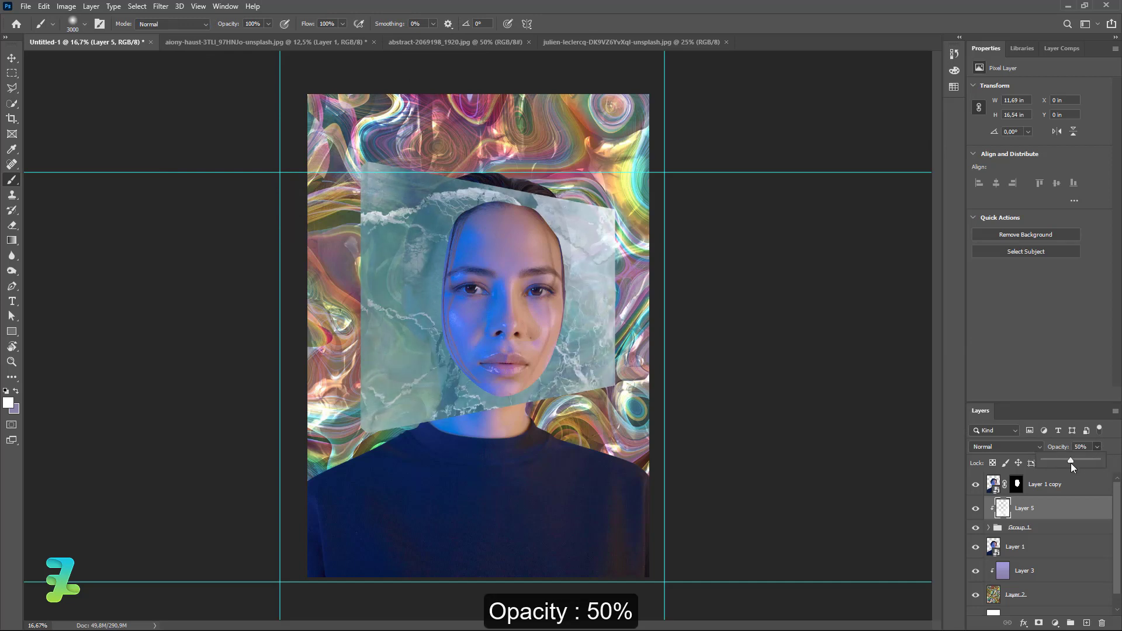
pyautogui.click(1075, 529)
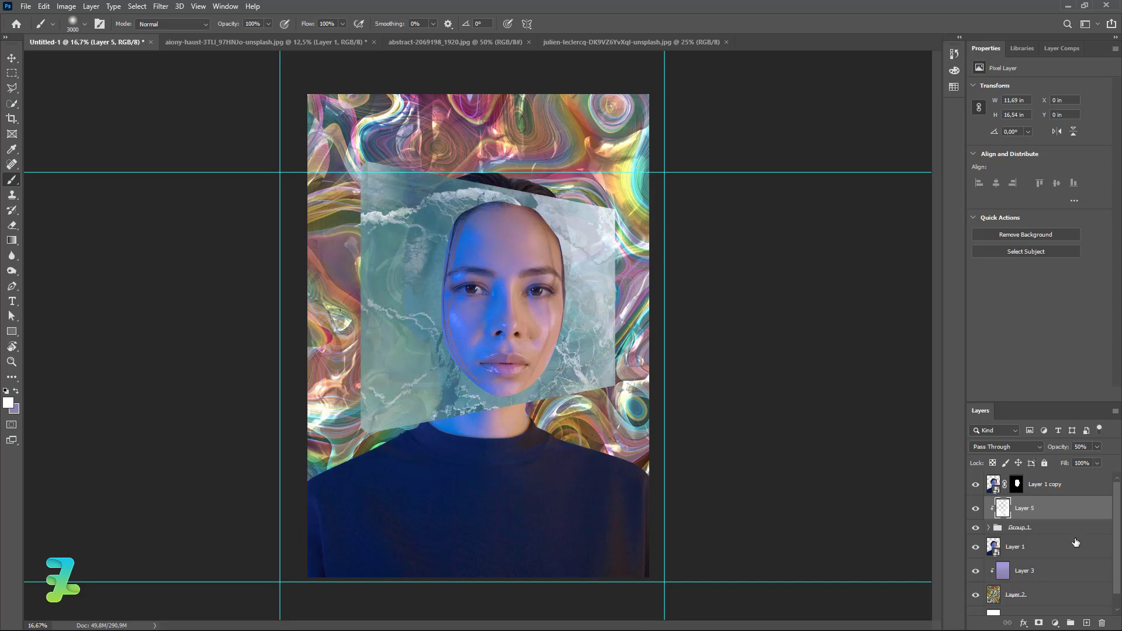
# - Add a Brightness/Contrast adjustment above the ice group with contrast 100
pyautogui.click(1055, 623)
pyautogui.click(1052, 454)
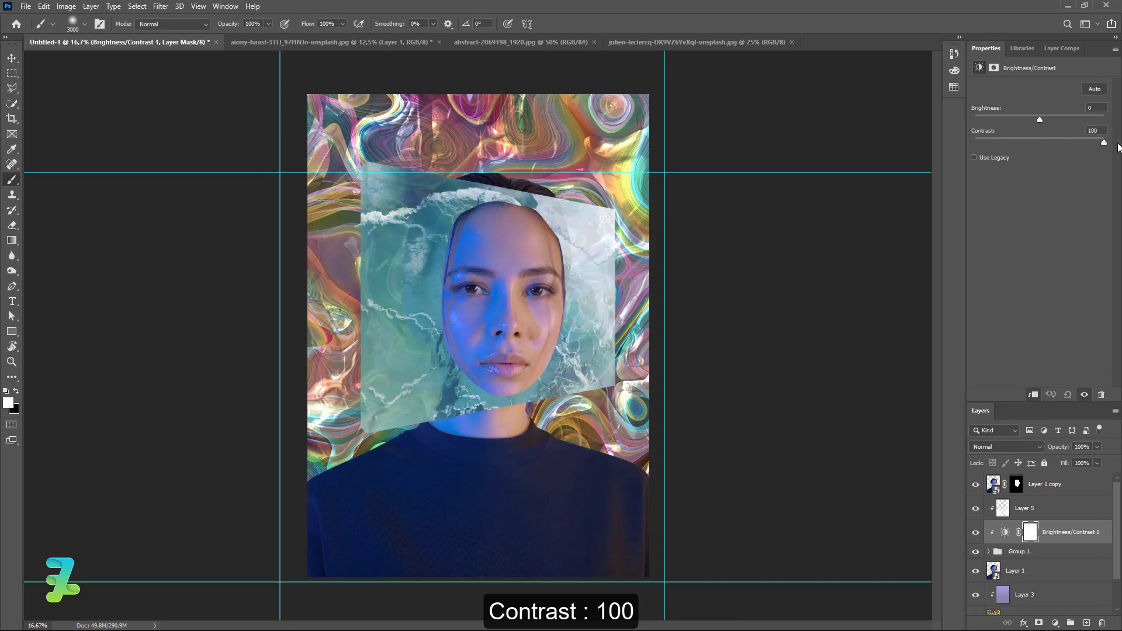
pyautogui.moveTo(1039, 120); pyautogui.dragTo(1035, 124)
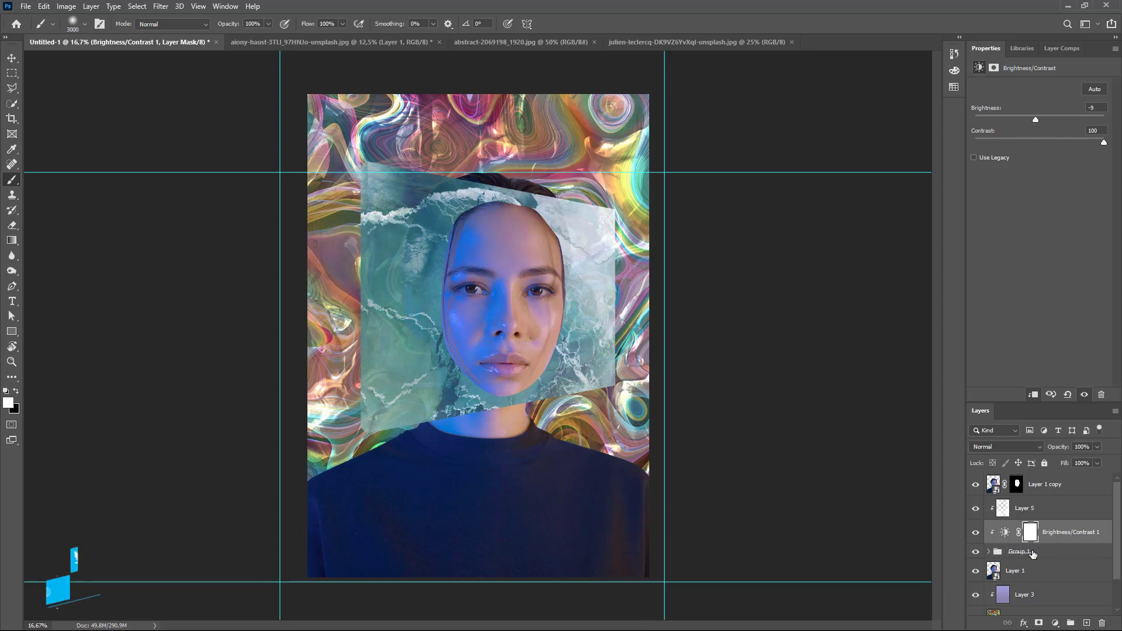
# - Add a Curves adjustment with a lowered shadow point and raised midtones
pyautogui.click(1054, 623)
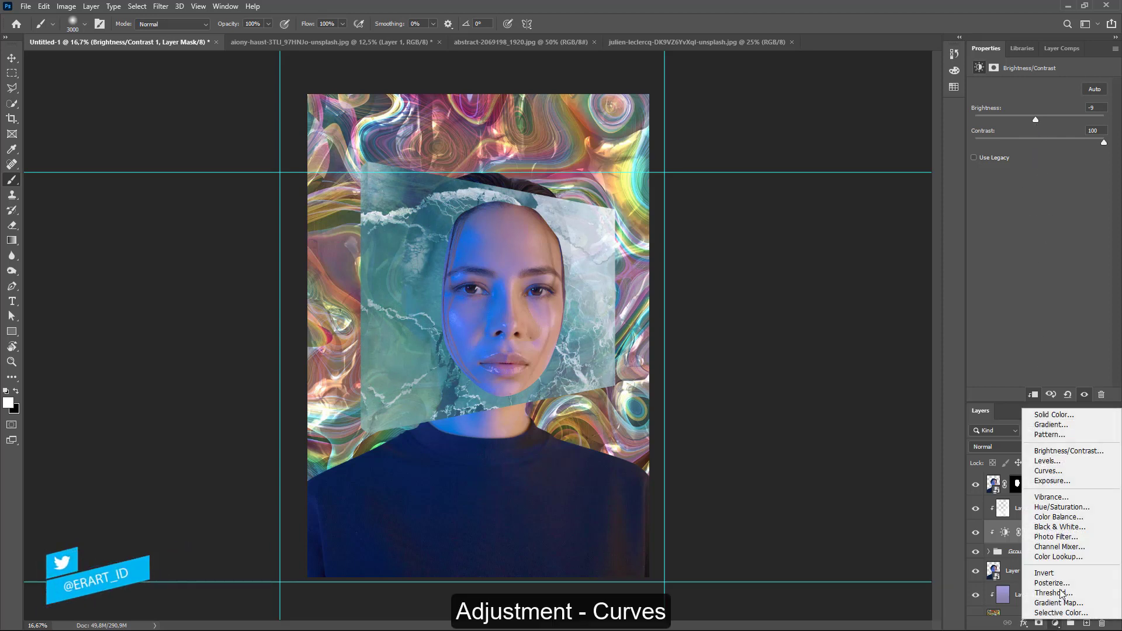
pyautogui.click(1062, 471)
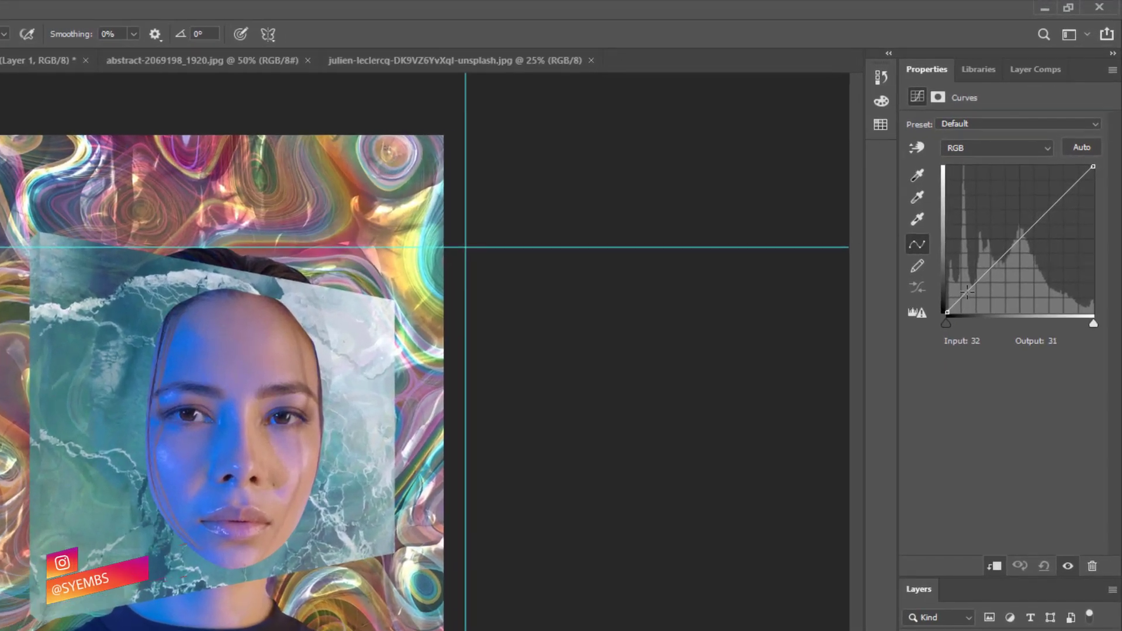
pyautogui.moveTo(1021, 196); pyautogui.dragTo(1021, 208)
pyautogui.moveTo(978, 297)
pyautogui.mouseDown()
pyautogui.moveTo(964, 277)
pyautogui.moveTo(969, 292)
pyautogui.mouseUp()
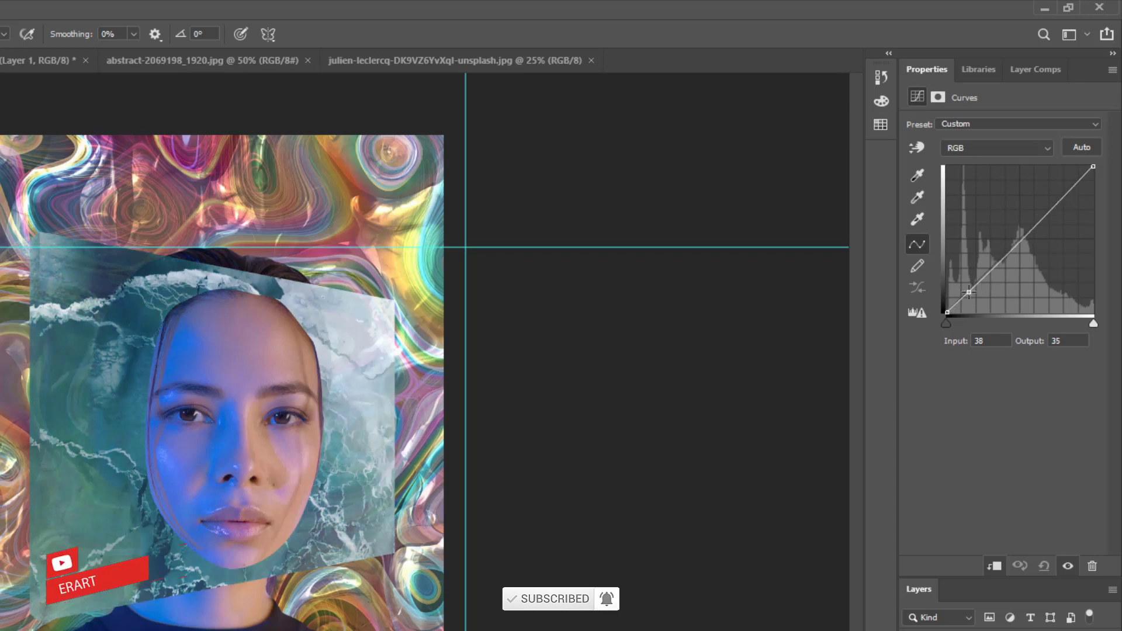
pyautogui.moveTo(1017, 256); pyautogui.dragTo(1024, 231)
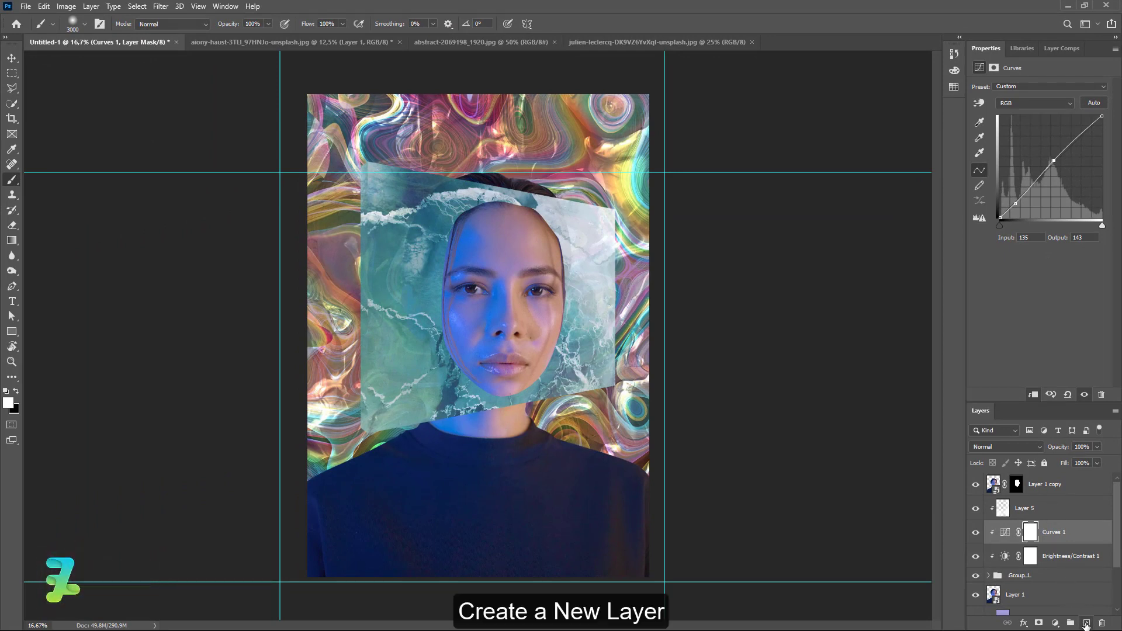
# - Add a new Layer 6 and set the foreground colour to #529cff
pyautogui.click(1085, 622)
pyautogui.click(9, 402)
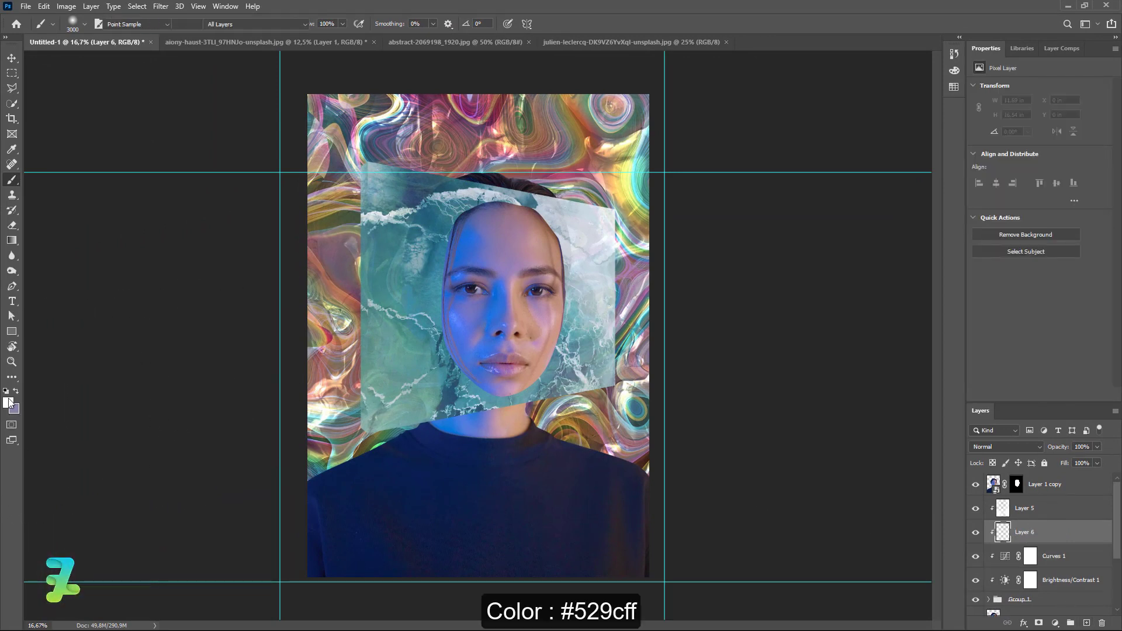
pyautogui.click(538, 210)
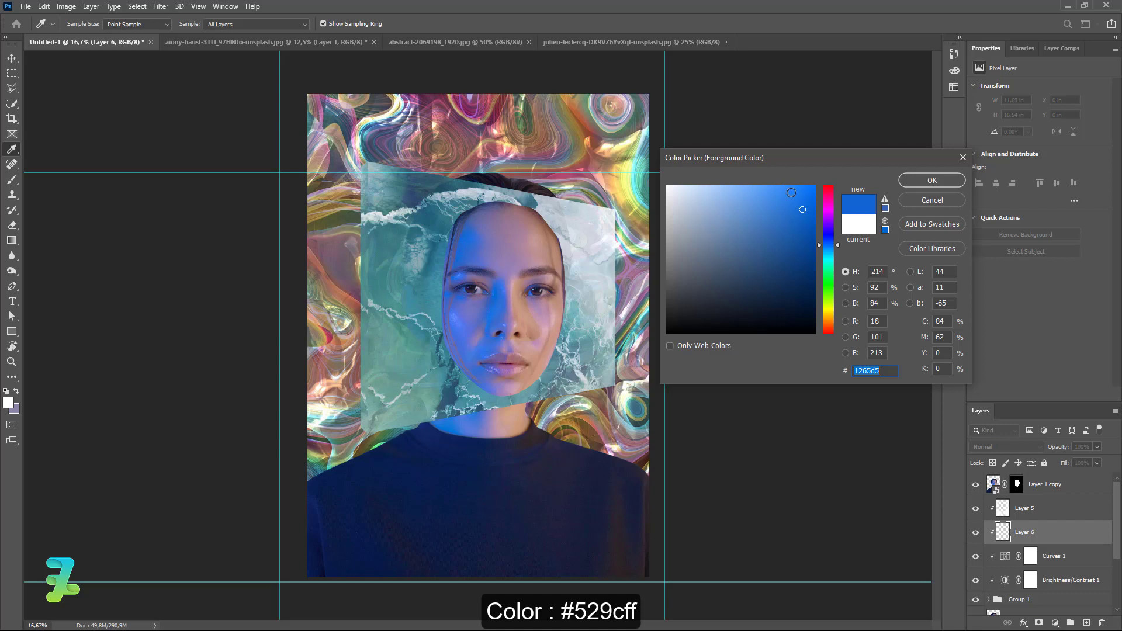
pyautogui.write('529cff')
pyautogui.click(941, 182)
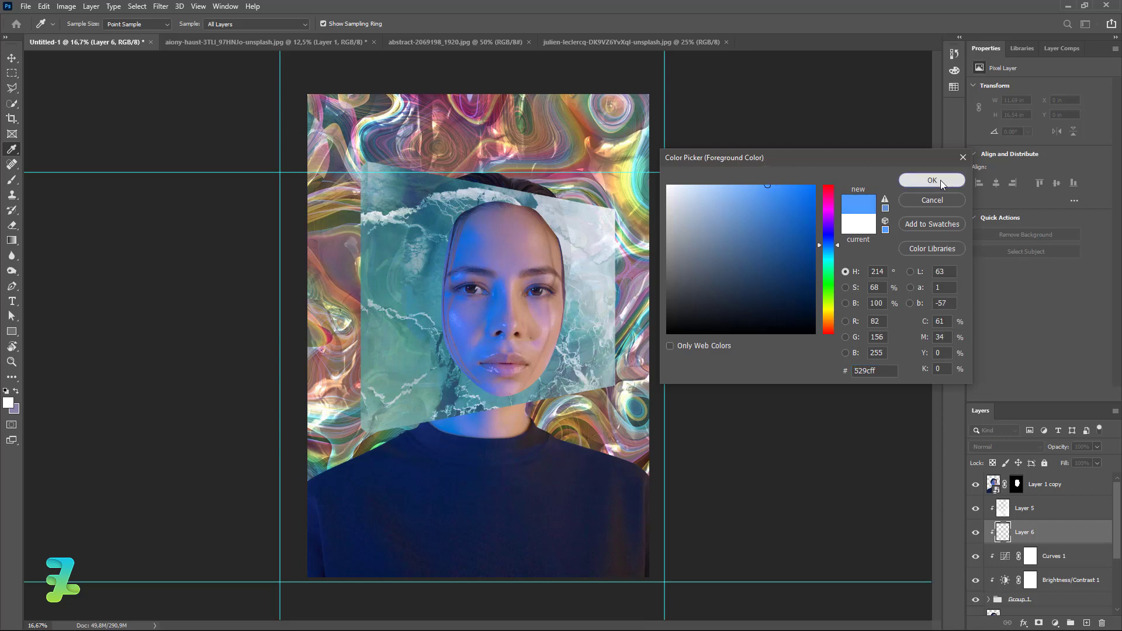
# - Paint light blue over the ice panel at about 39% opacity, then add empty Layer 7
pyautogui.press('b')
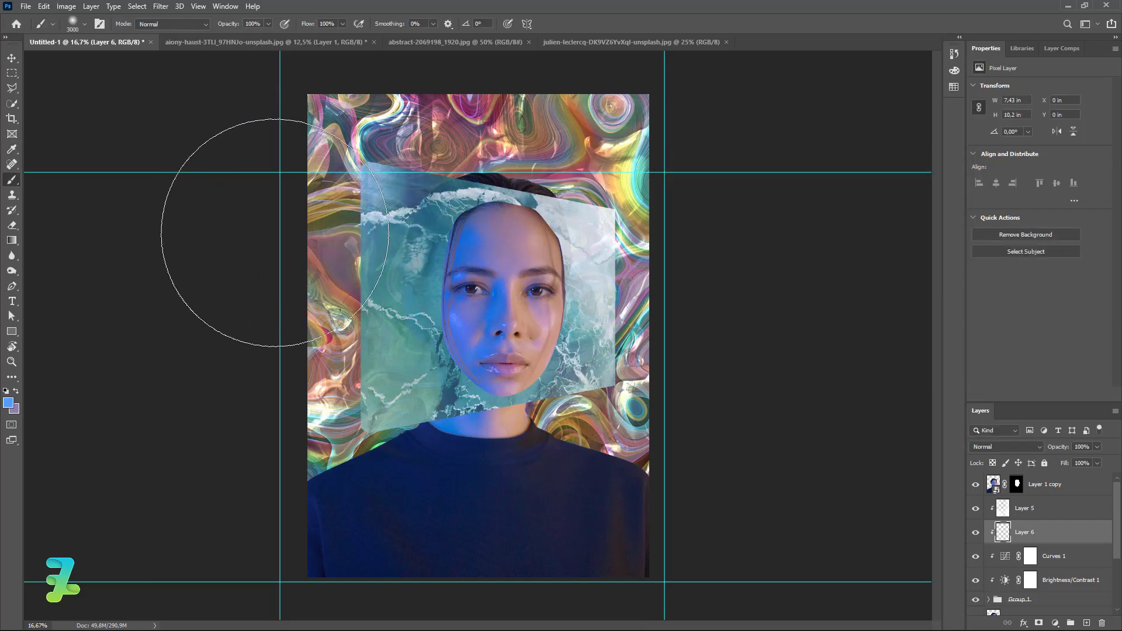
pyautogui.moveTo(240, 251)
pyautogui.mouseDown()
pyautogui.moveTo(329, 336)
pyautogui.moveTo(274, 386)
pyautogui.moveTo(288, 371)
pyautogui.mouseUp()
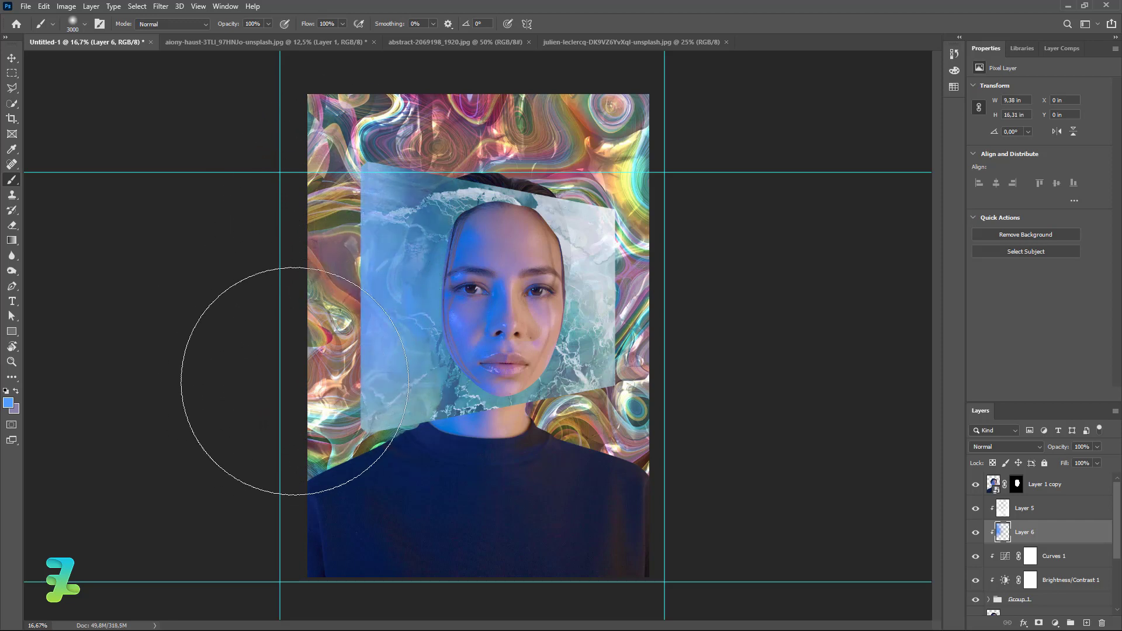
pyautogui.click(1097, 447)
pyautogui.moveTo(1085, 463); pyautogui.dragTo(1063, 468)
pyautogui.click(1064, 468)
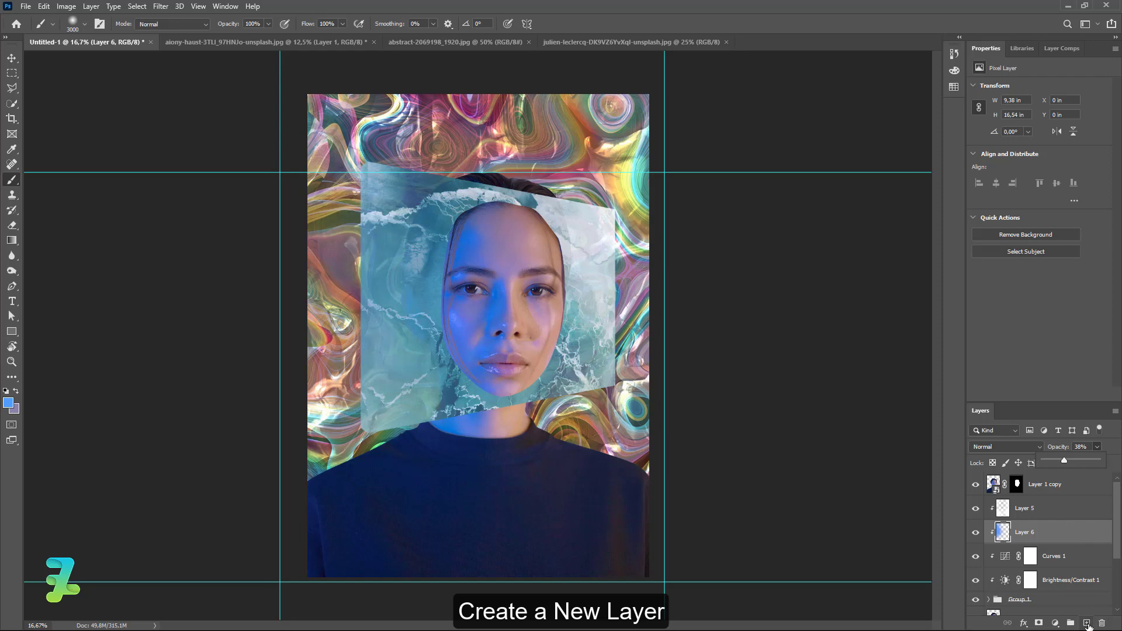
pyautogui.click(1087, 624)
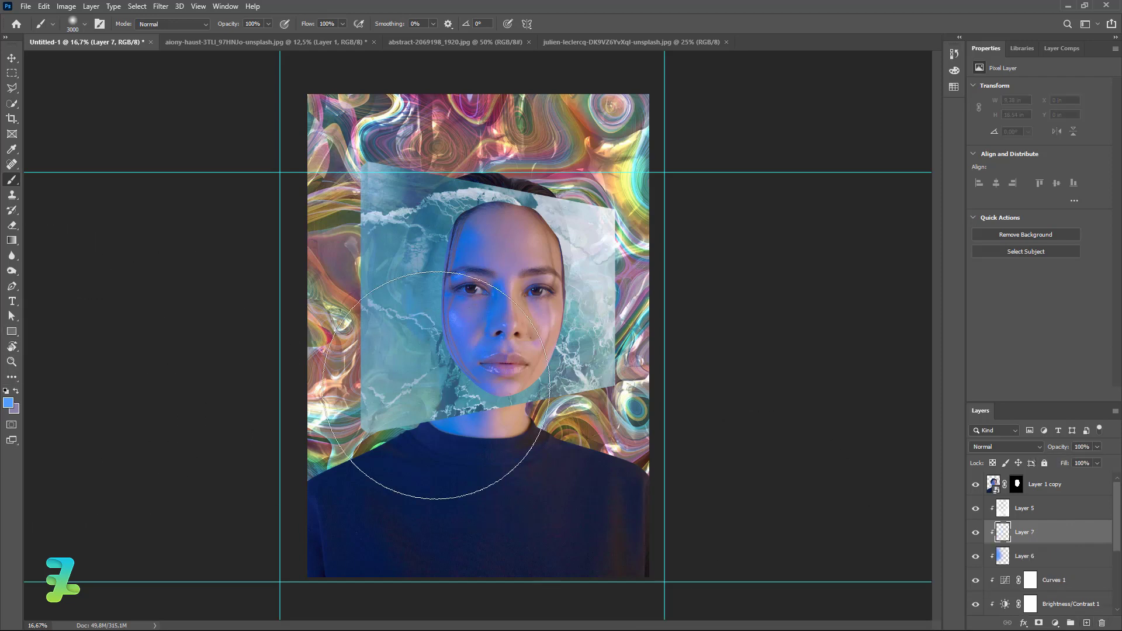
# - Choose a light peach foreground colour
pyautogui.click(8, 402)
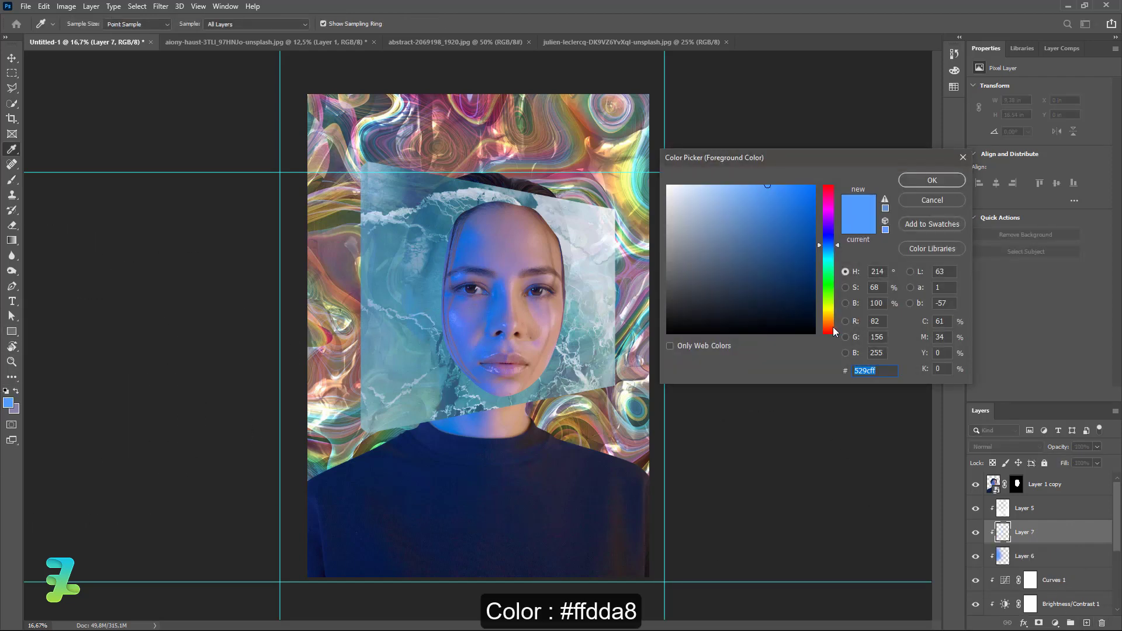
pyautogui.moveTo(834, 331); pyautogui.dragTo(830, 319)
pyautogui.moveTo(792, 202); pyautogui.dragTo(718, 173)
pyautogui.click(931, 180)
# - Paint peach on Layer 7 right of the face and lower its opacity to 52%
pyautogui.press('b')
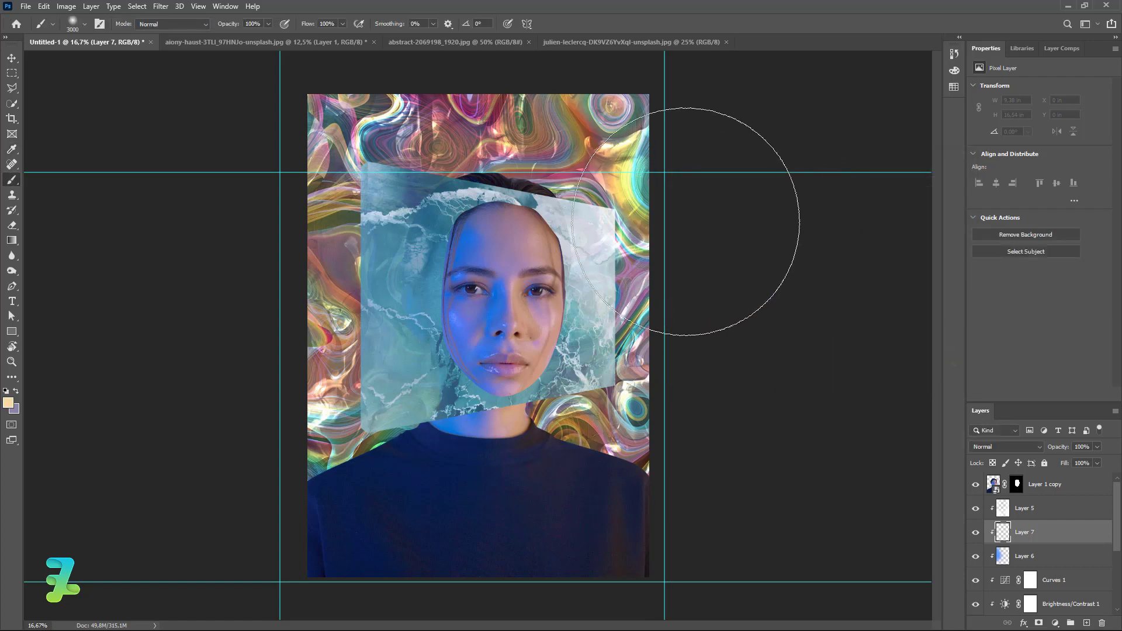
pyautogui.moveTo(713, 301)
pyautogui.mouseDown()
pyautogui.moveTo(724, 288)
pyautogui.moveTo(701, 388)
pyautogui.moveTo(638, 471)
pyautogui.moveTo(703, 478)
pyautogui.mouseUp()
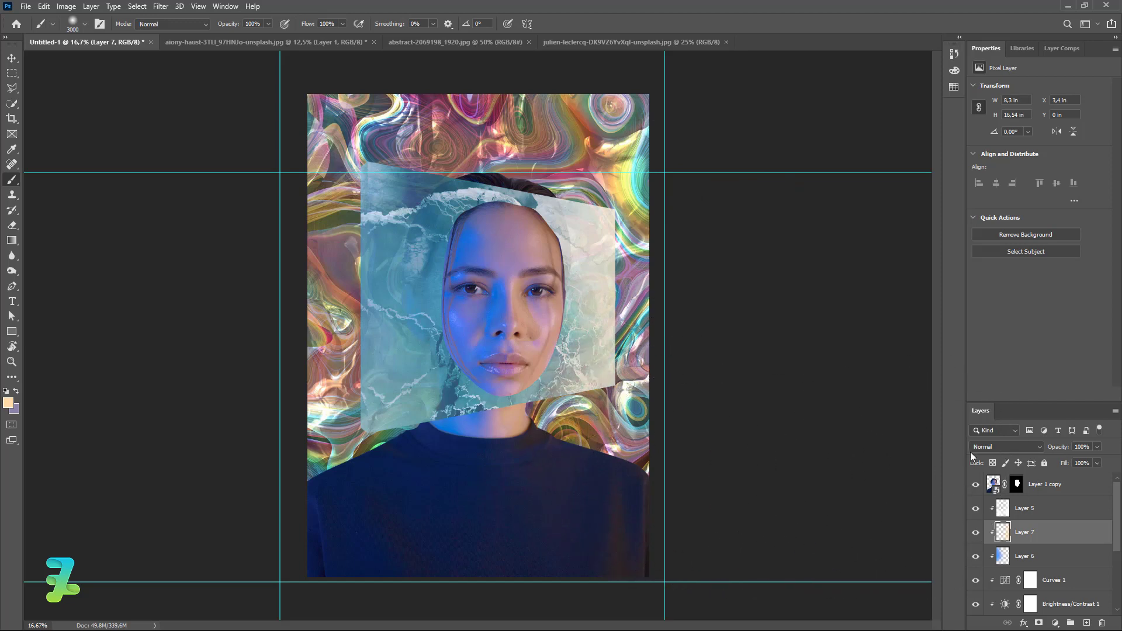
pyautogui.click(1096, 463)
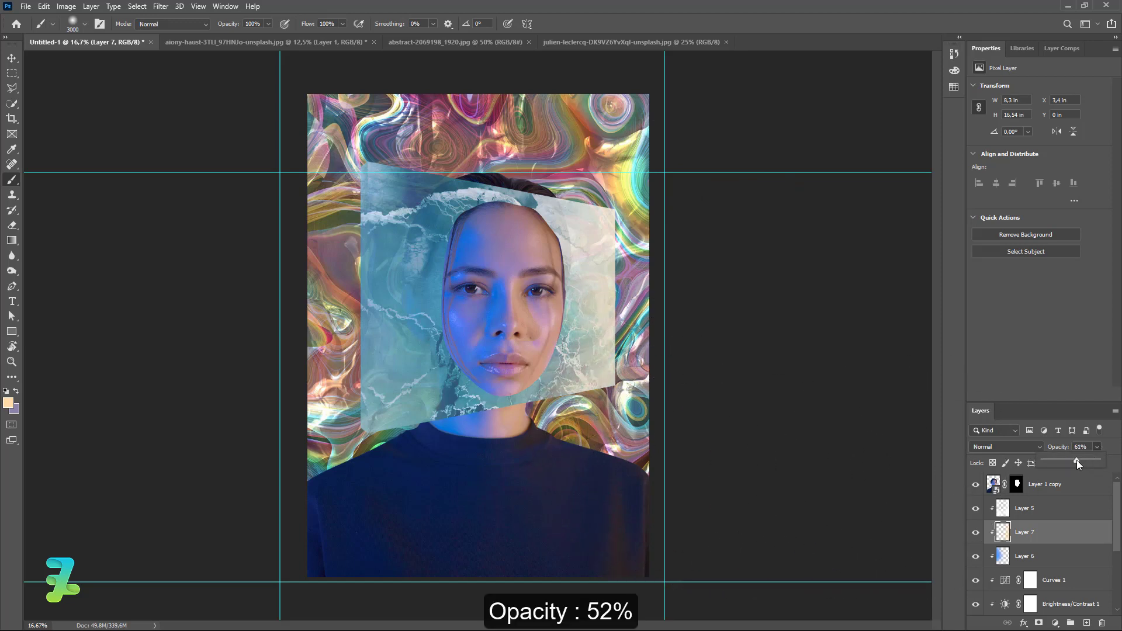
pyautogui.moveTo(1077, 460); pyautogui.dragTo(1064, 461)
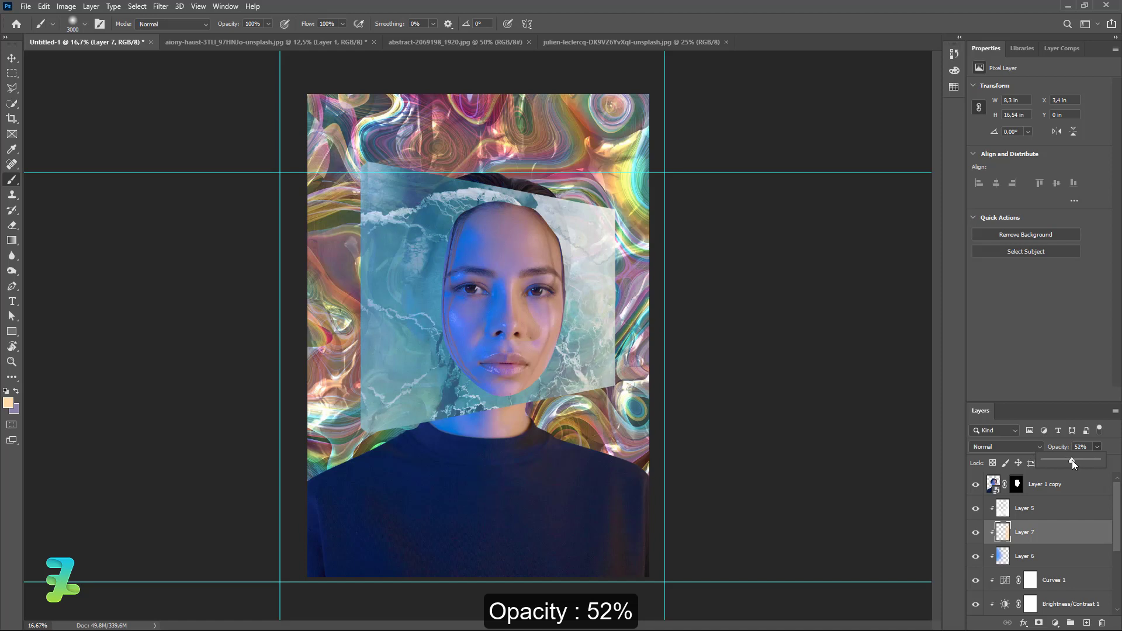
pyautogui.click(12, 58)
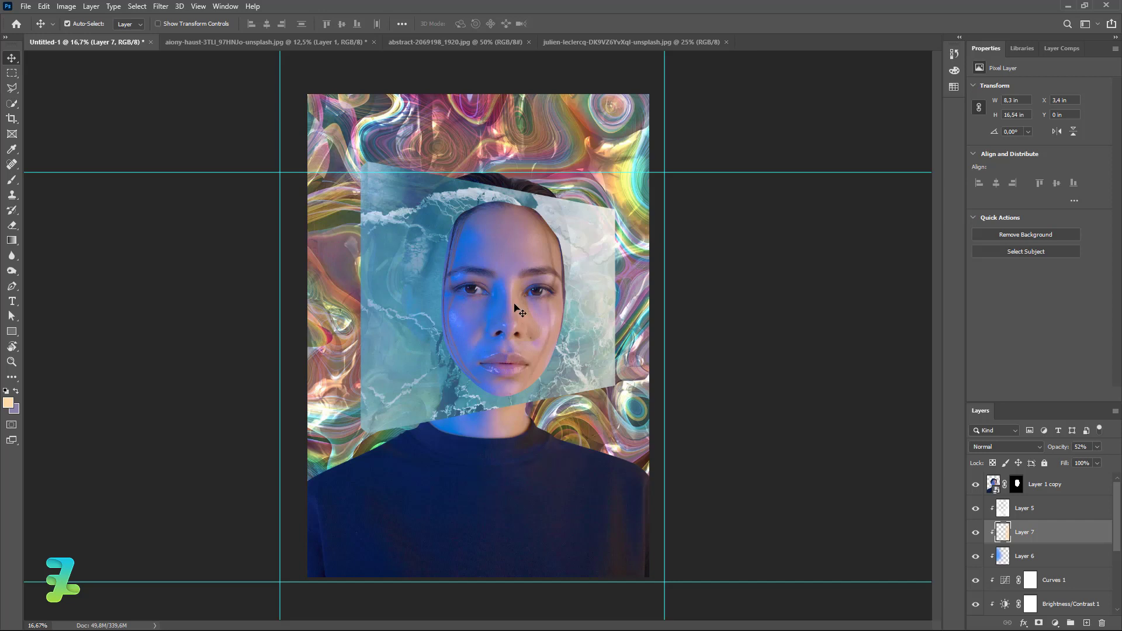
# - Pick the Rectangle tool with light cyan #8be4f1 as foreground colour
pyautogui.click(12, 331)
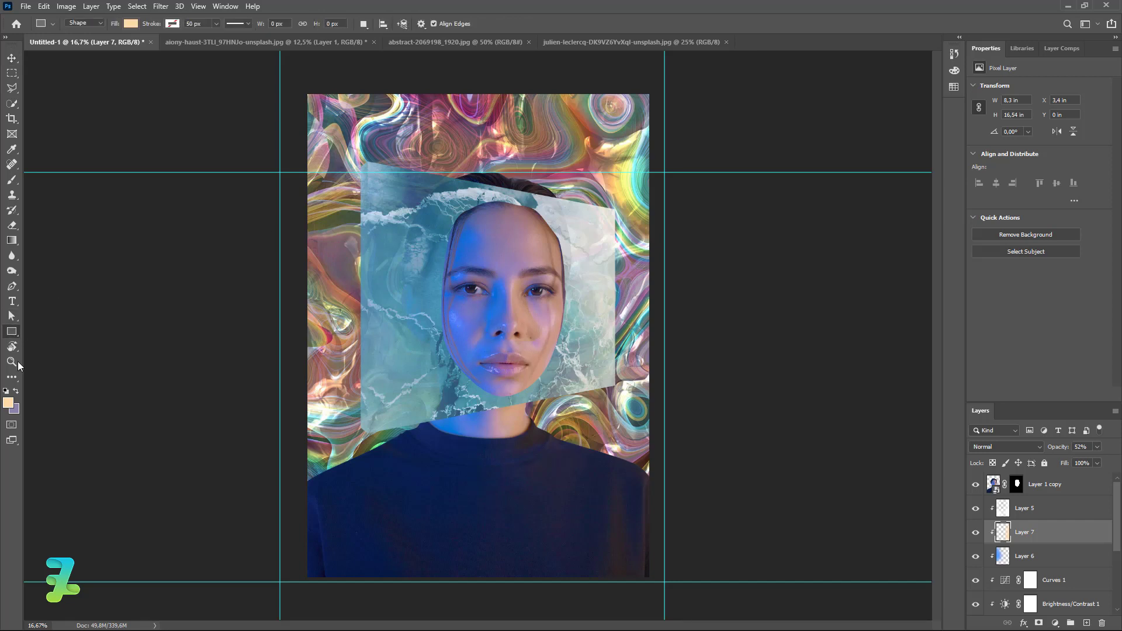
pyautogui.click(8, 405)
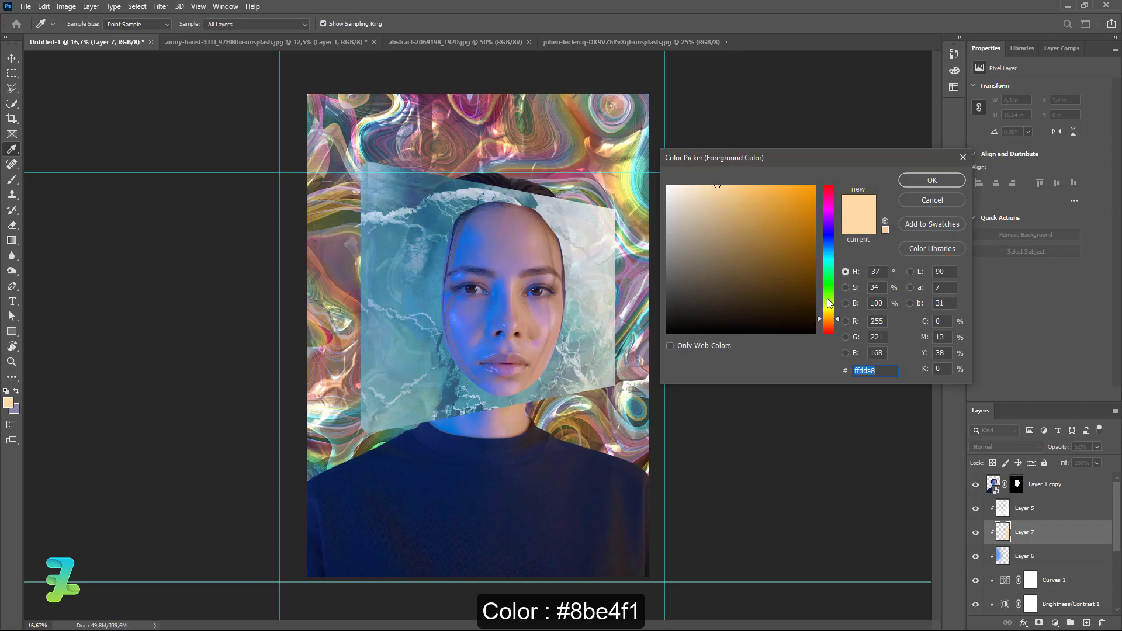
pyautogui.click(830, 302)
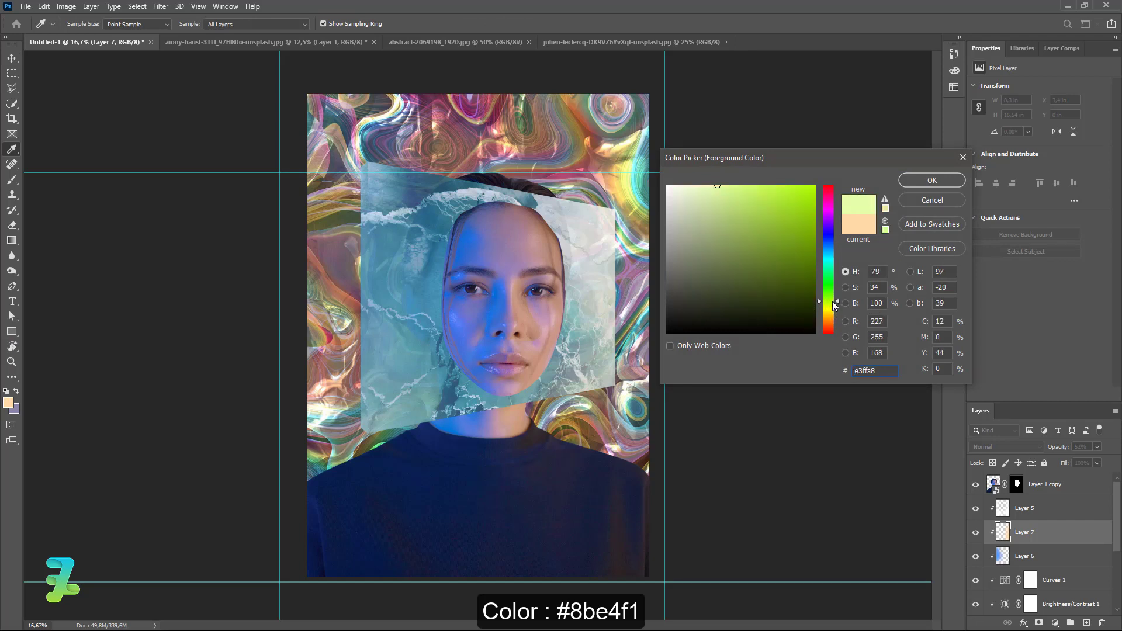
pyautogui.moveTo(832, 300); pyautogui.dragTo(829, 256)
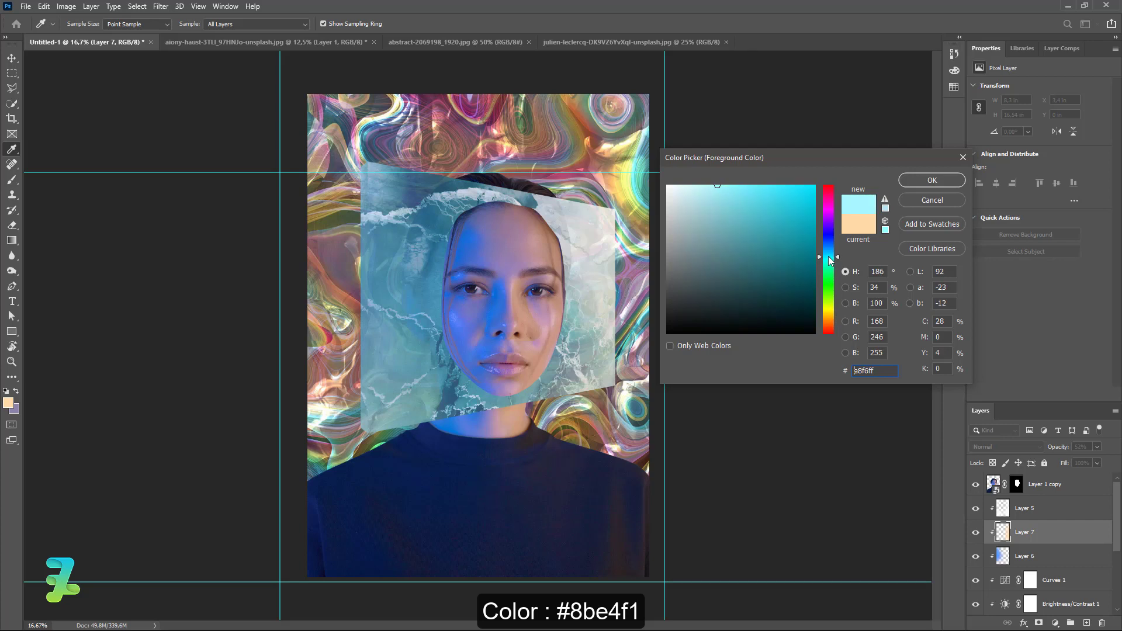
pyautogui.moveTo(741, 236); pyautogui.dragTo(729, 193)
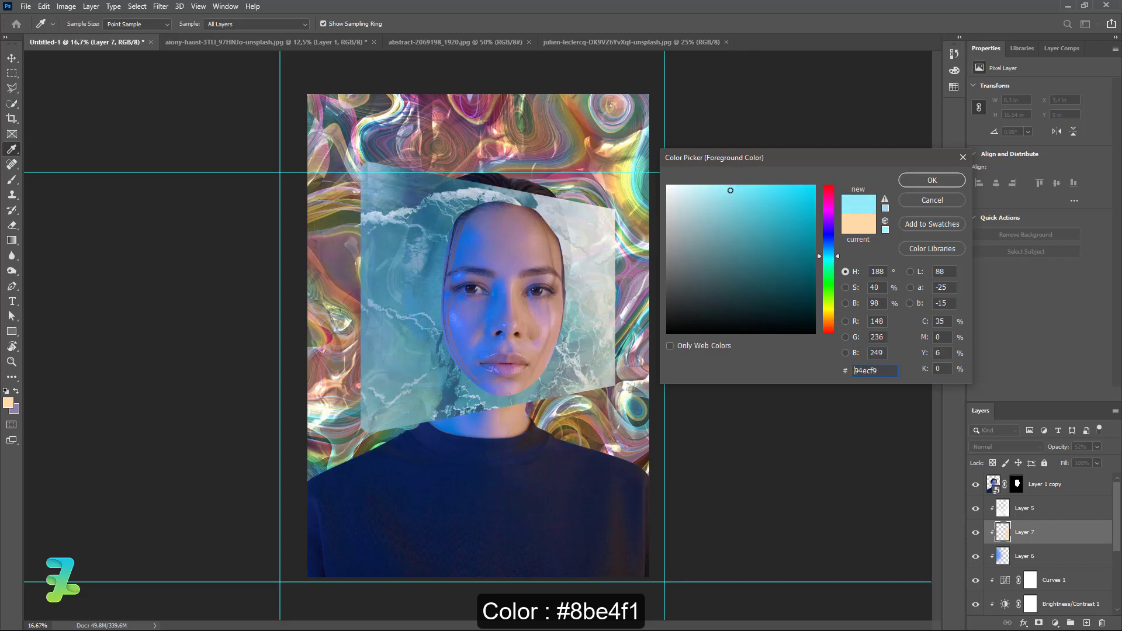
pyautogui.click(915, 181)
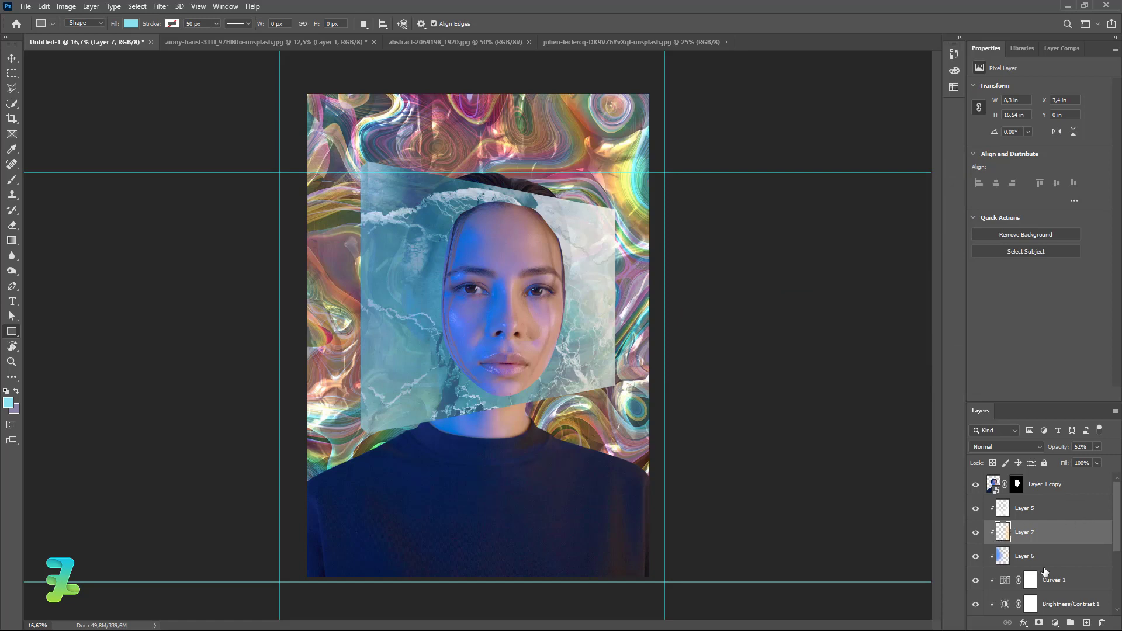
# - Add a new empty layer above Layer 3
pyautogui.click(1078, 486)
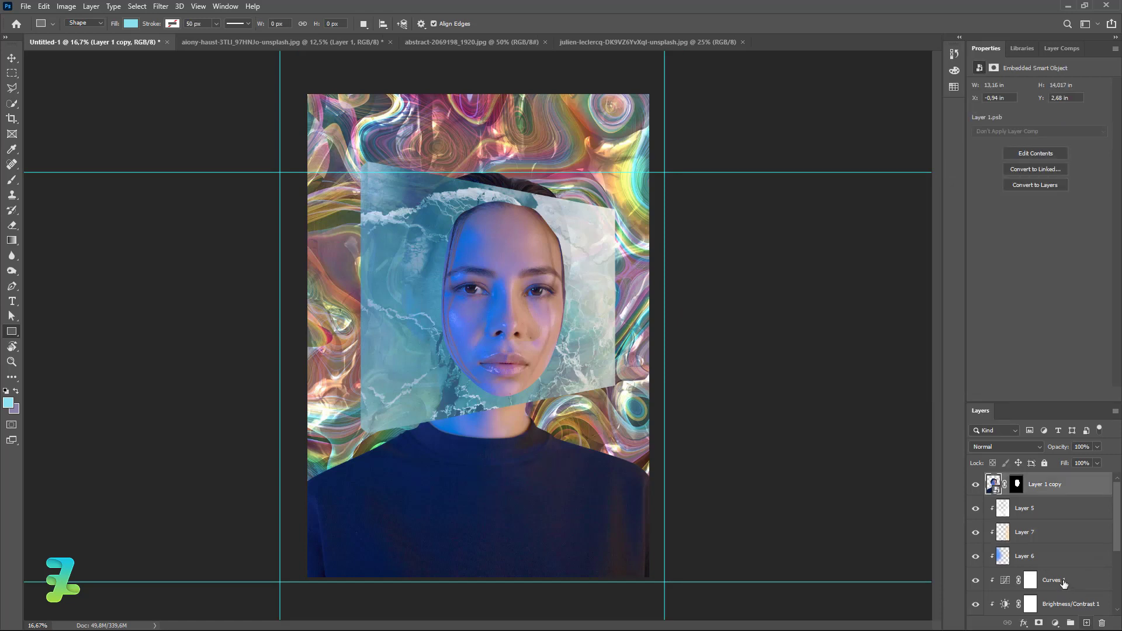
pyautogui.scroll(-3, 1058, 573)
pyautogui.click(1041, 560)
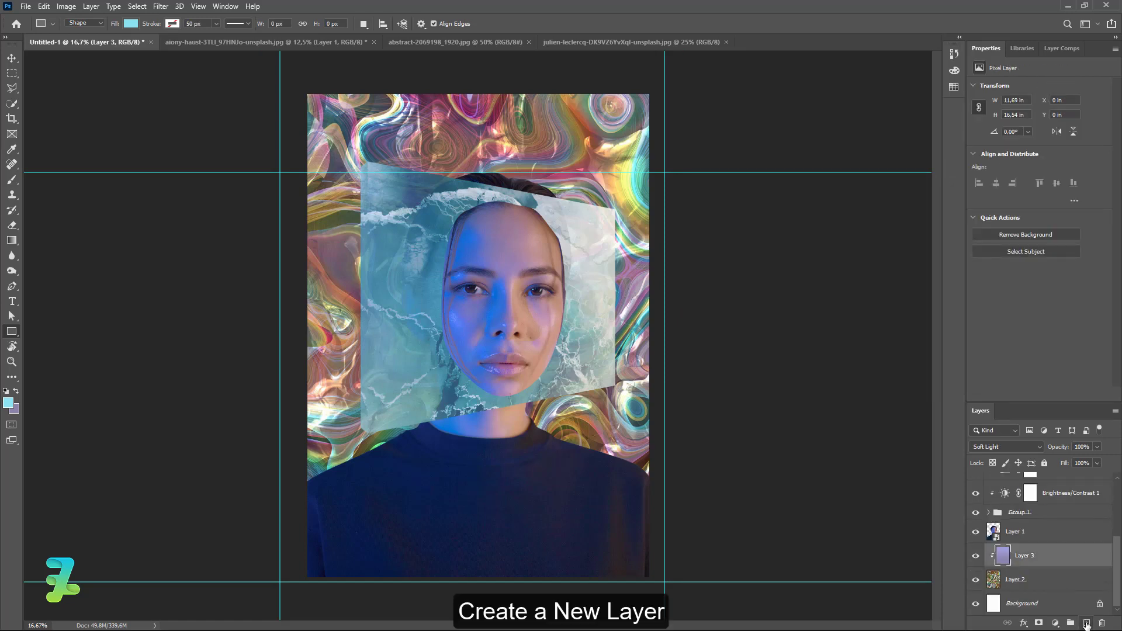
pyautogui.click(1086, 623)
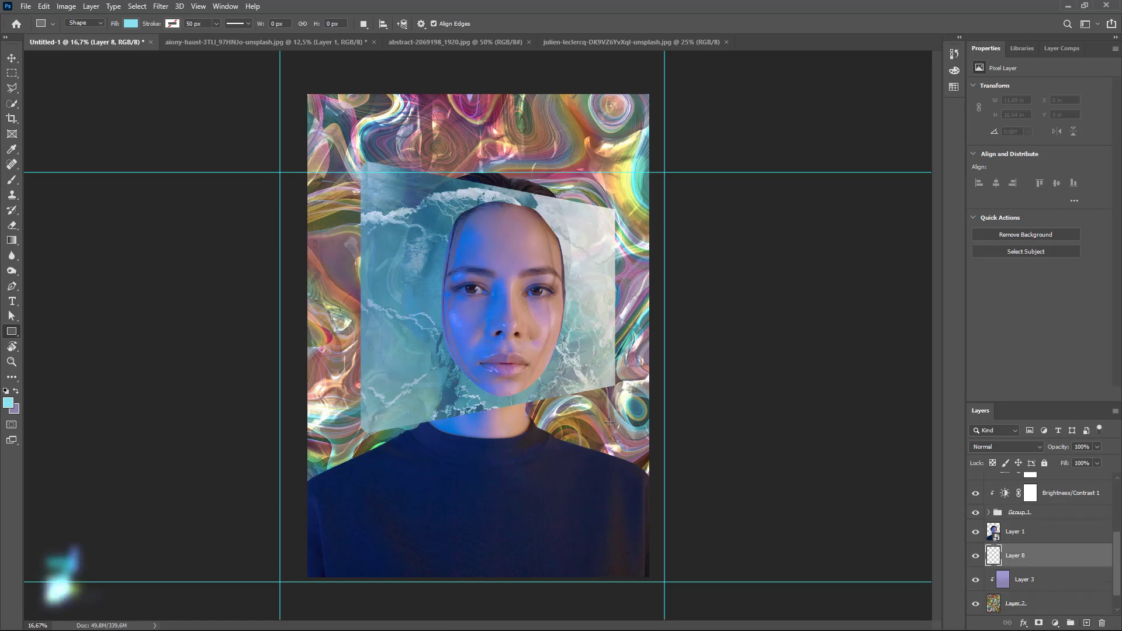
# - Draw a thin vertical cyan bar by the panel's right edge, move it lower, and duplicate it
pyautogui.moveTo(586, 396); pyautogui.dragTo(595, 237)
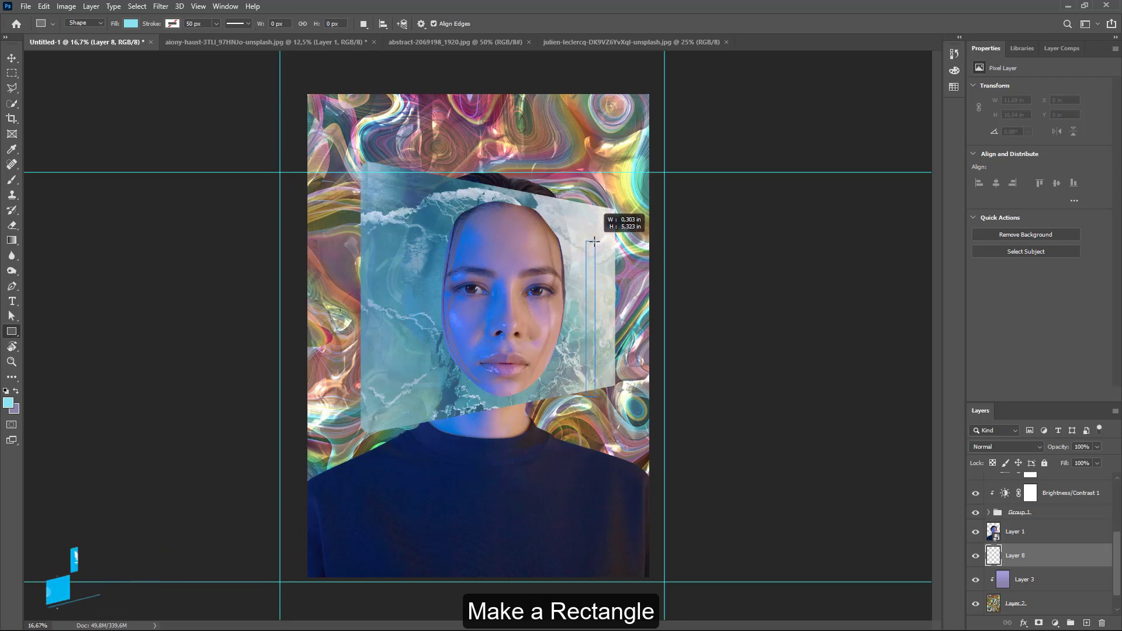
pyautogui.moveTo(595, 237); pyautogui.dragTo(595, 241)
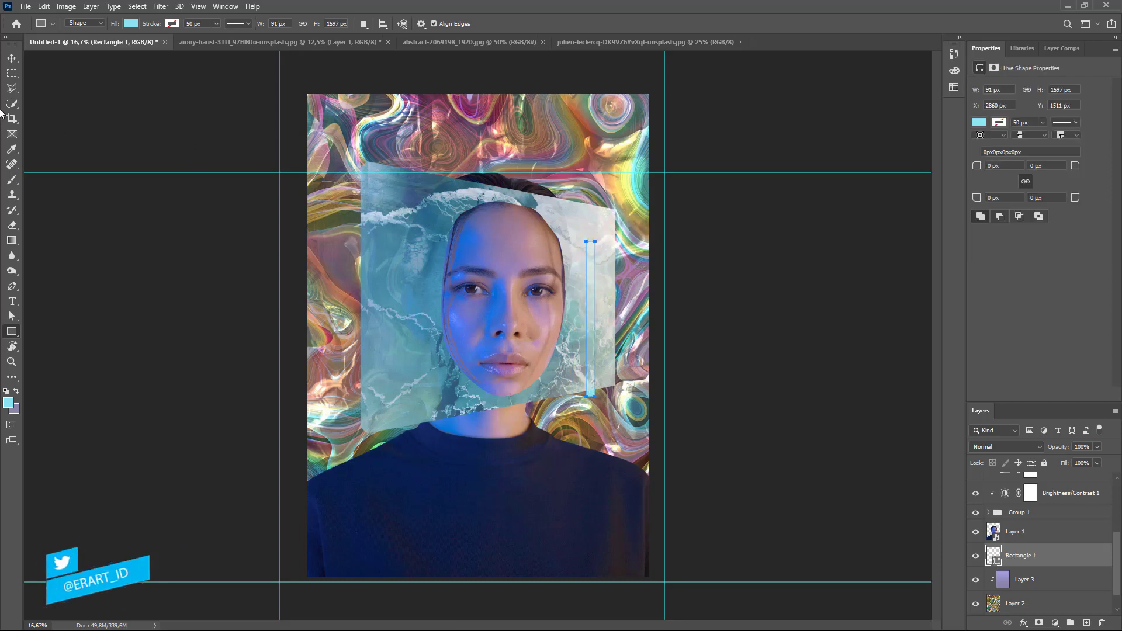
pyautogui.click(12, 58)
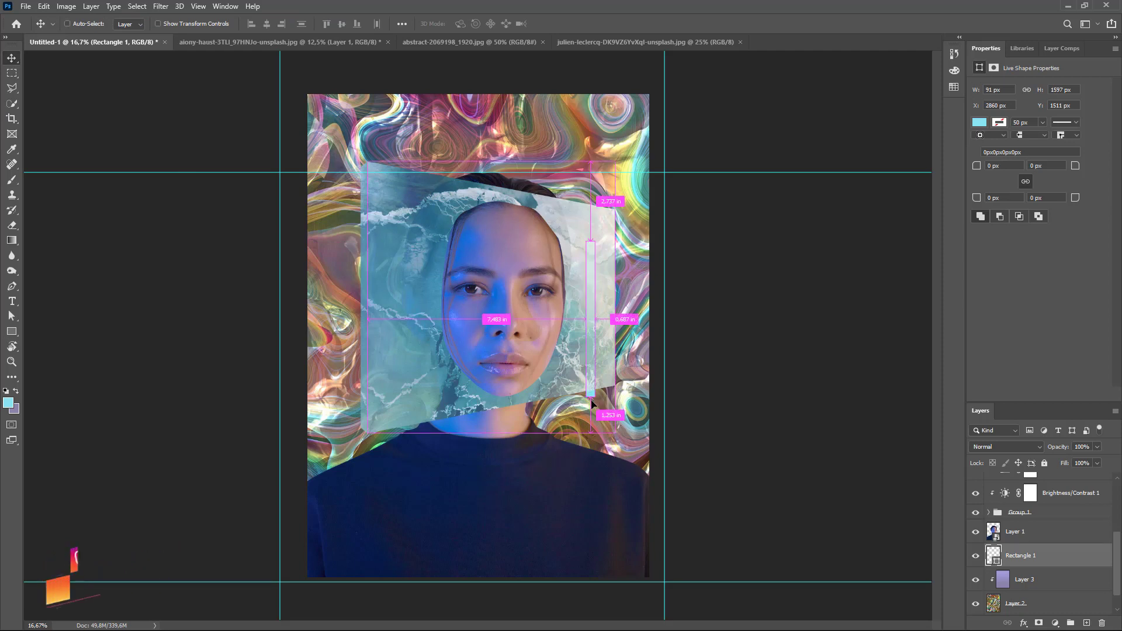
pyautogui.moveTo(590, 403)
pyautogui.mouseDown()
pyautogui.moveTo(586, 432)
pyautogui.moveTo(607, 354)
pyautogui.moveTo(599, 296)
pyautogui.mouseUp()
pyautogui.hotkey('ctrl', 'j')
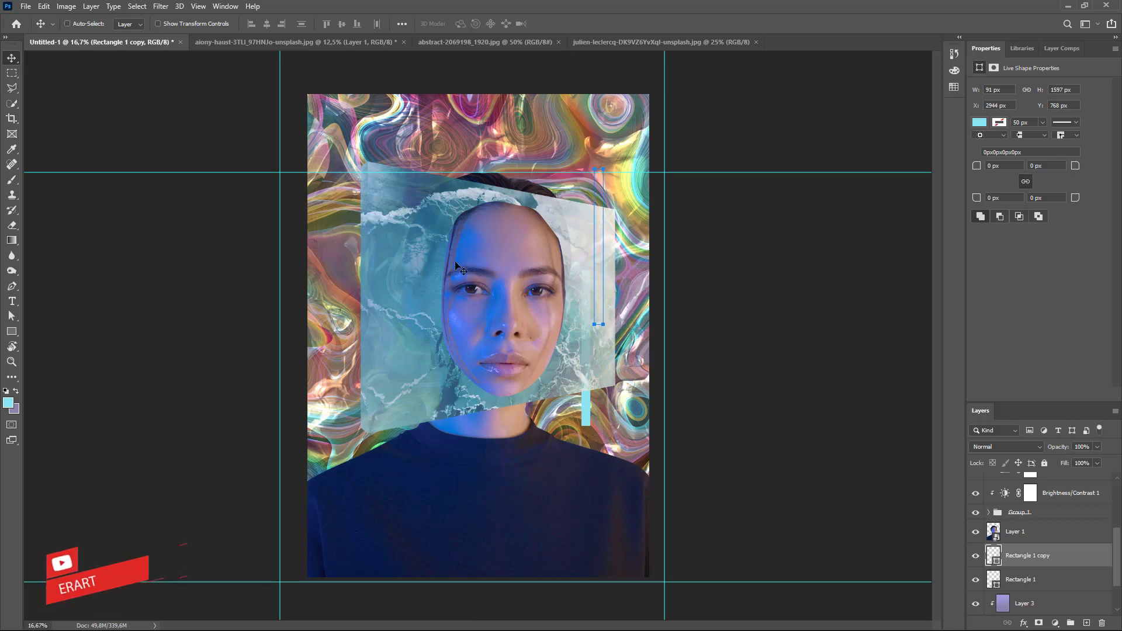
pyautogui.press('ctrl')
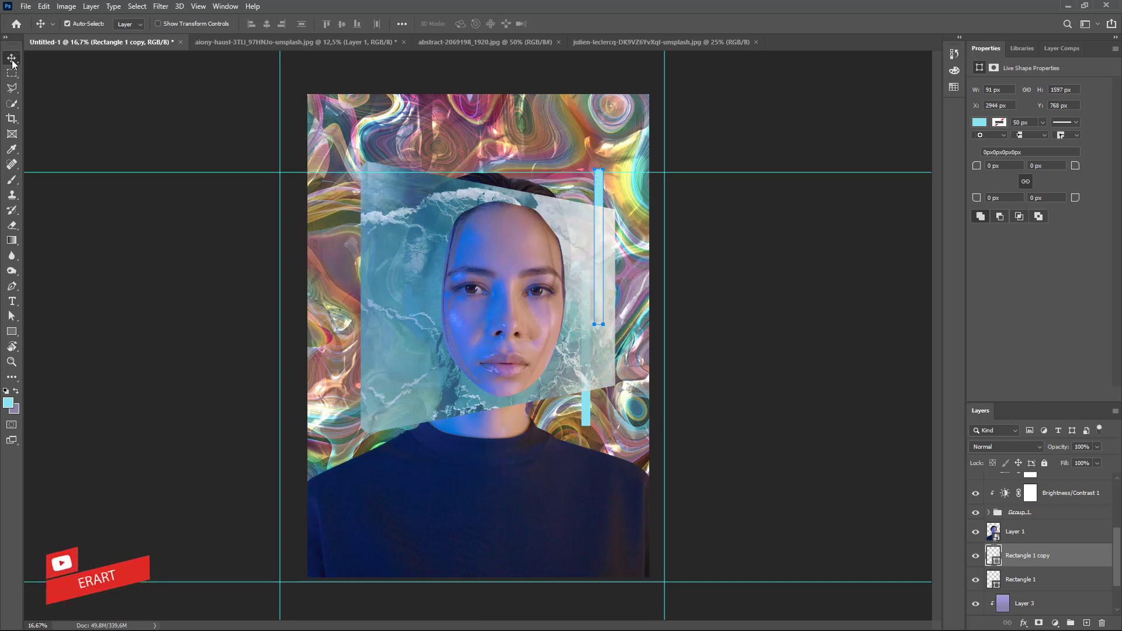
# - Recolour the upper thin bar (Rectangle 1 copy) to pink #f18bcc, keeping the lower bar cyan
pyautogui.click(133, 333)
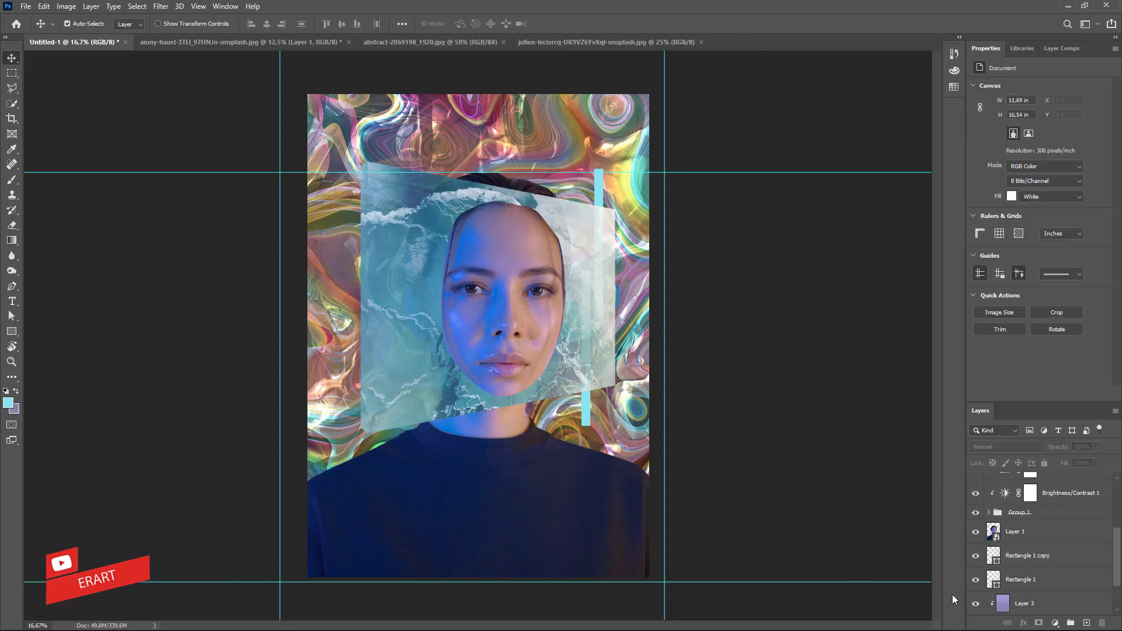
pyautogui.scroll(-2, 1011, 562)
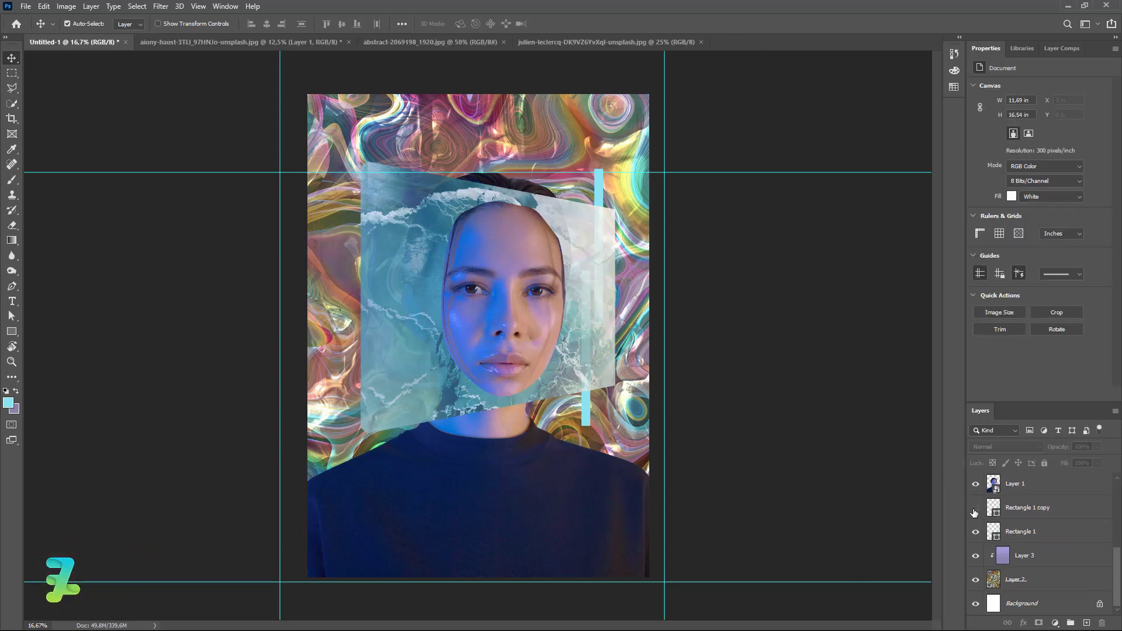
pyautogui.doubleClick(993, 507)
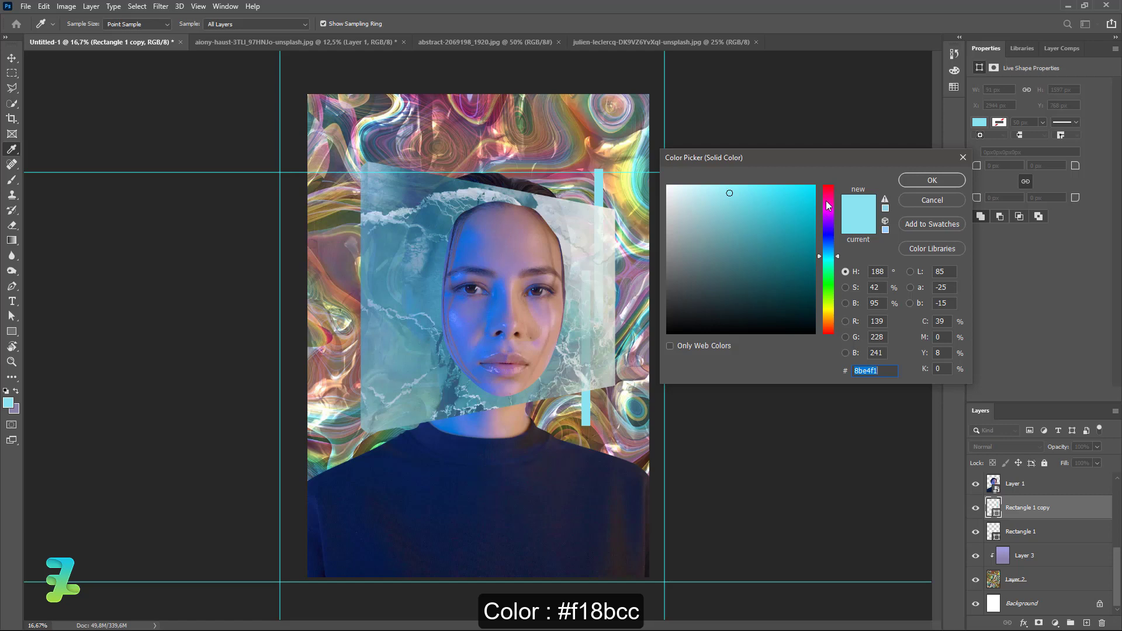
pyautogui.write('f18bcc')
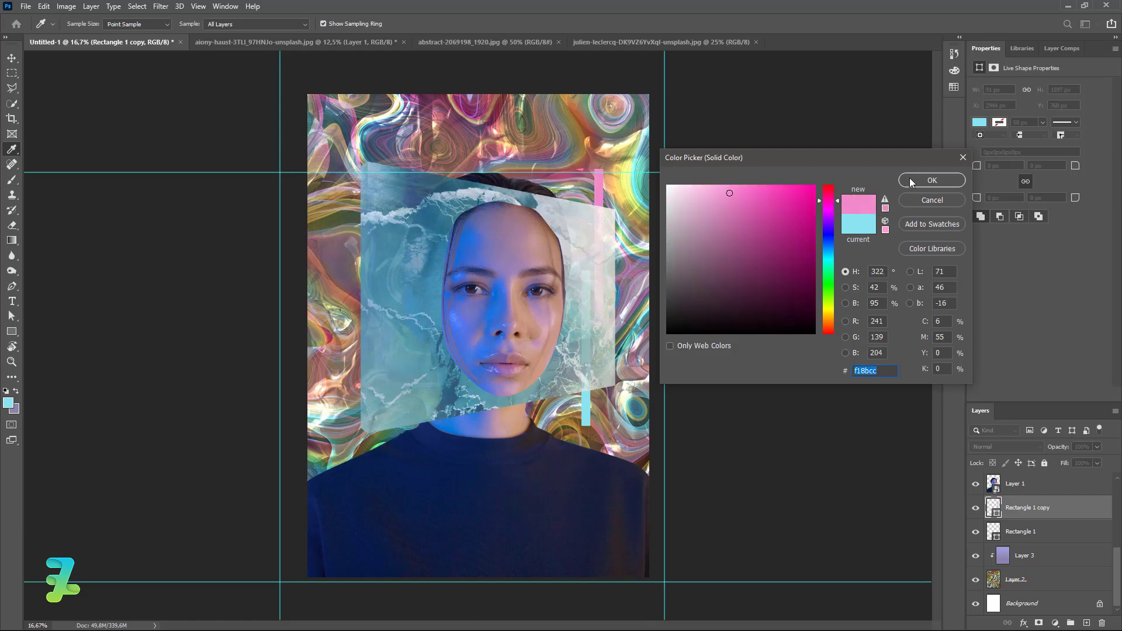
pyautogui.click(932, 180)
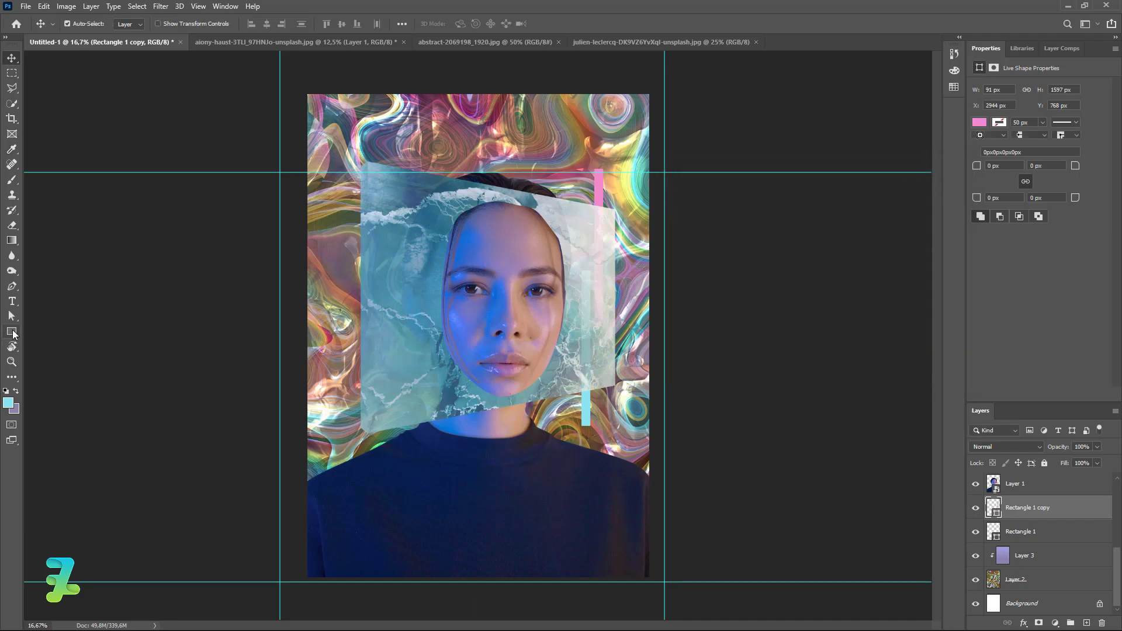
pyautogui.click(12, 331)
# - Draw a small light-cyan circle near the poster's top-left on a new layer
pyautogui.click(38, 354)
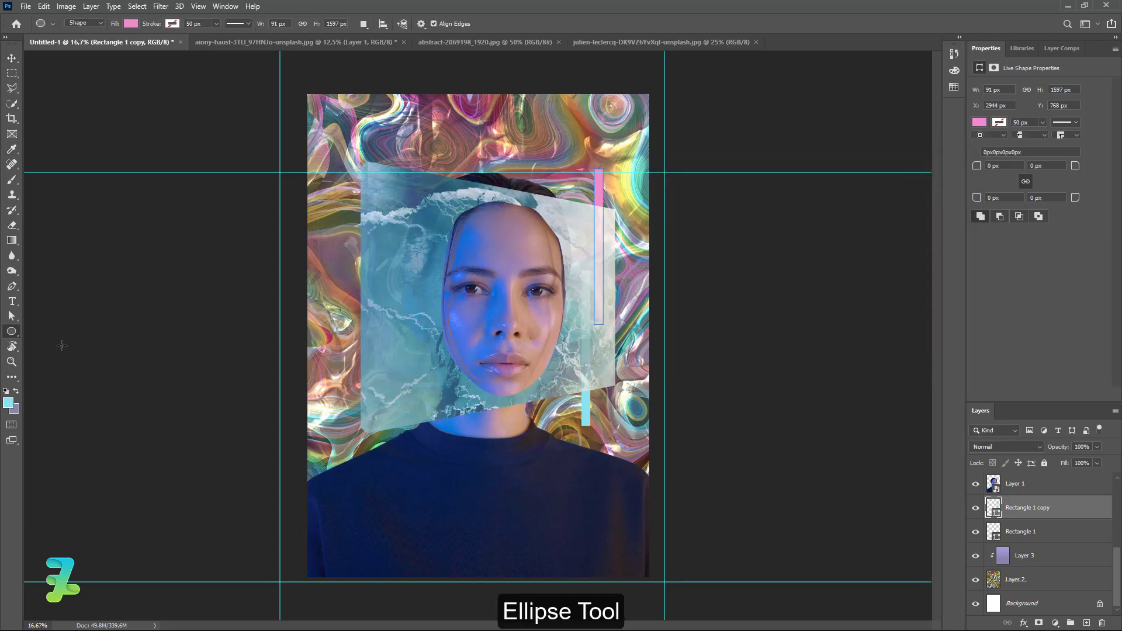
pyautogui.click(1087, 621)
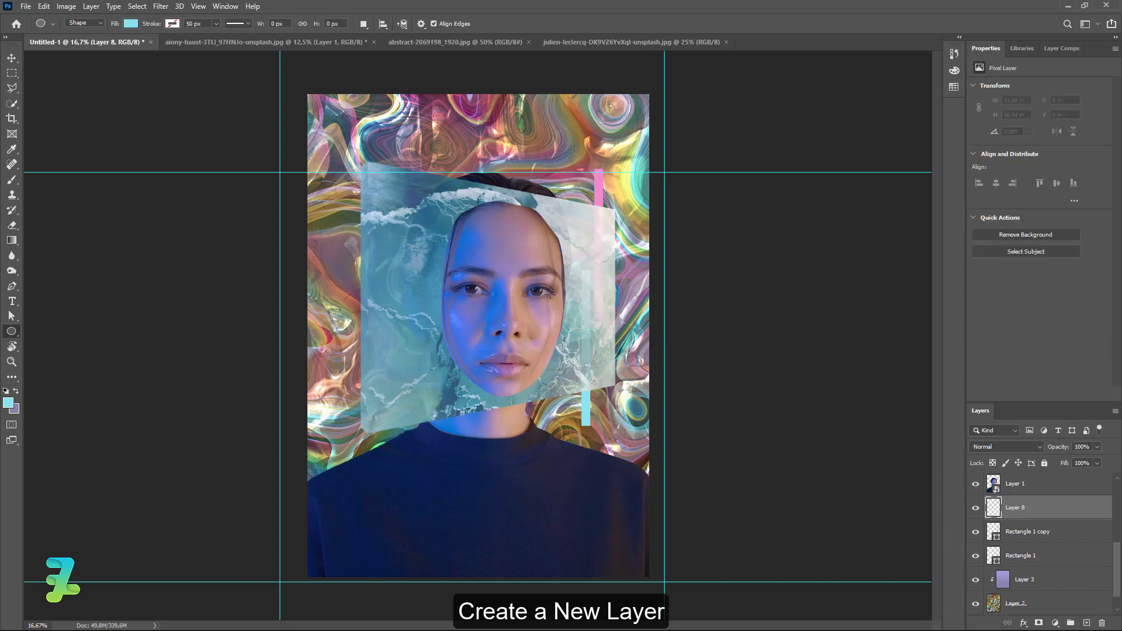
pyautogui.click(129, 23)
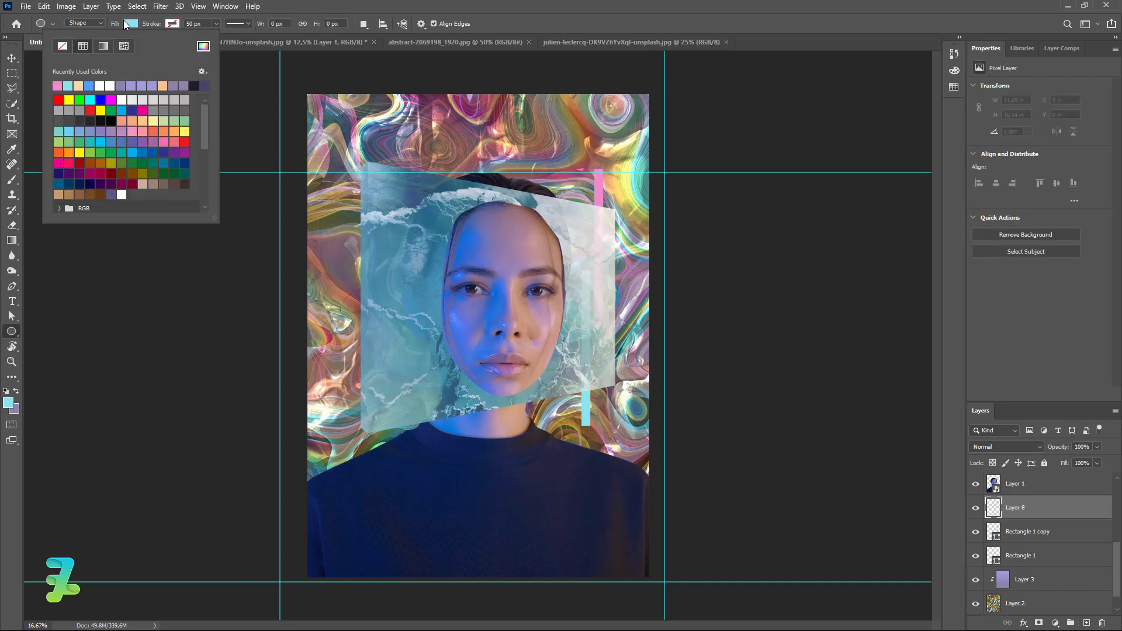
pyautogui.click(203, 46)
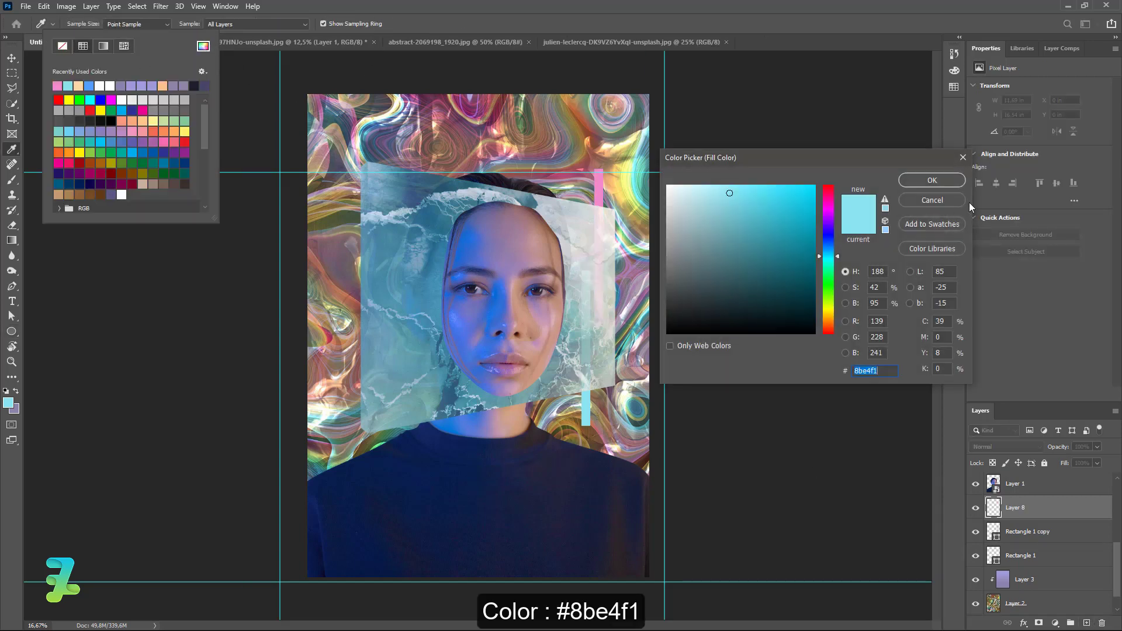
pyautogui.click(932, 181)
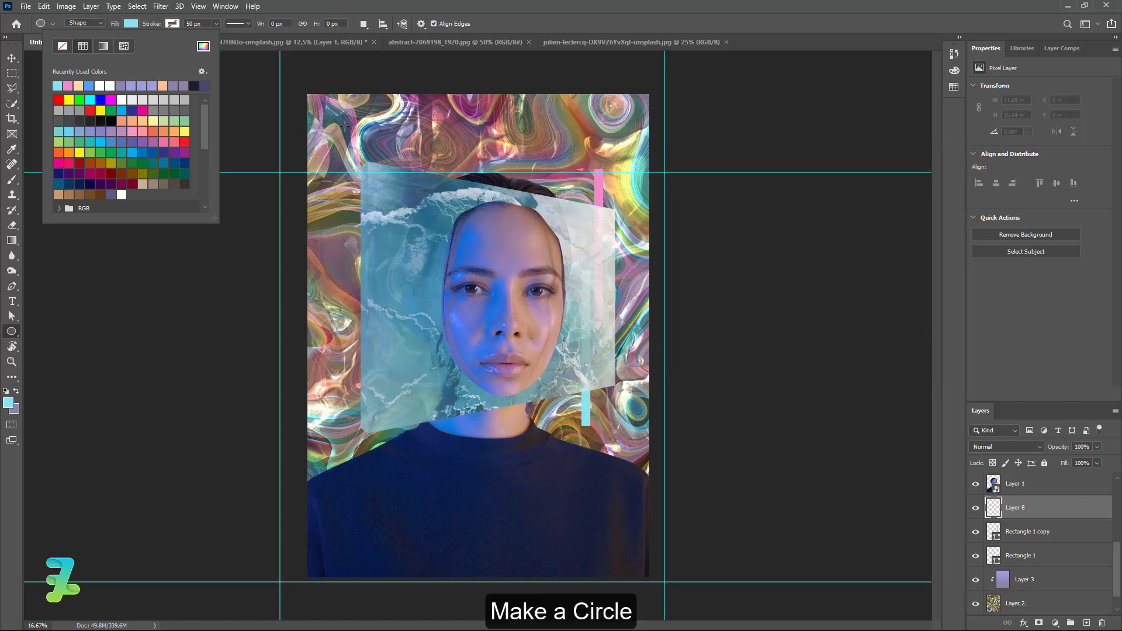
pyautogui.moveTo(341, 123); pyautogui.dragTo(366, 147)
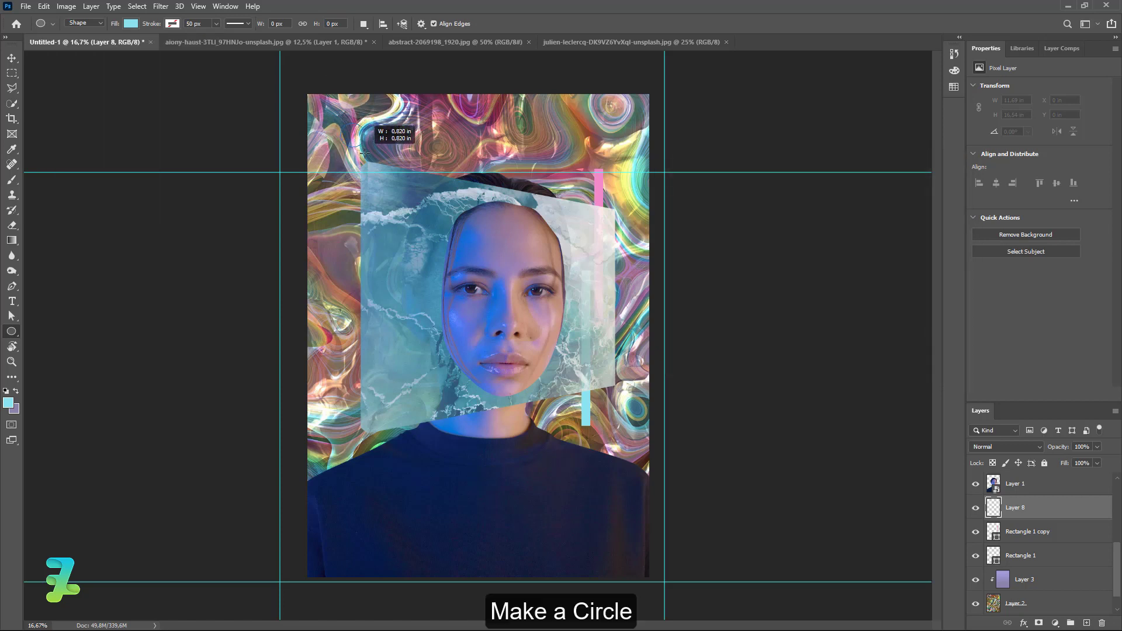
# - Duplicate the circle right beside the original and fill the copy with the bar's pink
pyautogui.click(13, 59)
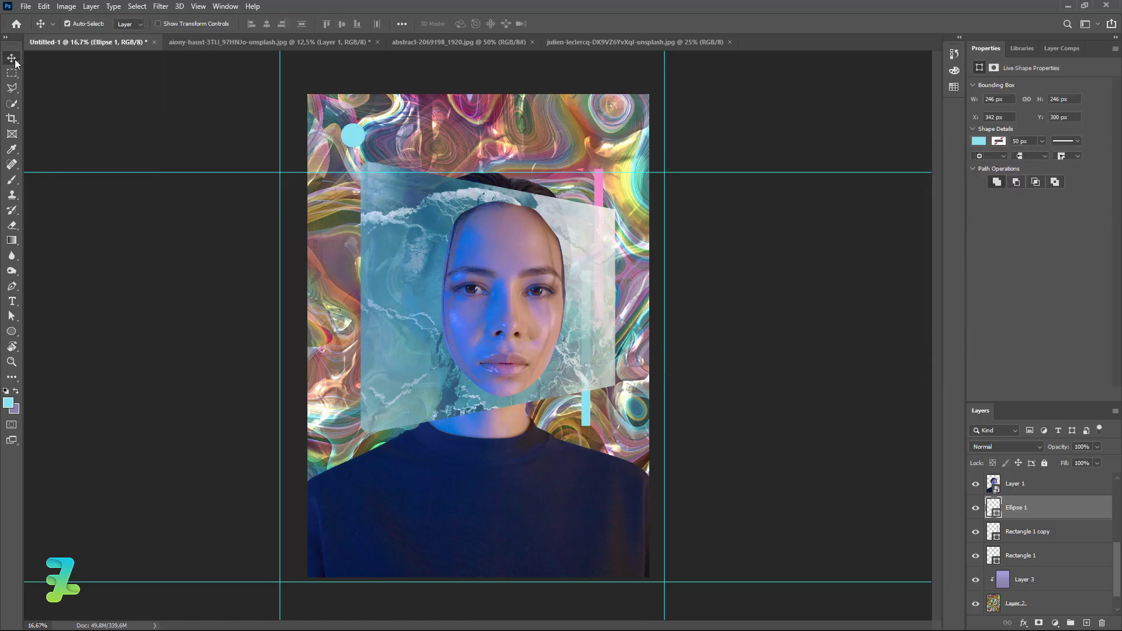
pyautogui.hotkey('ctrl', 'j')
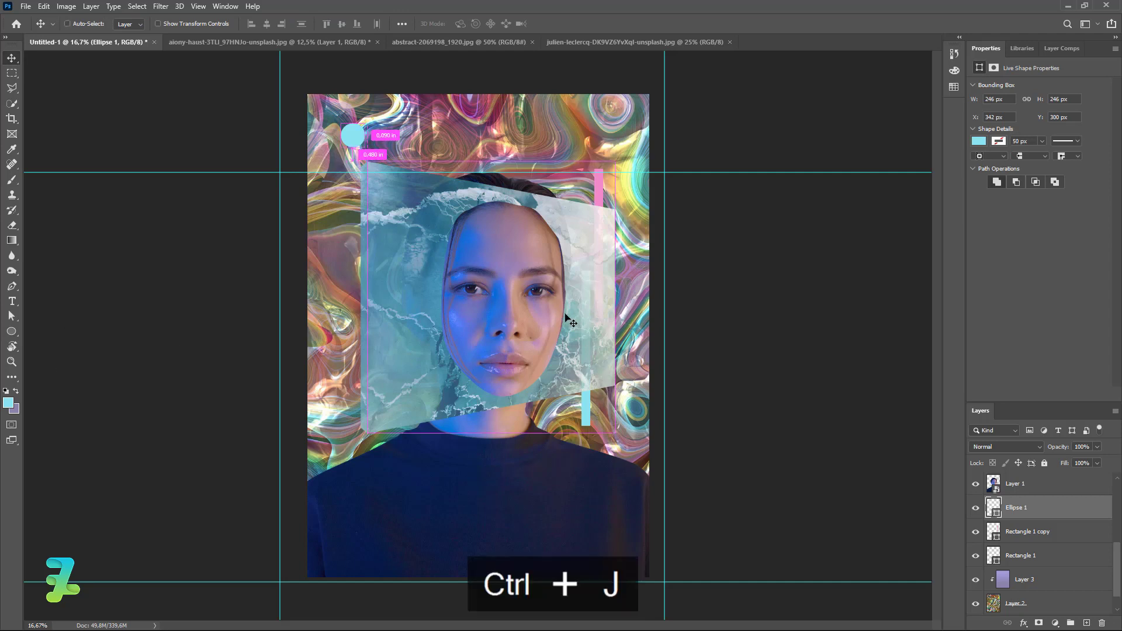
pyautogui.moveTo(353, 135); pyautogui.dragTo(376, 136)
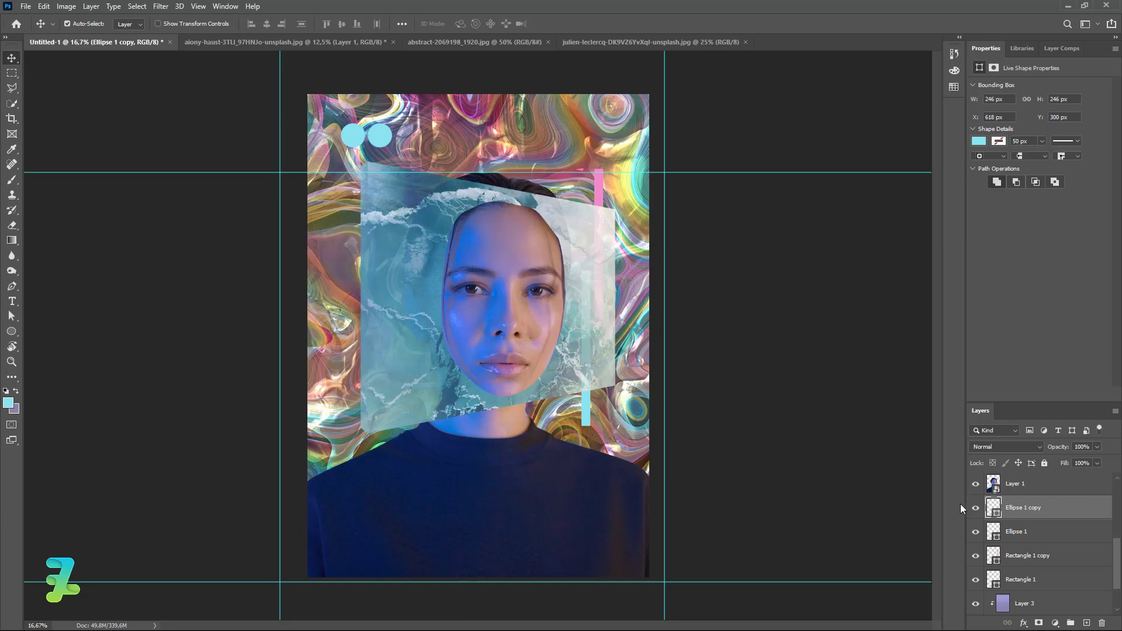
pyautogui.doubleClick(997, 507)
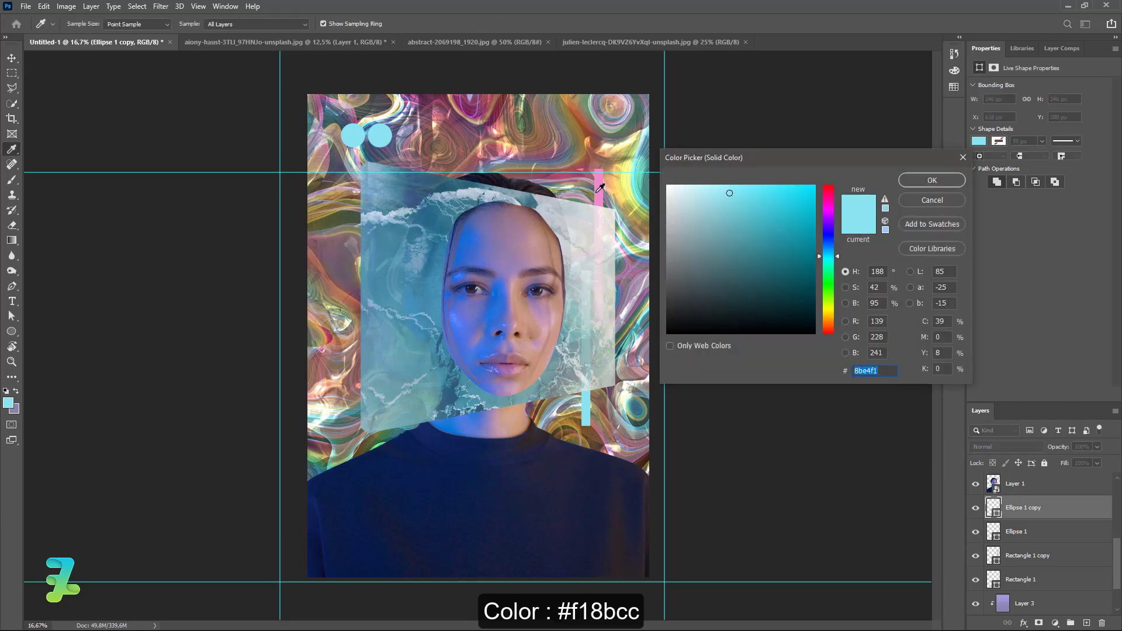
pyautogui.click(596, 191)
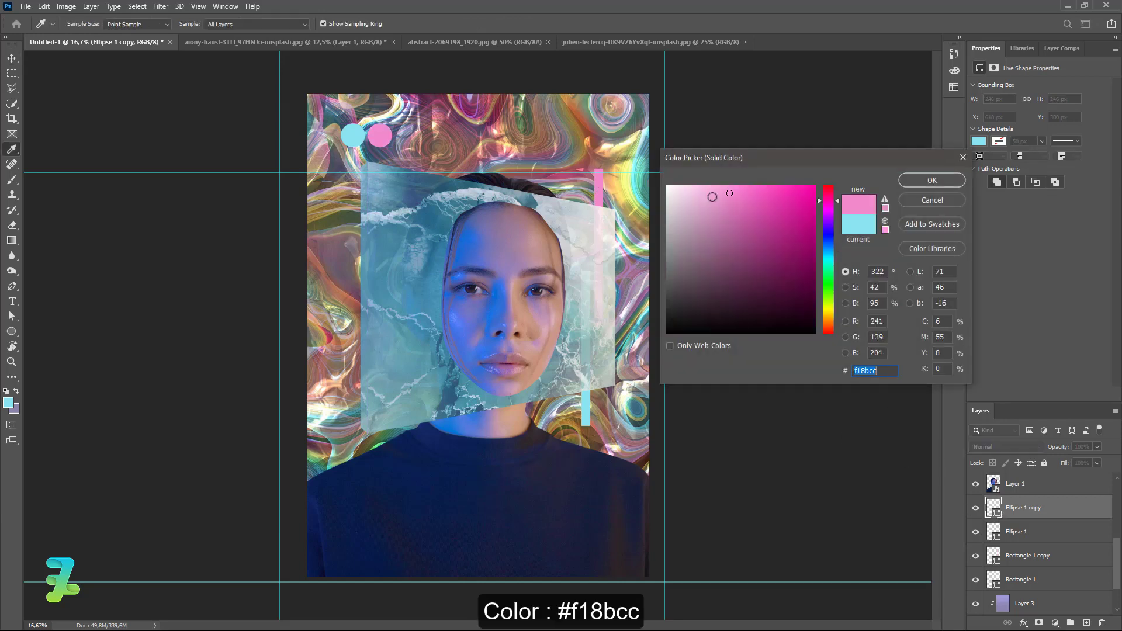
pyautogui.click(917, 183)
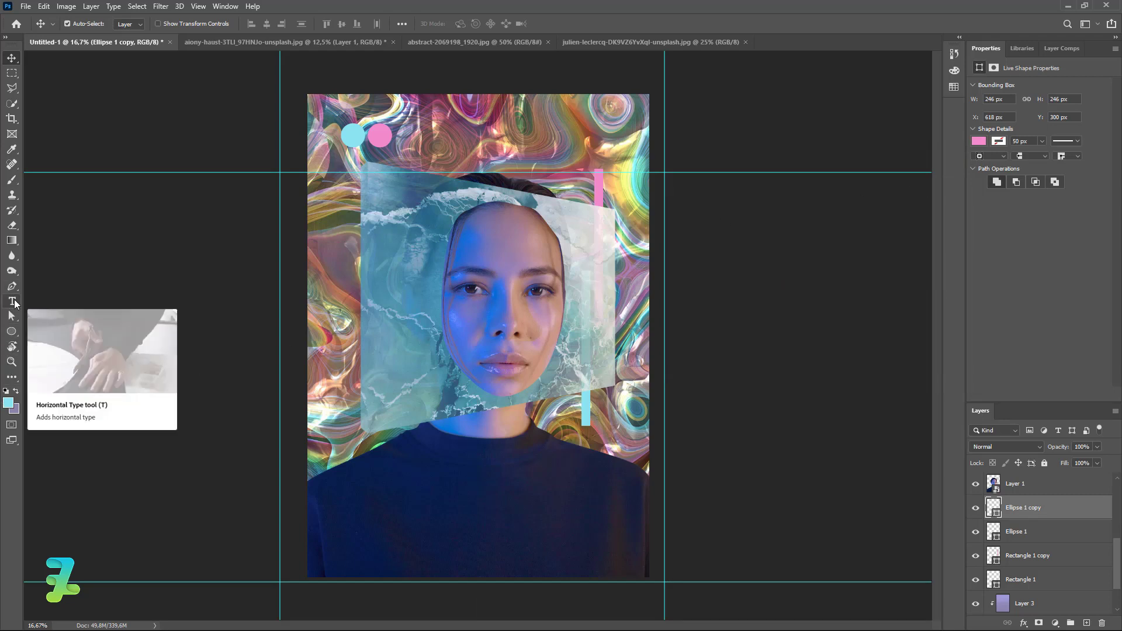
# - Add the title 'ABSTRACT POSTER' in Roboto Black 30 pt beside the two circles
pyautogui.click(13, 302)
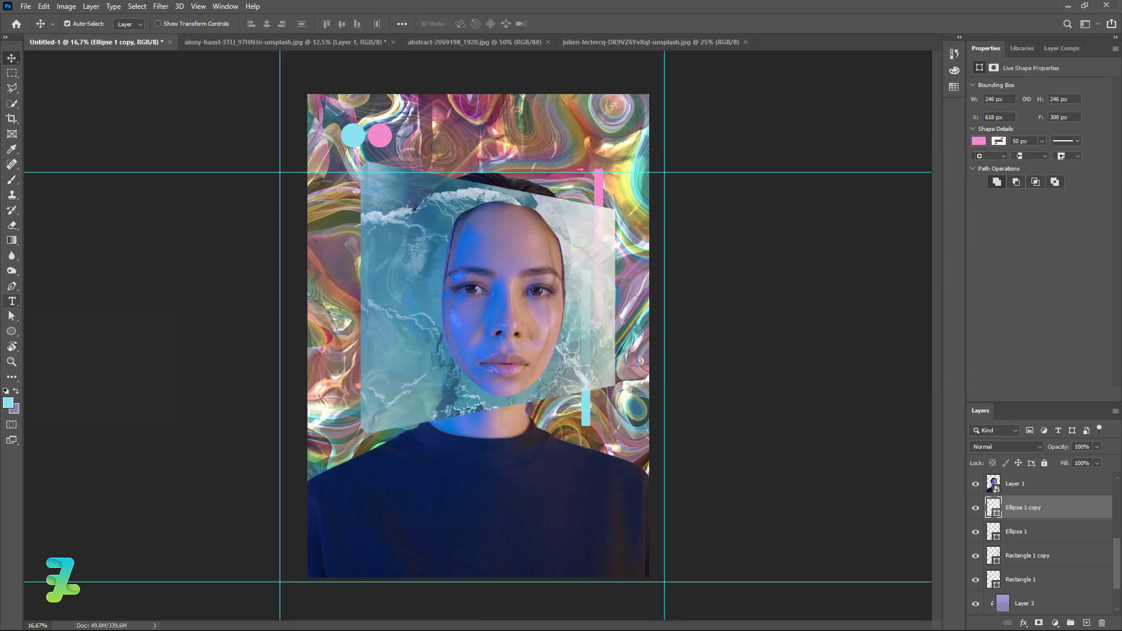
pyautogui.click(433, 137)
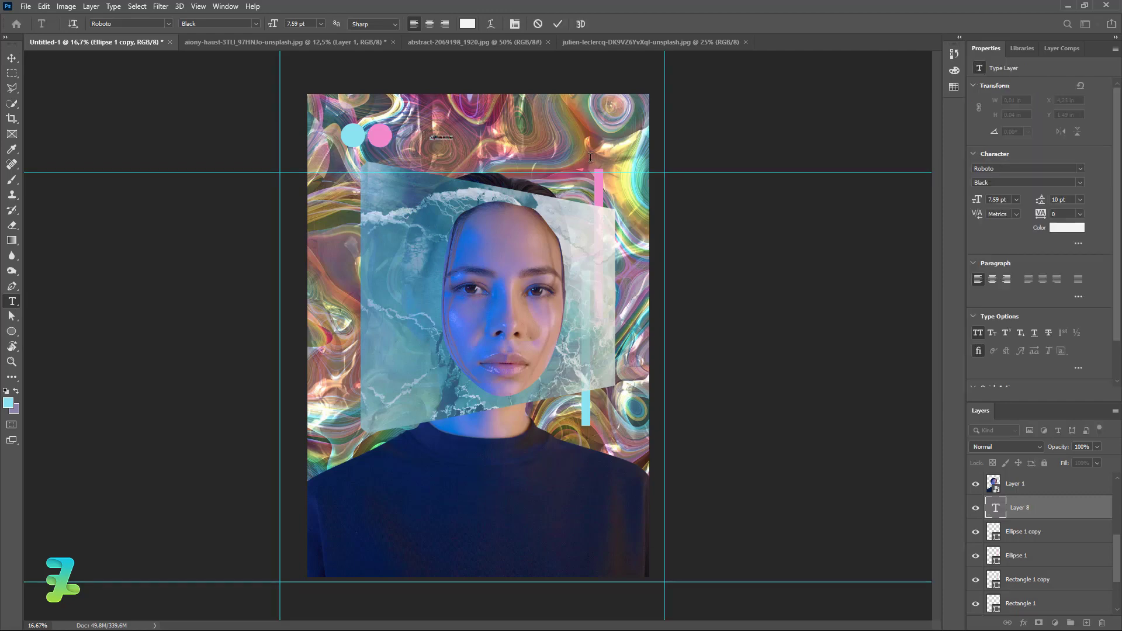
pyautogui.click(167, 23)
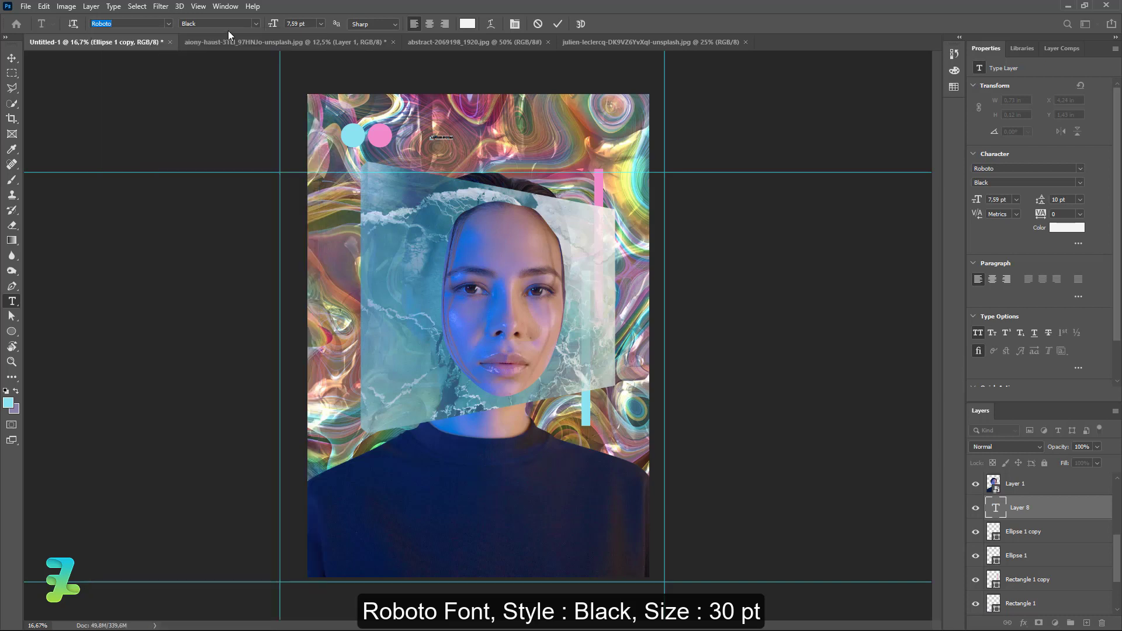
pyautogui.click(167, 55)
pyautogui.click(255, 24)
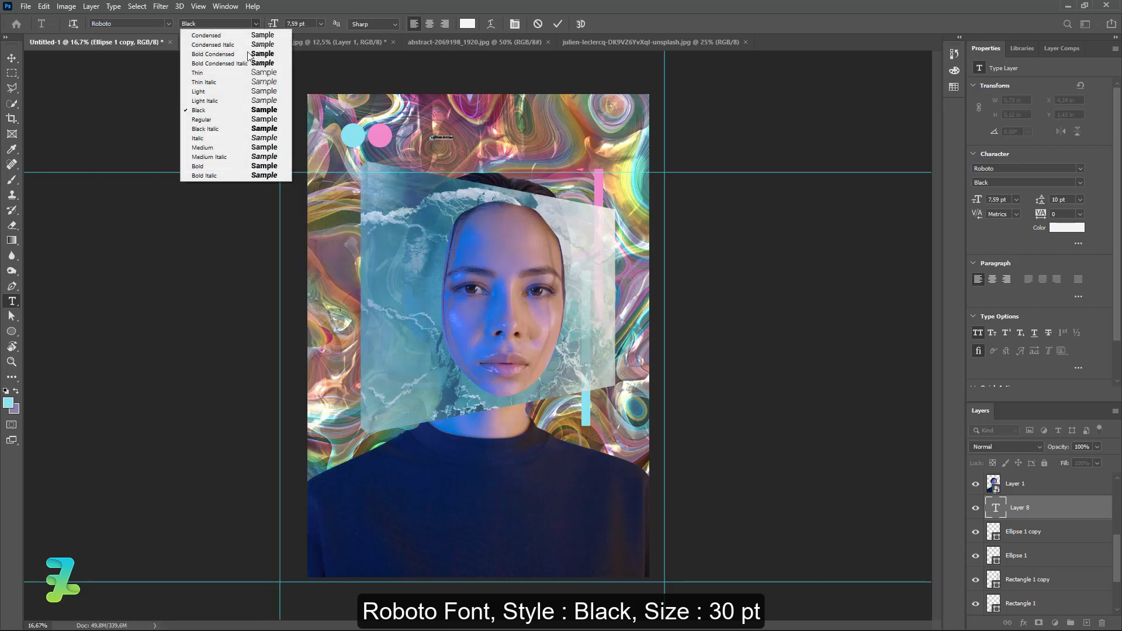
pyautogui.click(222, 111)
pyautogui.click(321, 23)
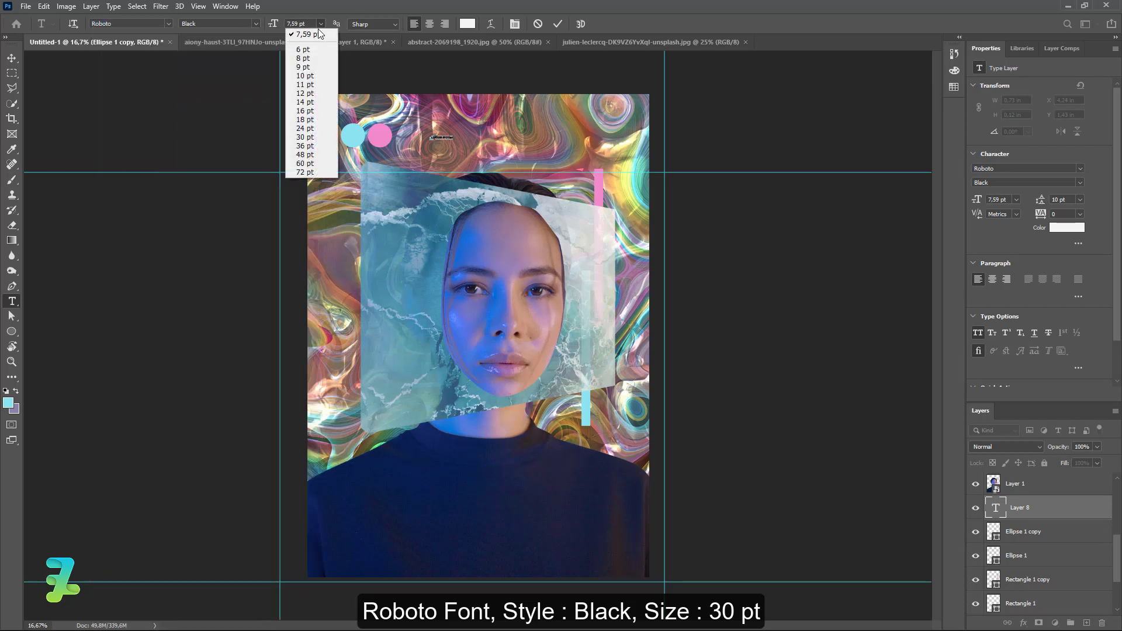
pyautogui.click(306, 137)
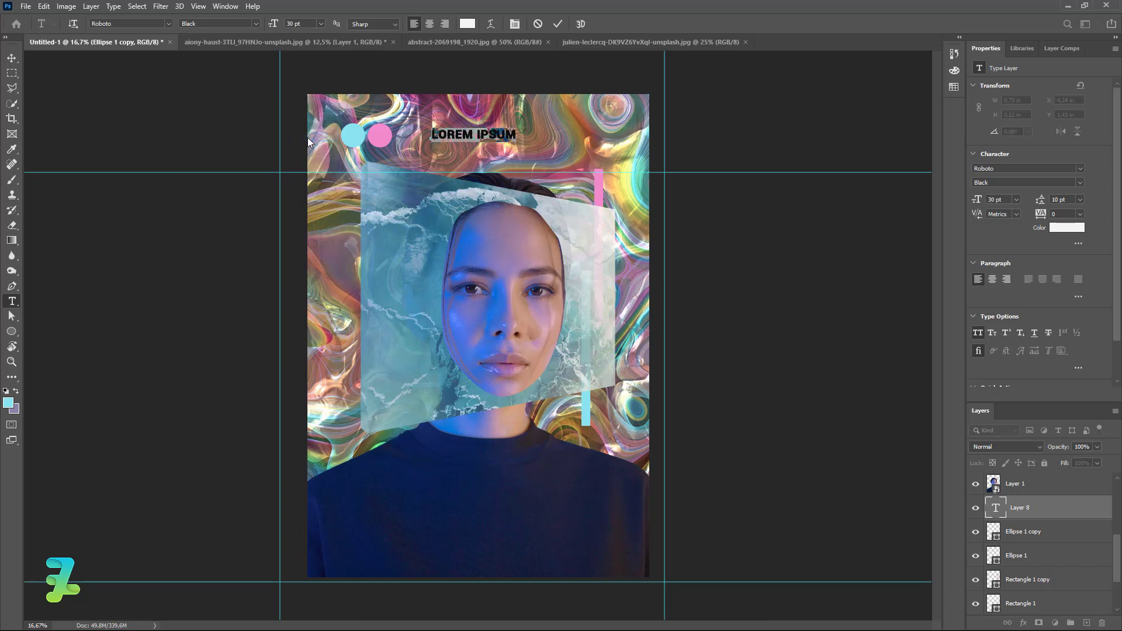
pyautogui.write('AB')
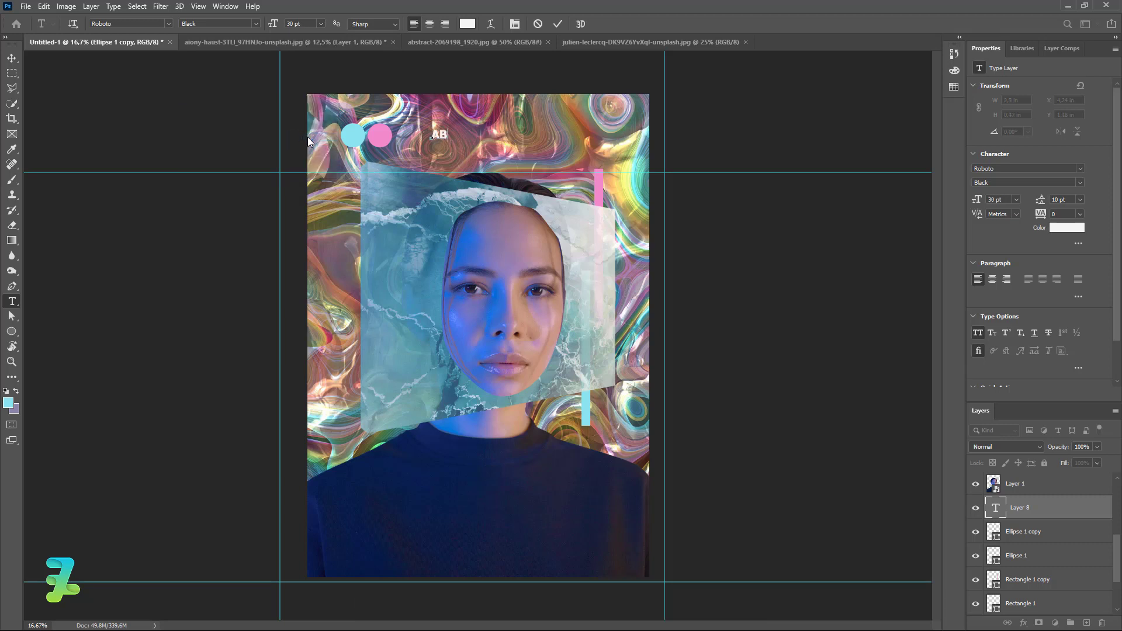
pyautogui.write('STRACT')
pyautogui.write(' POSTER')
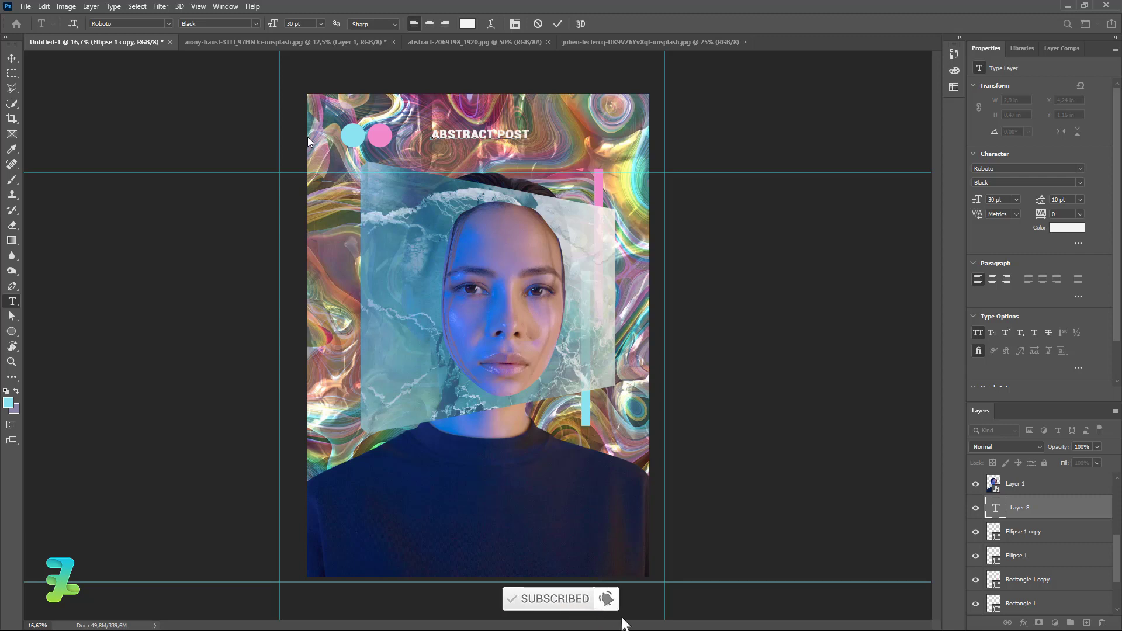
pyautogui.click(15, 56)
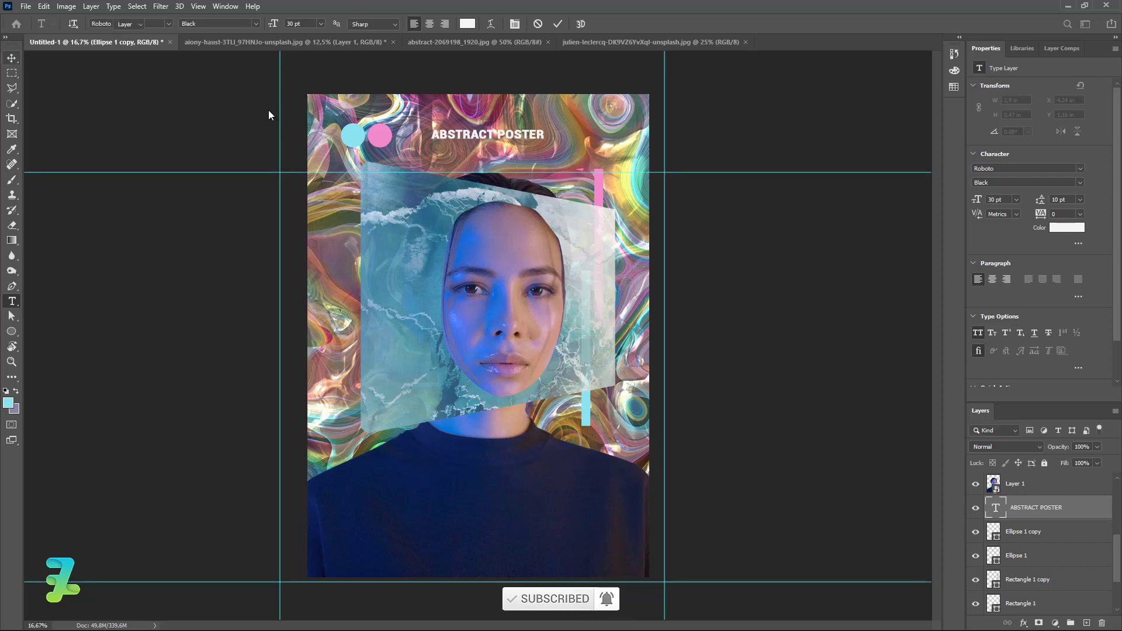
pyautogui.moveTo(501, 134); pyautogui.dragTo(474, 139)
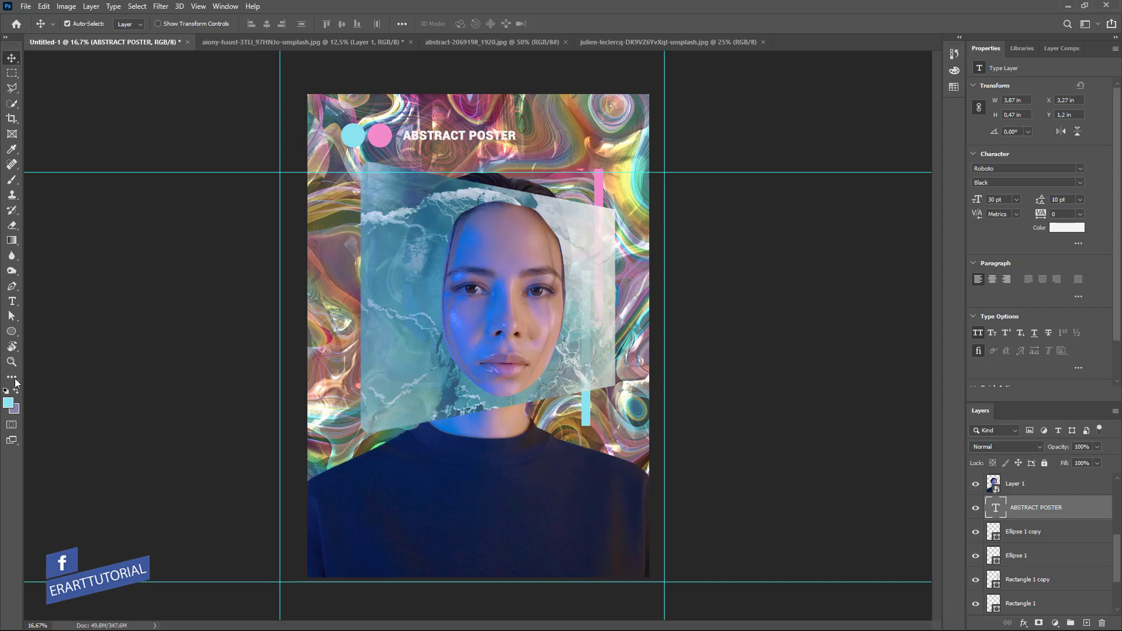
# - Set the foreground colour to white #ffffff and add an empty new layer
pyautogui.click(8, 402)
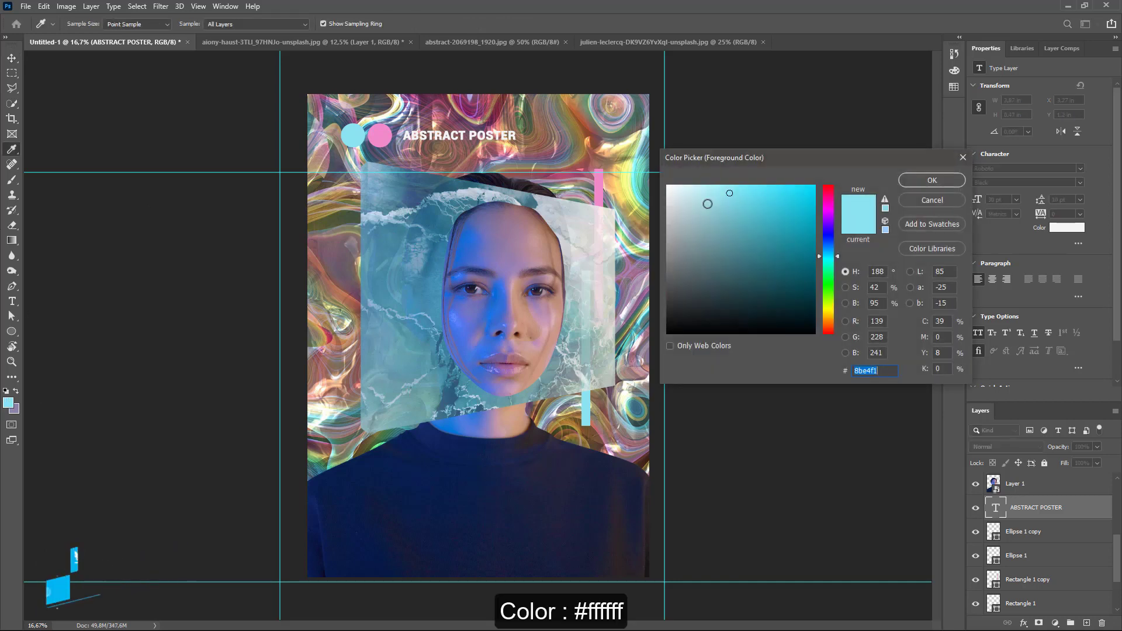
pyautogui.write('ffffff')
pyautogui.press('Return')
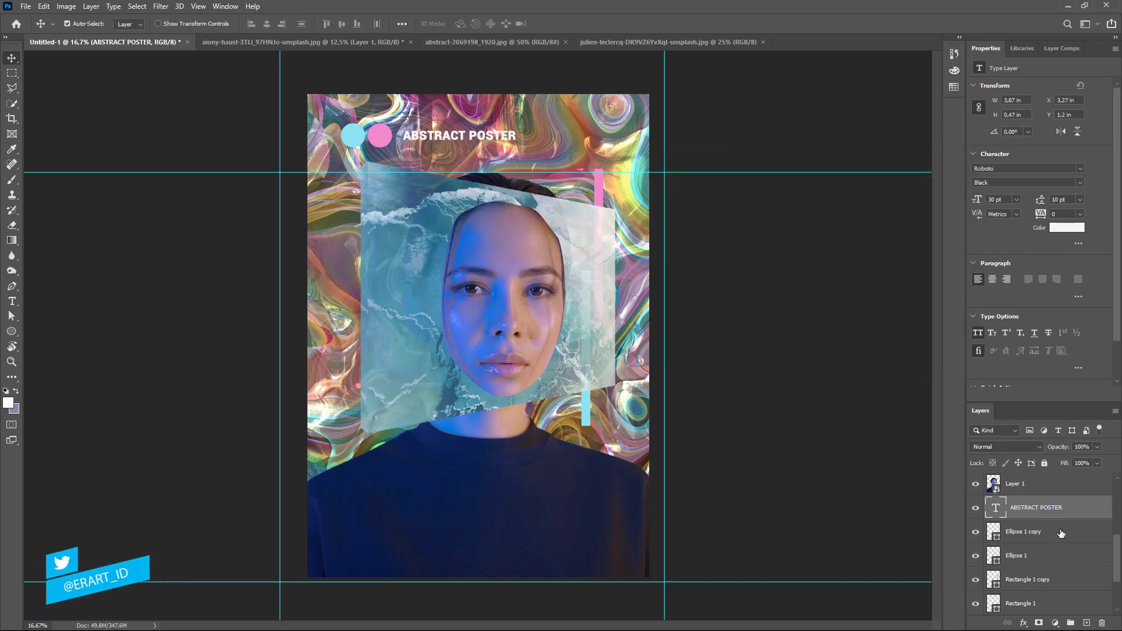
pyautogui.keyDown('ctrl'); pyautogui.click(1086, 623); pyautogui.keyUp('ctrl')
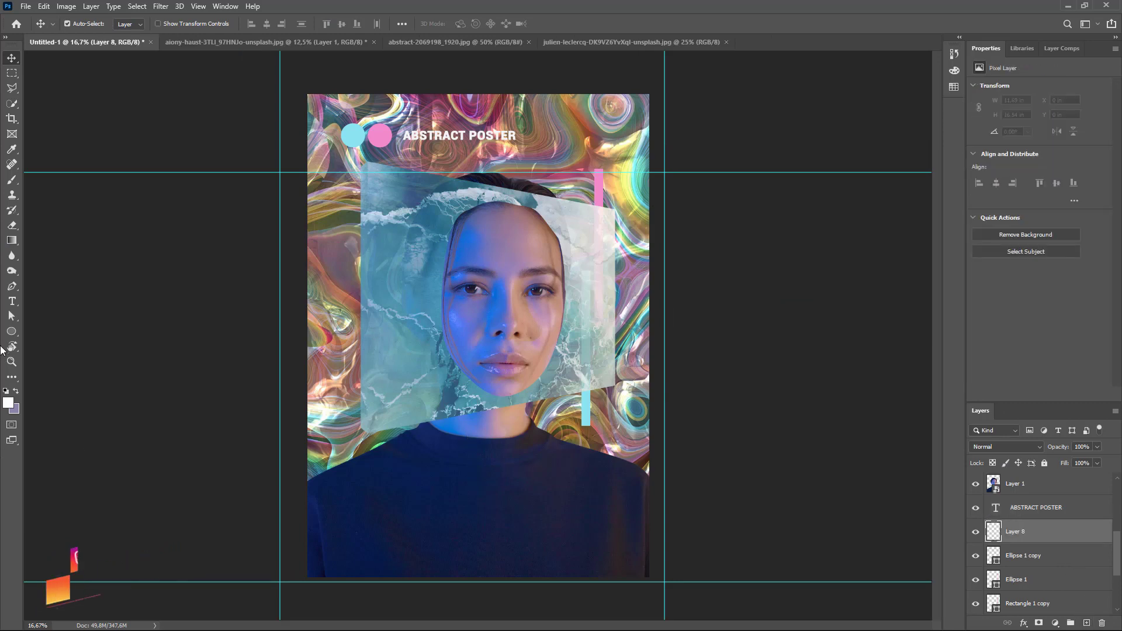
# - Draw a thin white rectangle line (1009 × 7 px) right of the title, level with it
pyautogui.rightClick(11, 331)
pyautogui.click(27, 330)
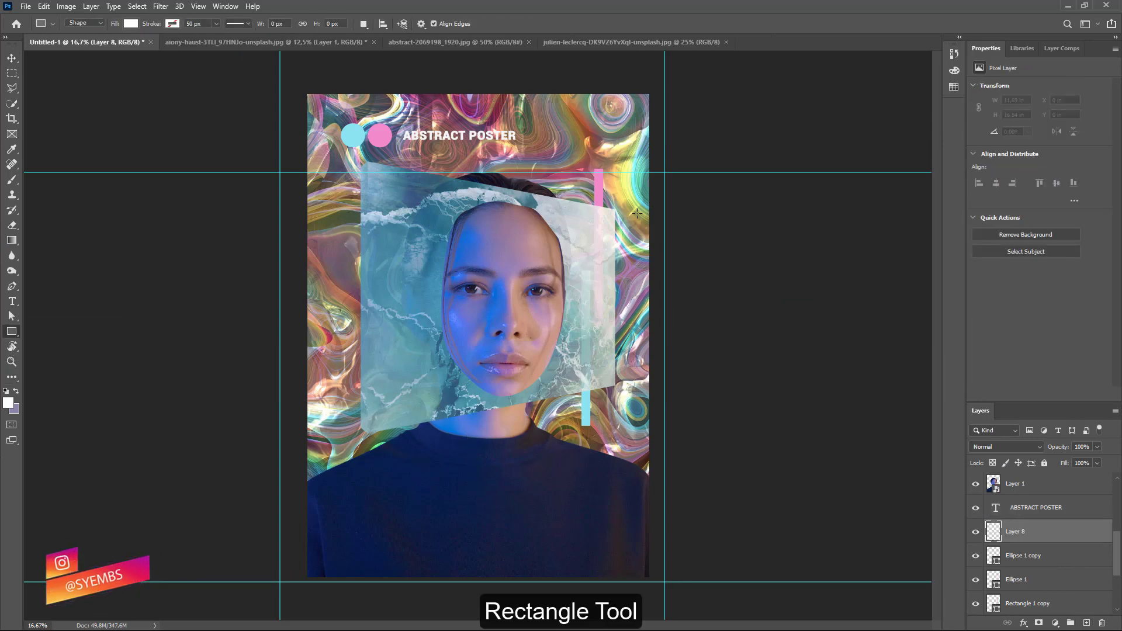
pyautogui.moveTo(524, 133); pyautogui.dragTo(629, 136)
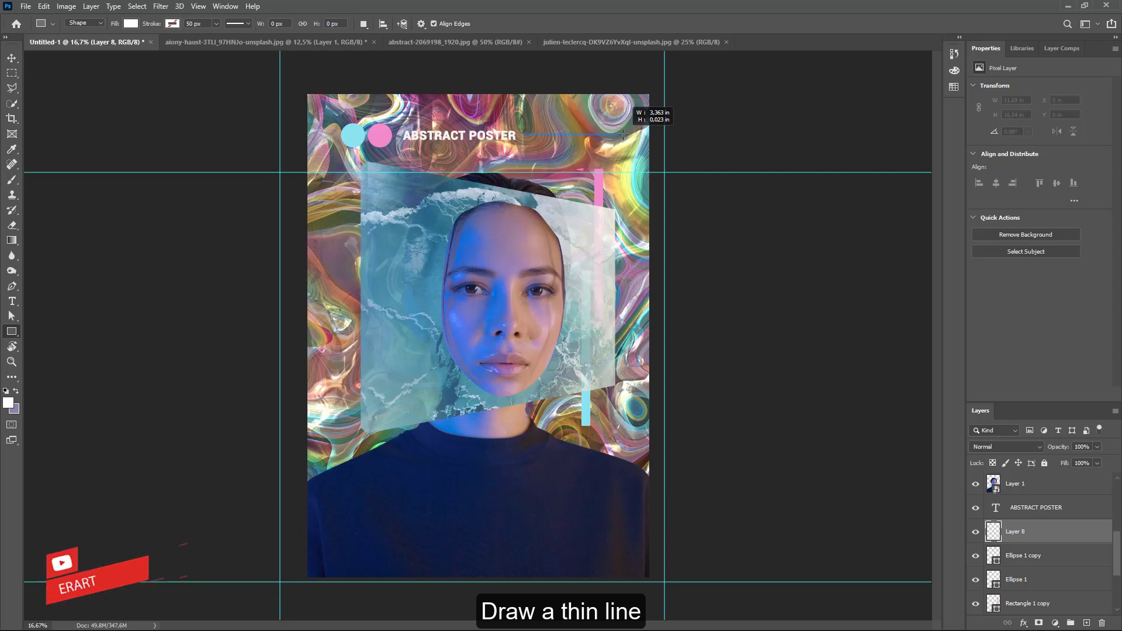
pyautogui.moveTo(630, 137); pyautogui.dragTo(623, 135)
pyautogui.click(12, 58)
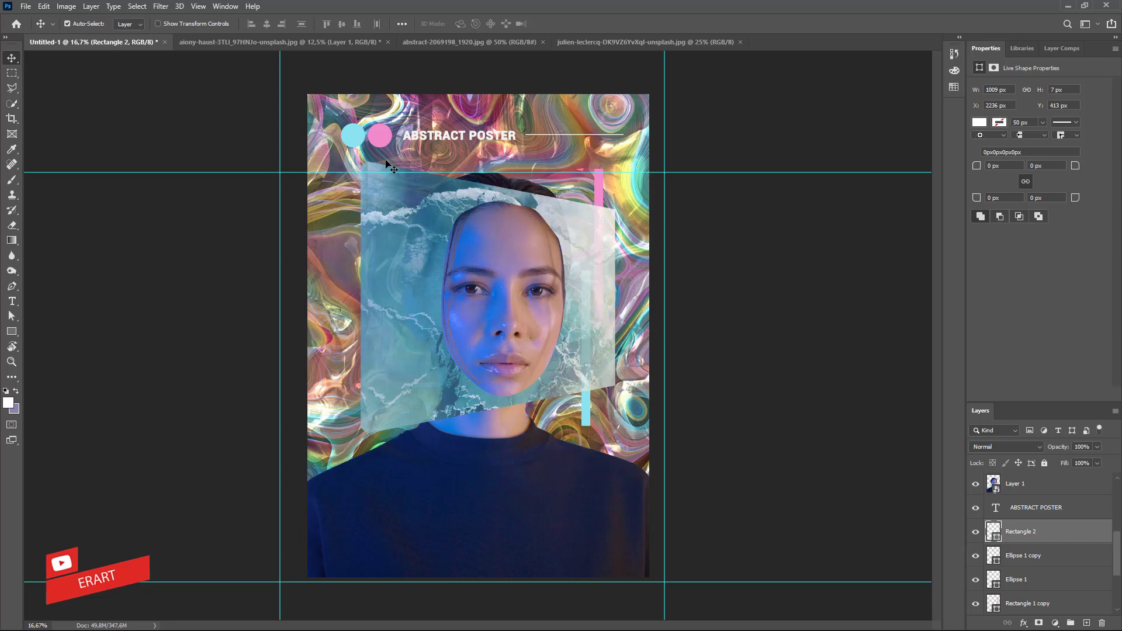
pyautogui.hotkey('shift', 'Left')
pyautogui.hotkey('shift', 'Left')
pyautogui.hotkey('shift', 'Left')
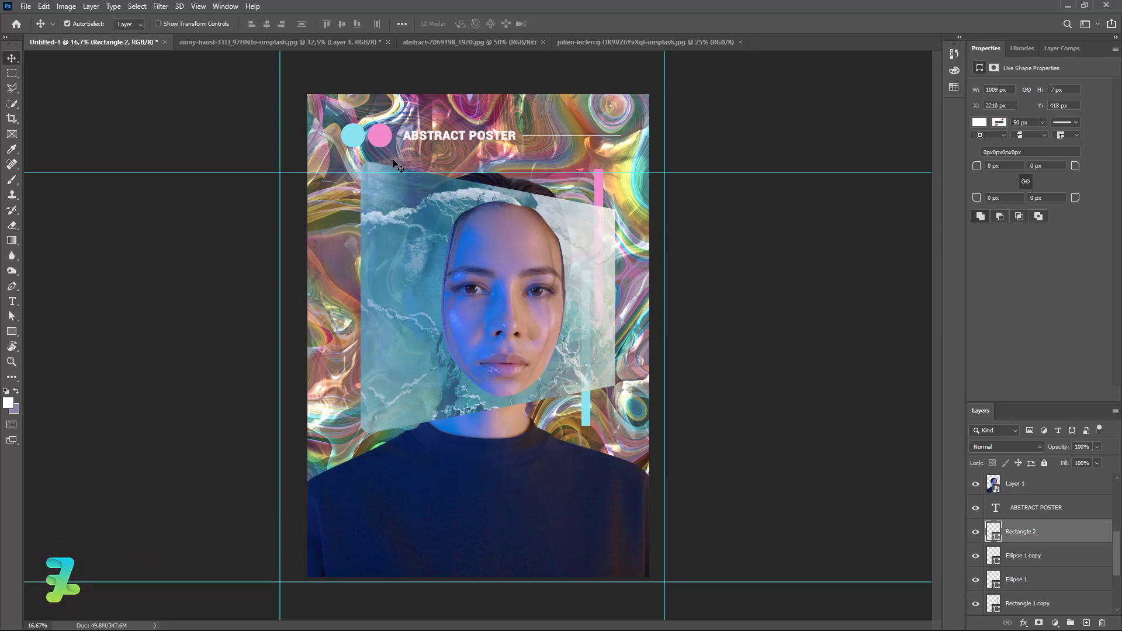
# - Add a white 60 pt letter H at the ice panel's left edge and duplicate it
pyautogui.click(12, 301)
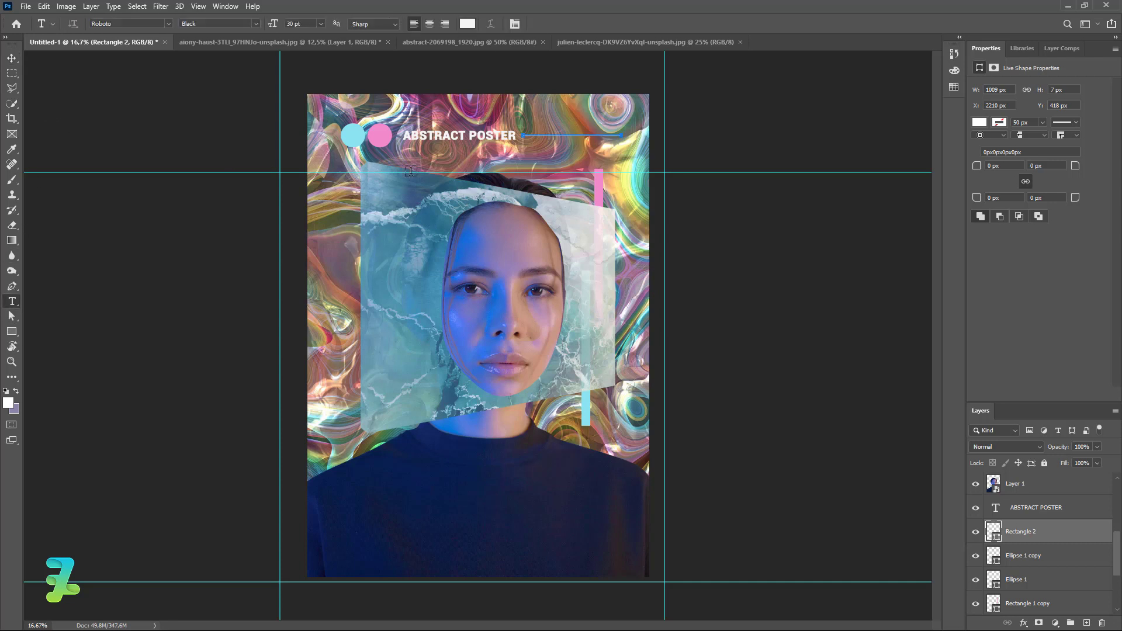
pyautogui.click(323, 327)
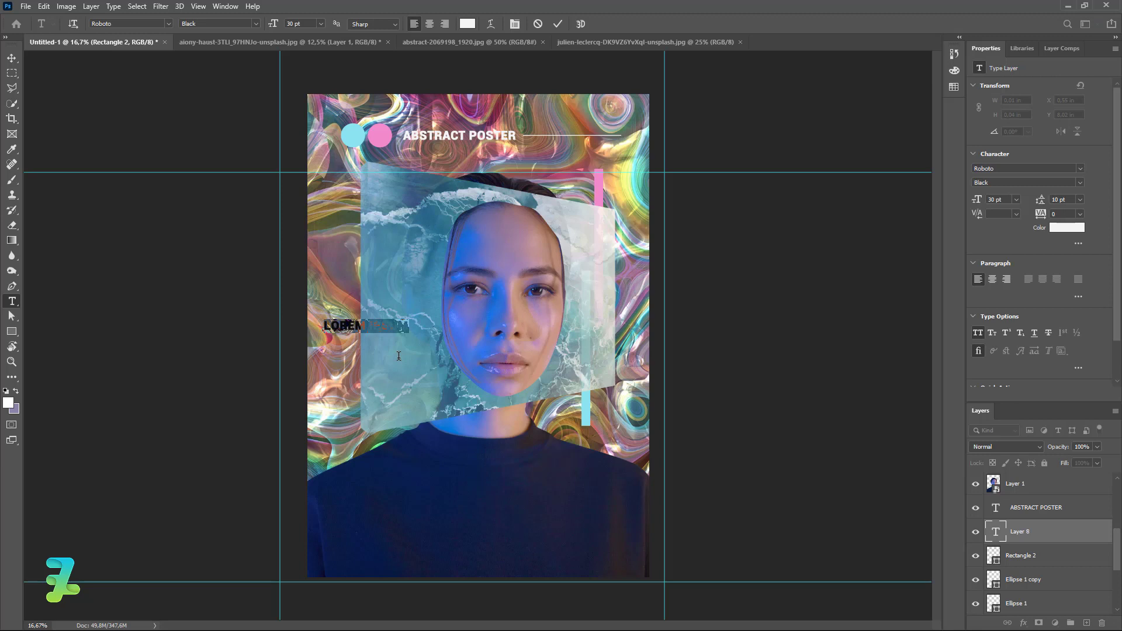
pyautogui.write('H')
pyautogui.hotkey('ctrl', 'a')
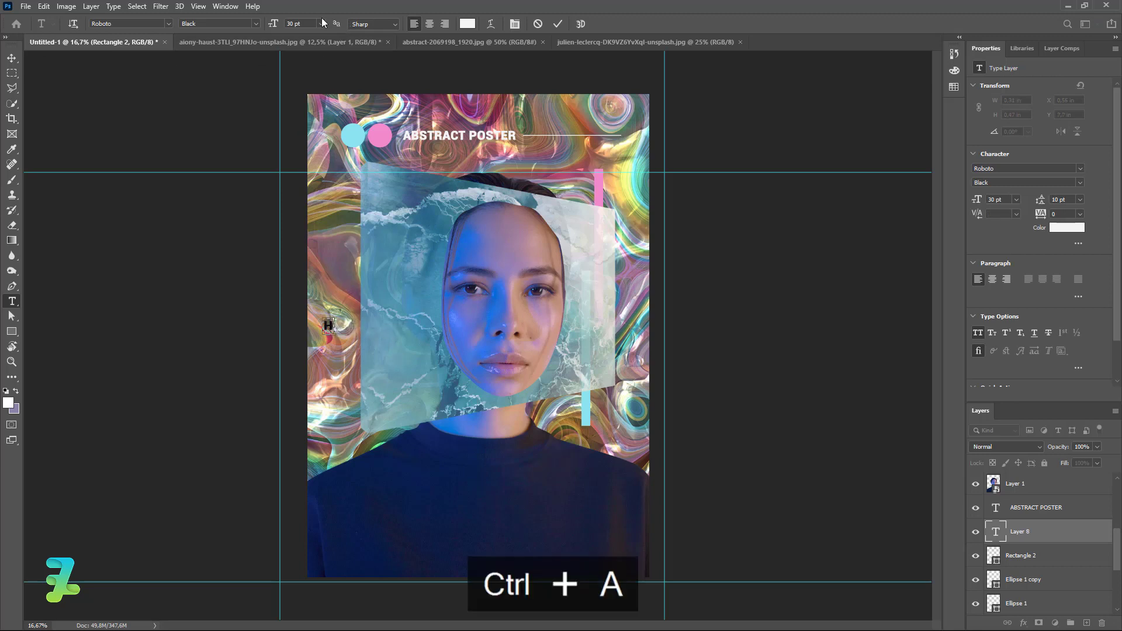
pyautogui.click(320, 24)
pyautogui.click(304, 163)
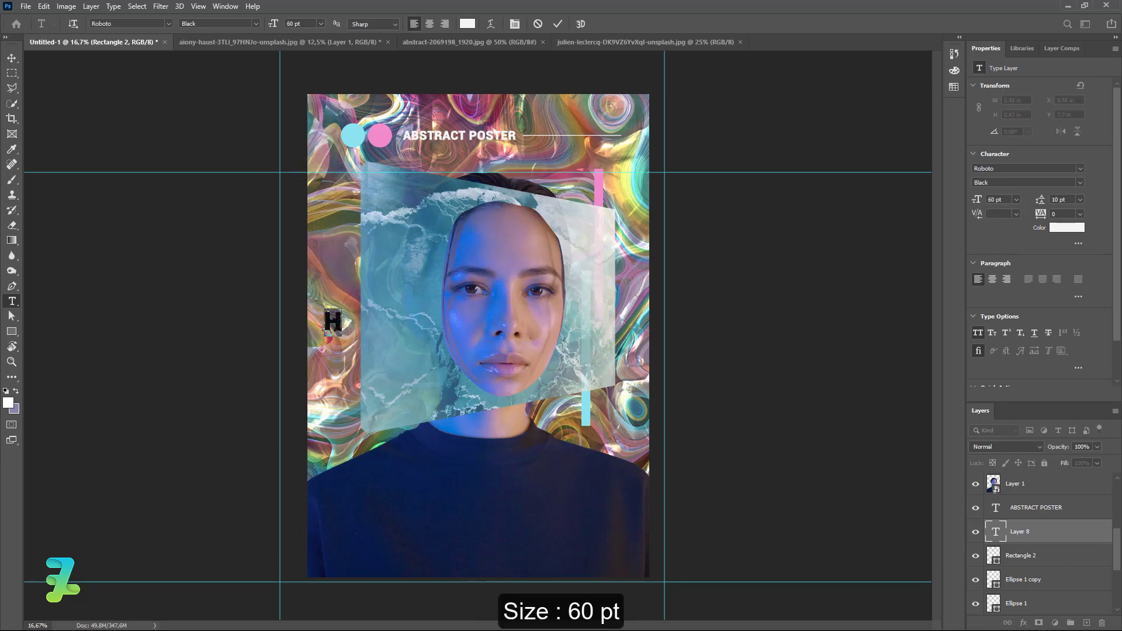
pyautogui.click(11, 57)
pyautogui.moveTo(332, 323)
pyautogui.mouseDown()
pyautogui.moveTo(362, 339)
pyautogui.moveTo(548, 182)
pyautogui.mouseUp()
pyautogui.hotkey('ctrl', 'j')
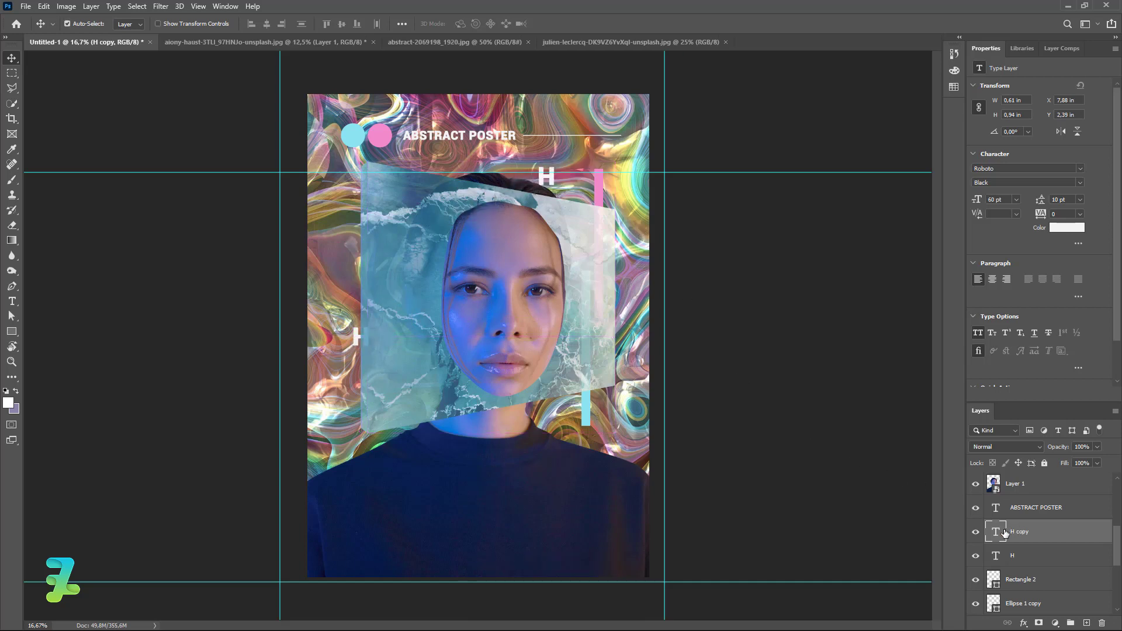
# - Rewrite the H copy as a light-blue #8be4f1 letter B
pyautogui.doubleClick(1005, 533)
pyautogui.write('B')
pyautogui.hotkey('ctrl', 'a')
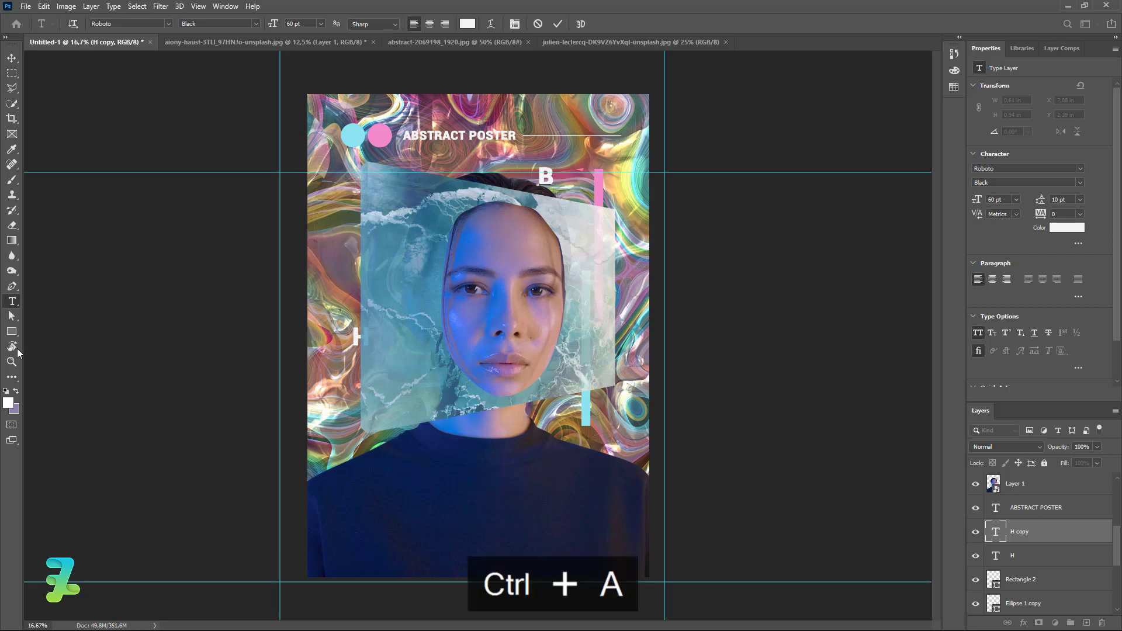
pyautogui.click(8, 403)
pyautogui.write('8be4f1')
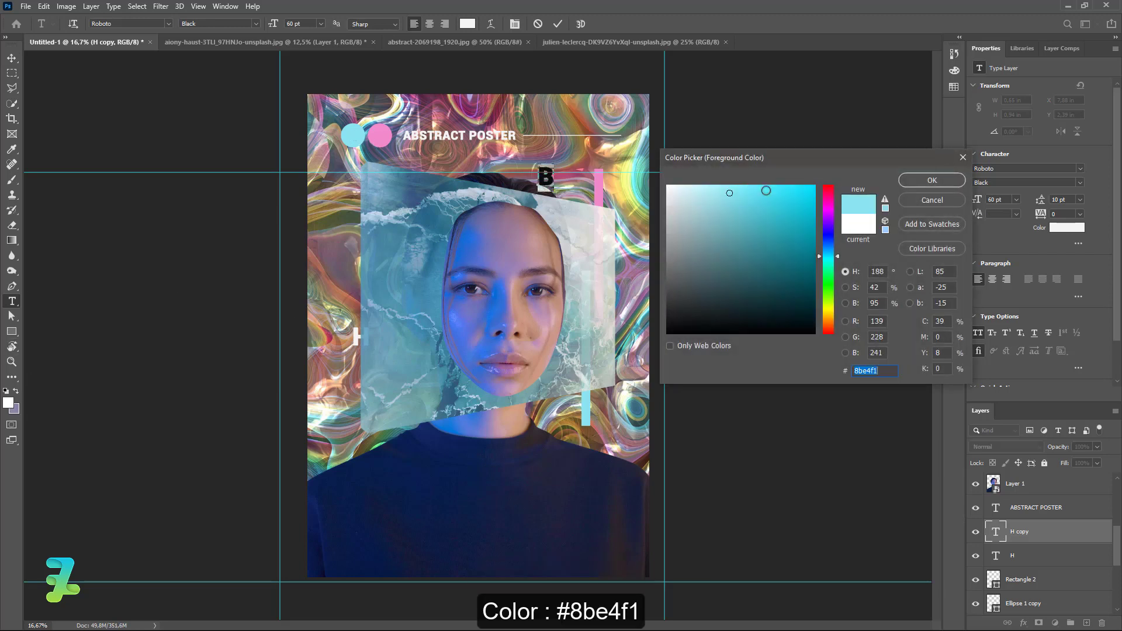
pyautogui.click(898, 180)
pyautogui.click(12, 58)
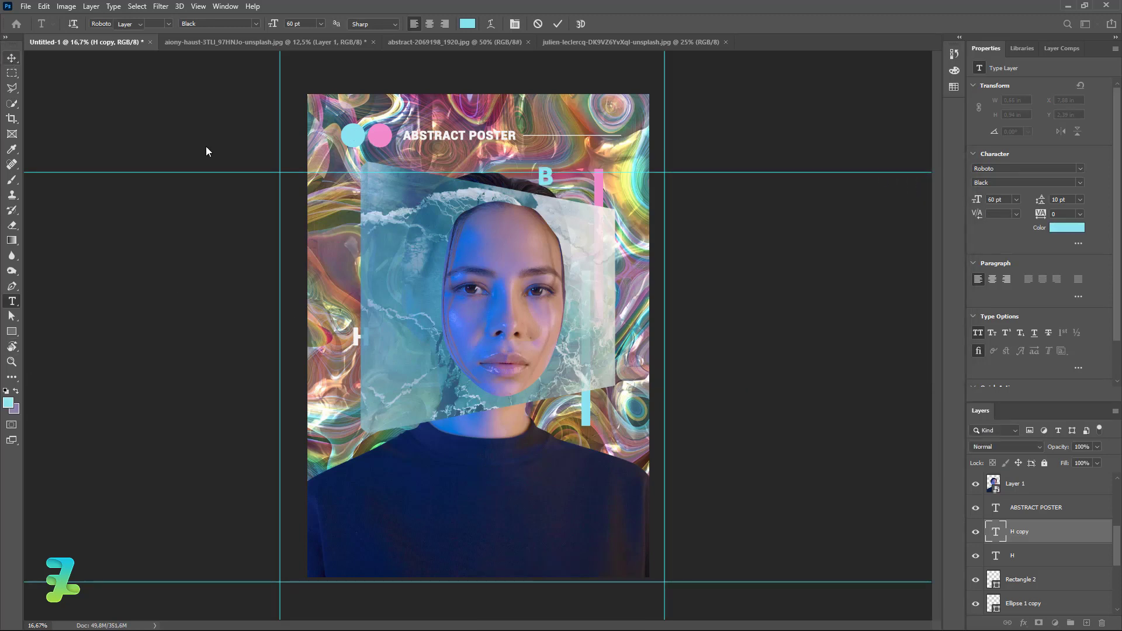
# - Duplicate the B, move it to the panel's lower right, and make it a pink #f18bcc S
pyautogui.hotkey('ctrl', 'j')
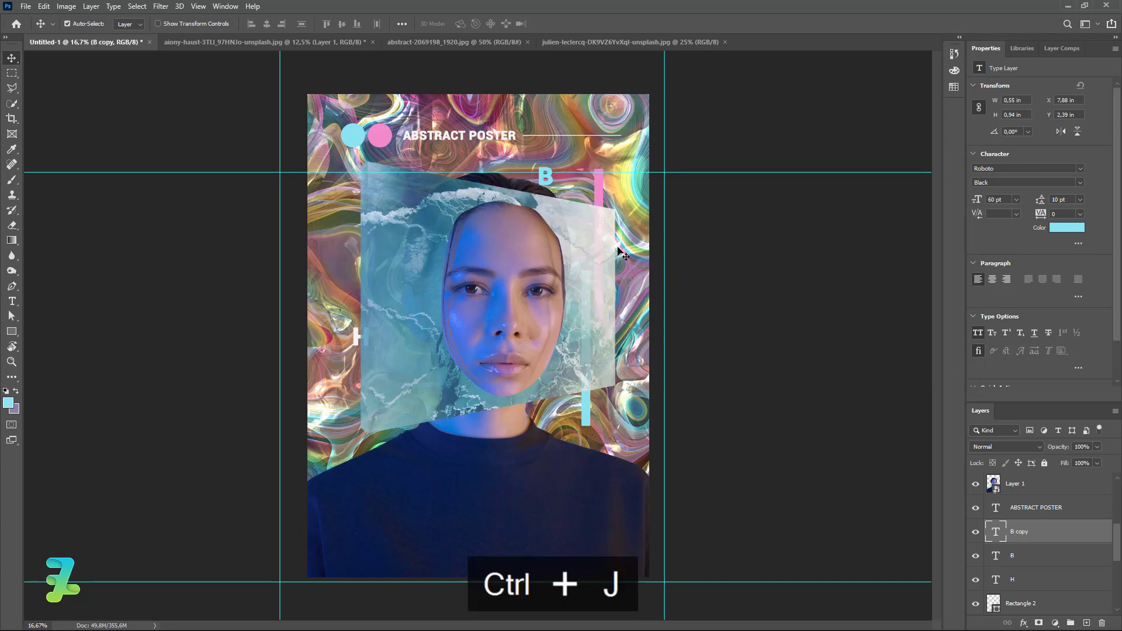
pyautogui.moveTo(546, 173); pyautogui.dragTo(543, 174)
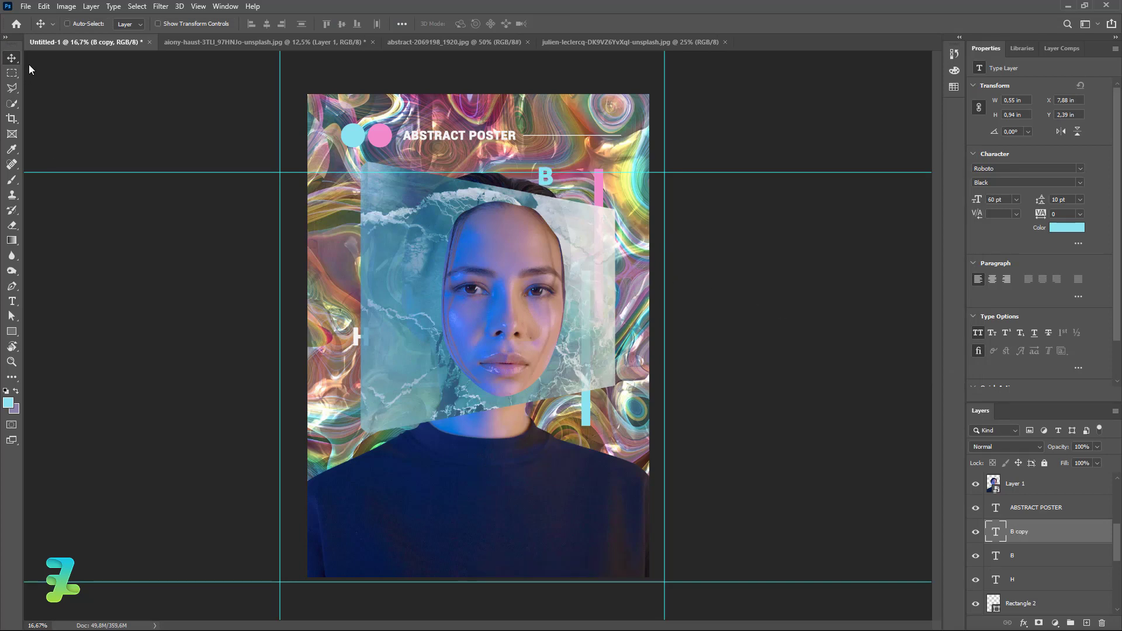
pyautogui.moveTo(545, 183)
pyautogui.mouseDown()
pyautogui.moveTo(621, 447)
pyautogui.moveTo(610, 441)
pyautogui.mouseUp()
pyautogui.doubleClick(995, 530)
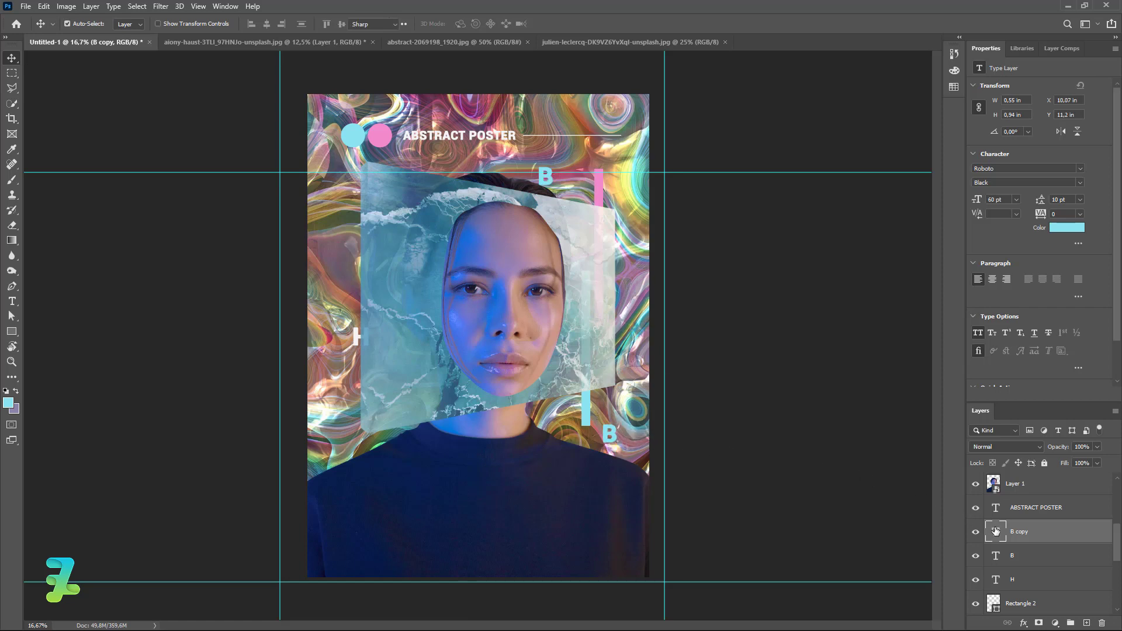
pyautogui.write('S')
pyautogui.hotkey('ctrl', 'a')
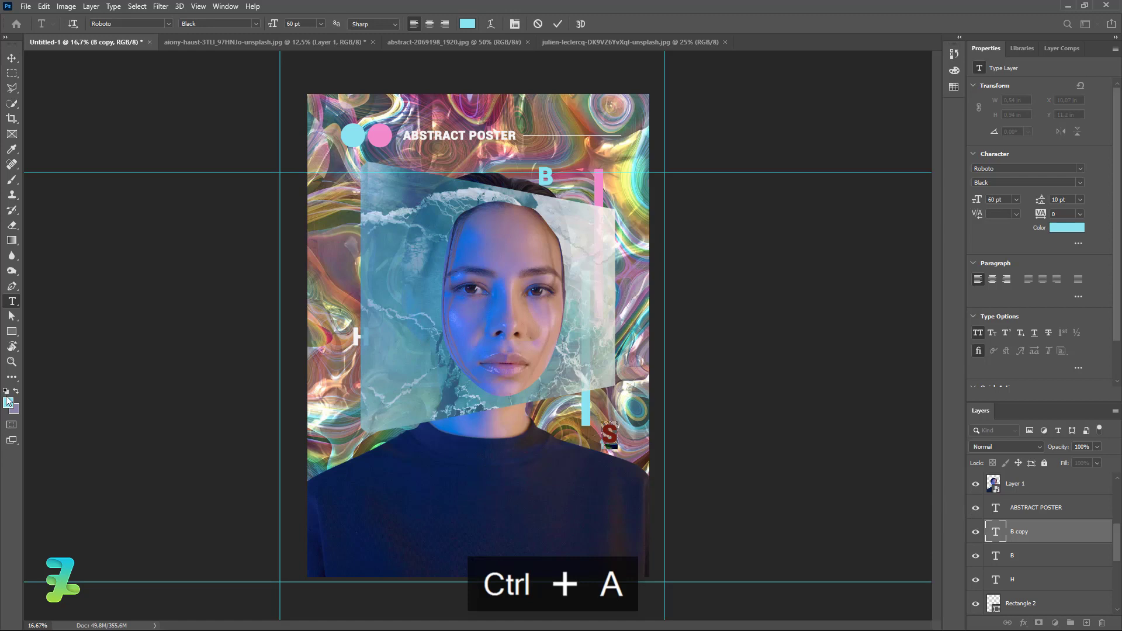
pyautogui.click(9, 402)
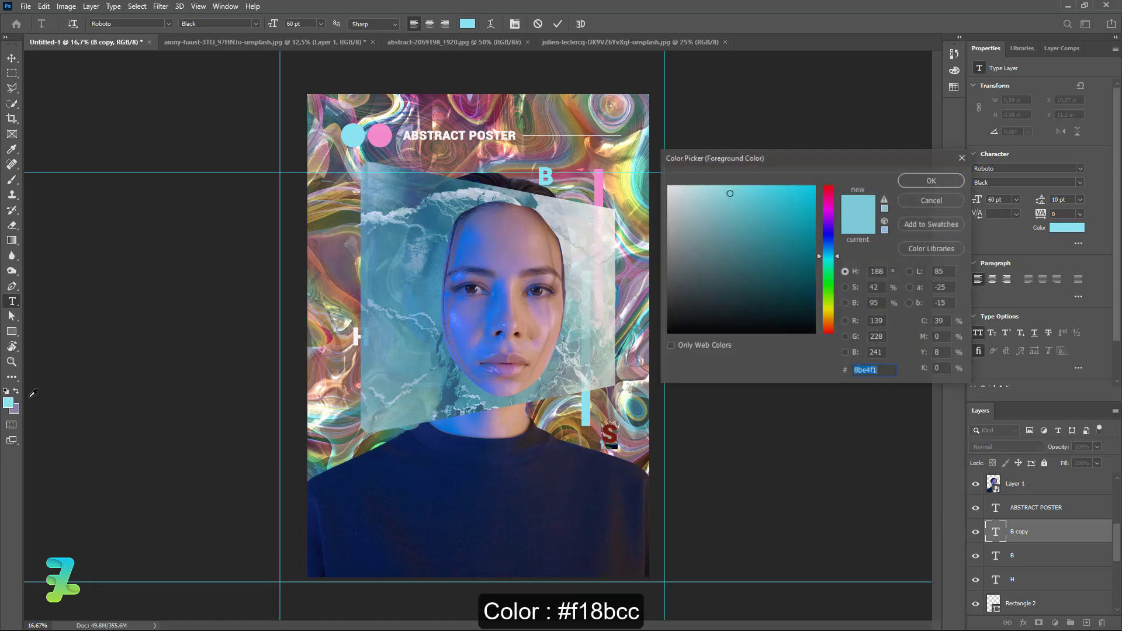
pyautogui.click(601, 177)
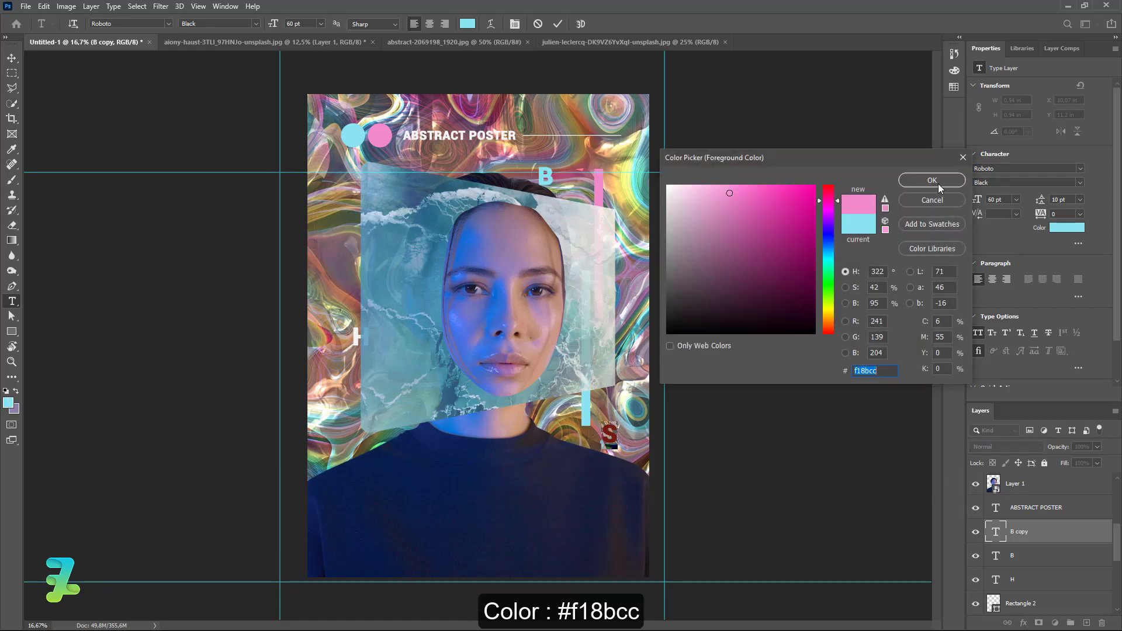
pyautogui.click(932, 181)
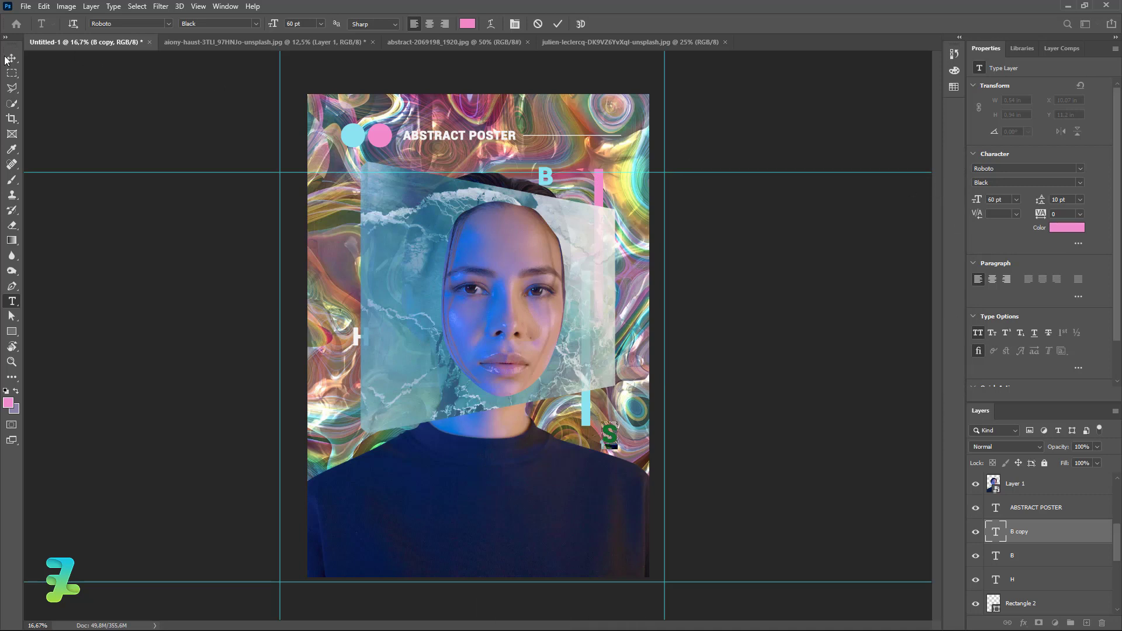
pyautogui.click(11, 58)
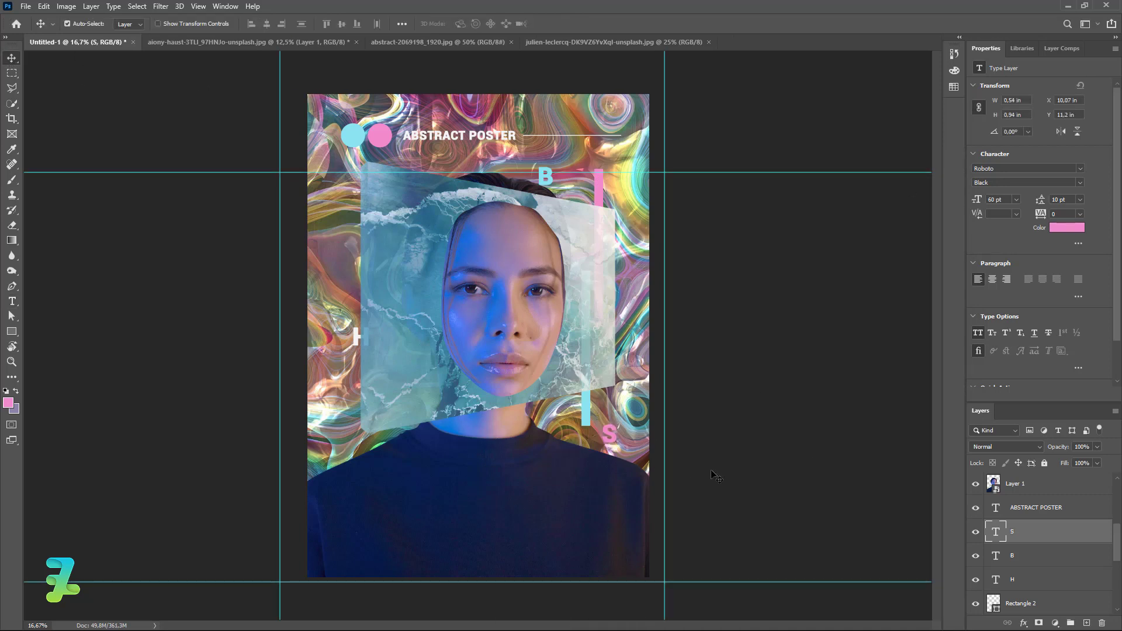
# - Duplicate the pink S, move it to the panel's left side, and rewrite it as '3D'
pyautogui.hotkey('ctrl', 'j')
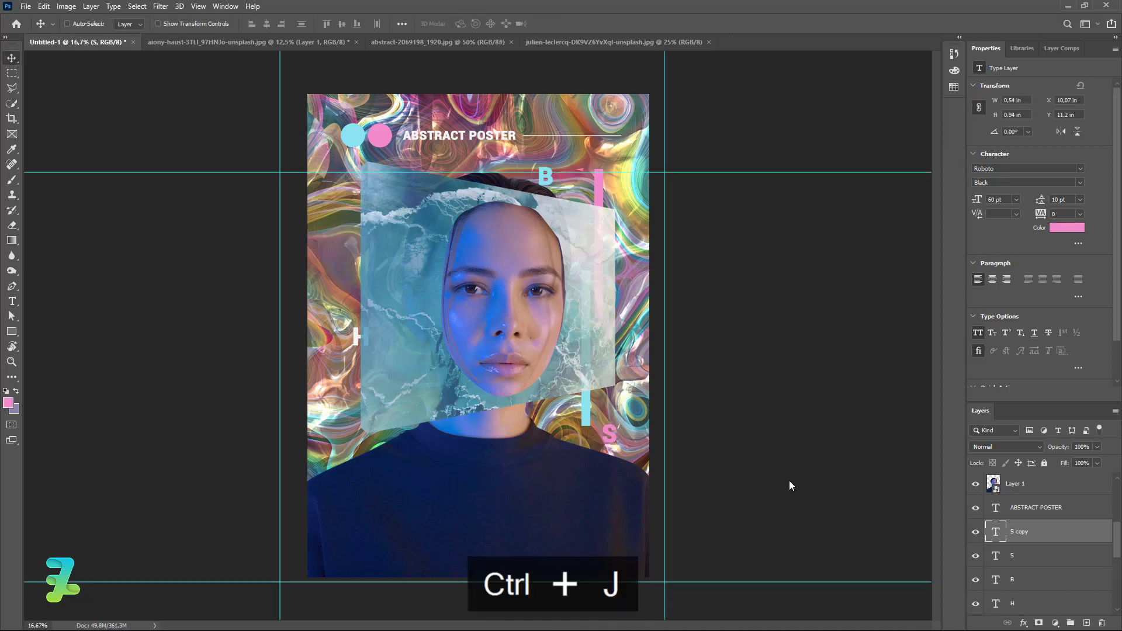
pyautogui.moveTo(616, 437)
pyautogui.mouseDown()
pyautogui.moveTo(448, 450)
pyautogui.moveTo(349, 338)
pyautogui.moveTo(354, 269)
pyautogui.moveTo(380, 232)
pyautogui.mouseUp()
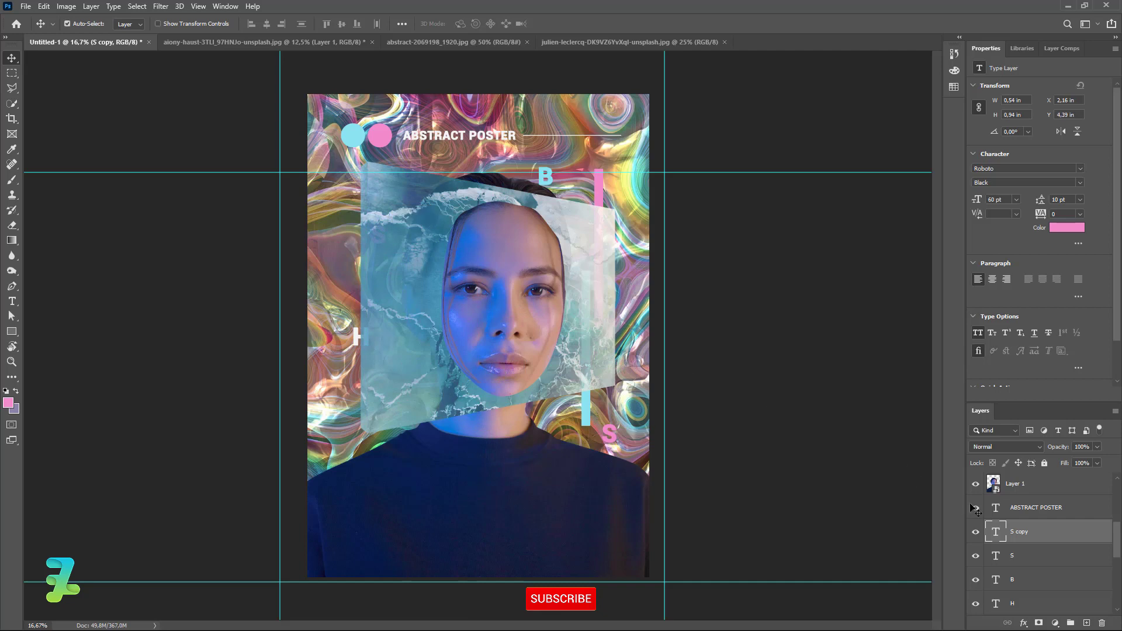
pyautogui.press('t')
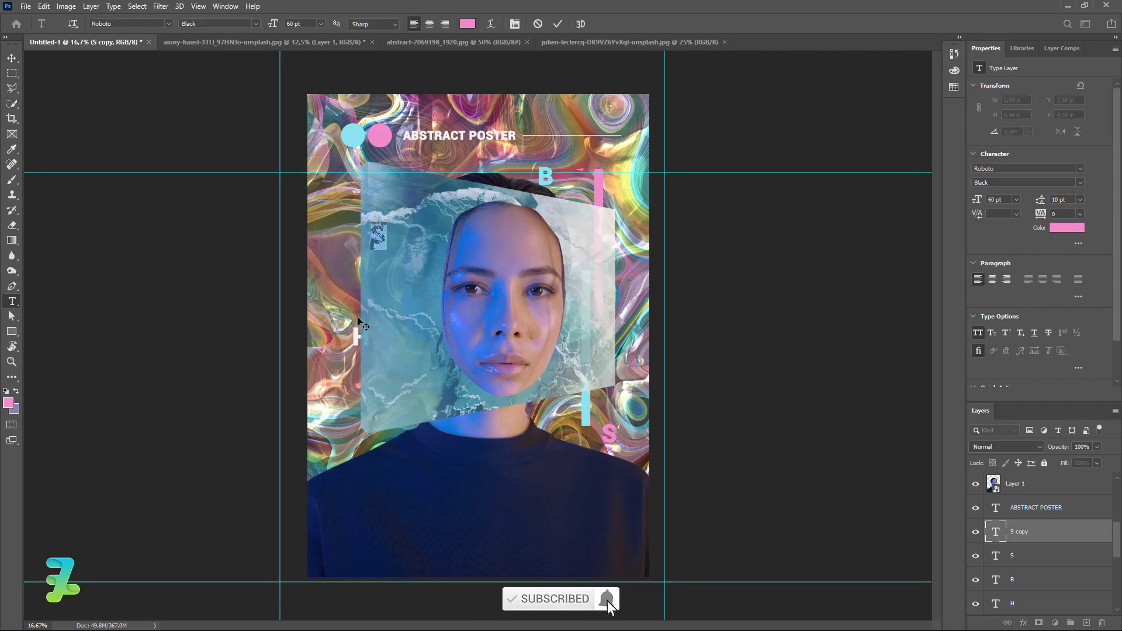
pyautogui.click(10, 59)
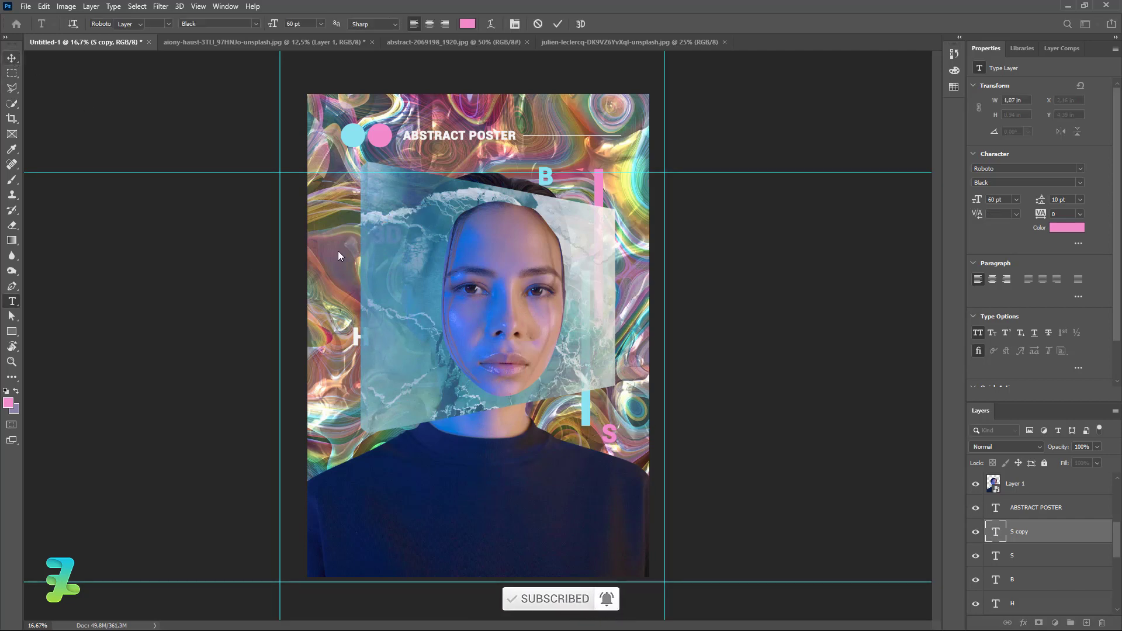
pyautogui.moveTo(394, 236); pyautogui.dragTo(409, 241)
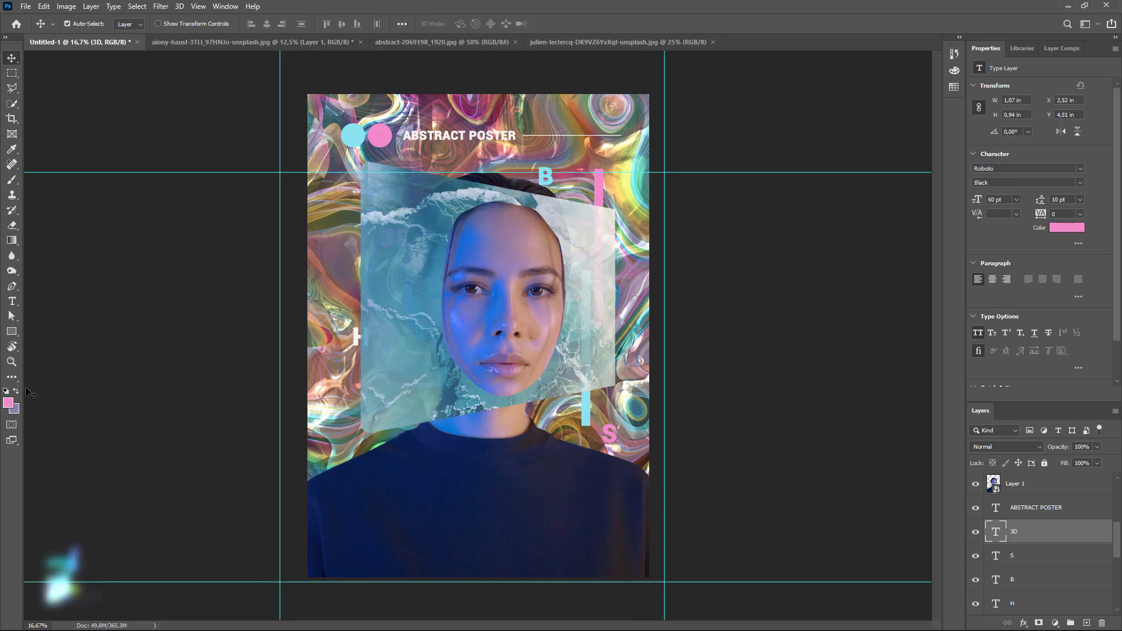
# - Draw a cyan circle, sampled from the existing cyan circle, at the poster's right edge
pyautogui.click(10, 328)
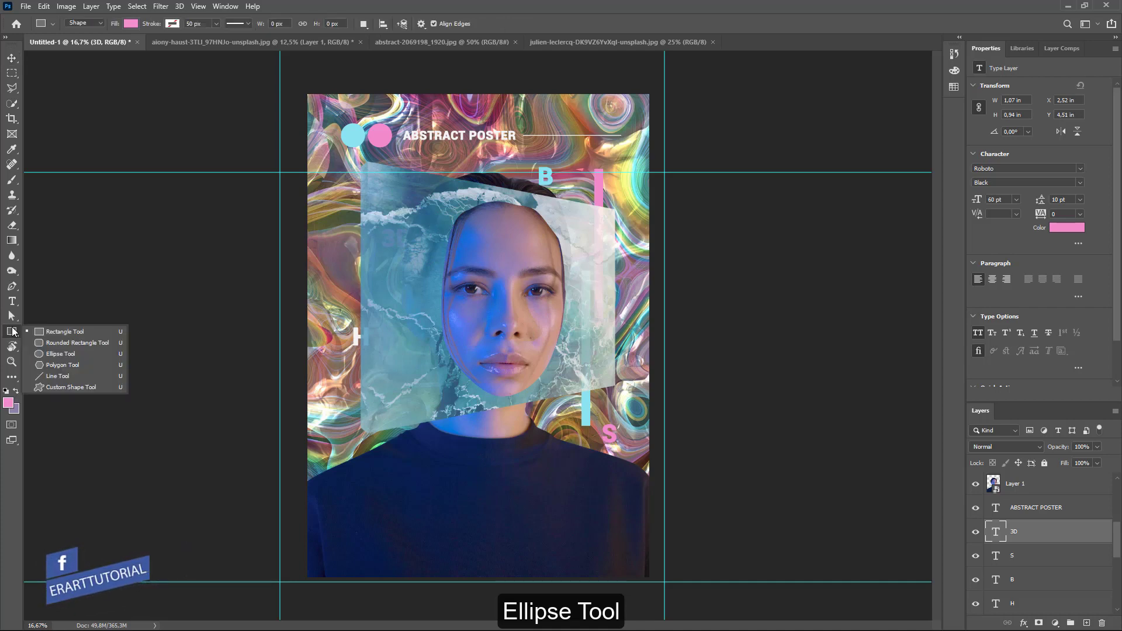
pyautogui.click(37, 356)
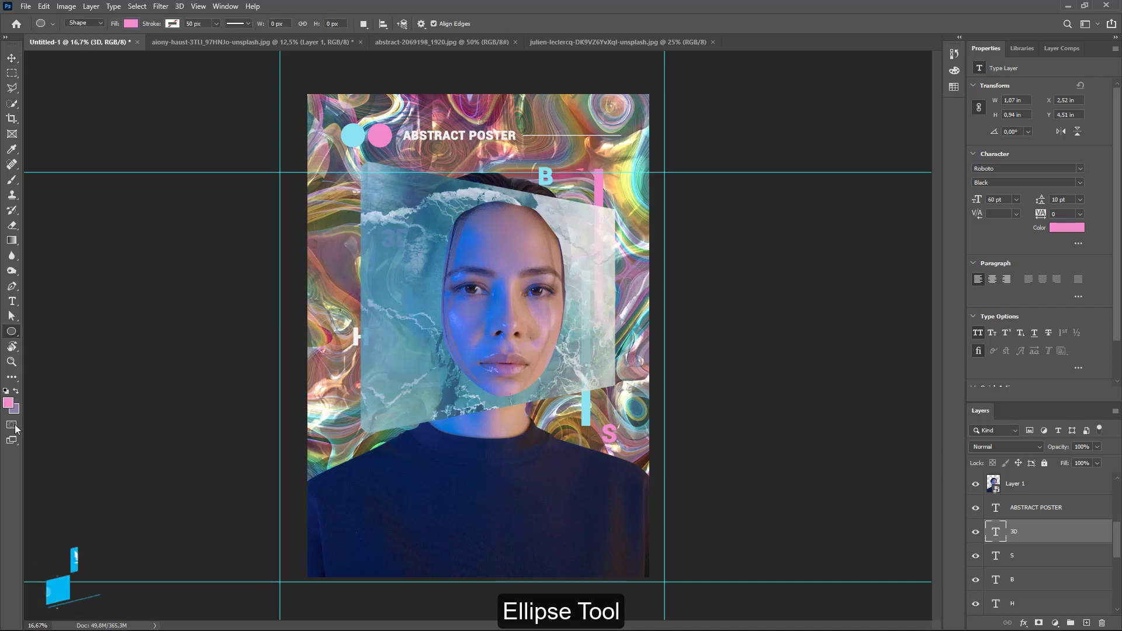
pyautogui.click(9, 402)
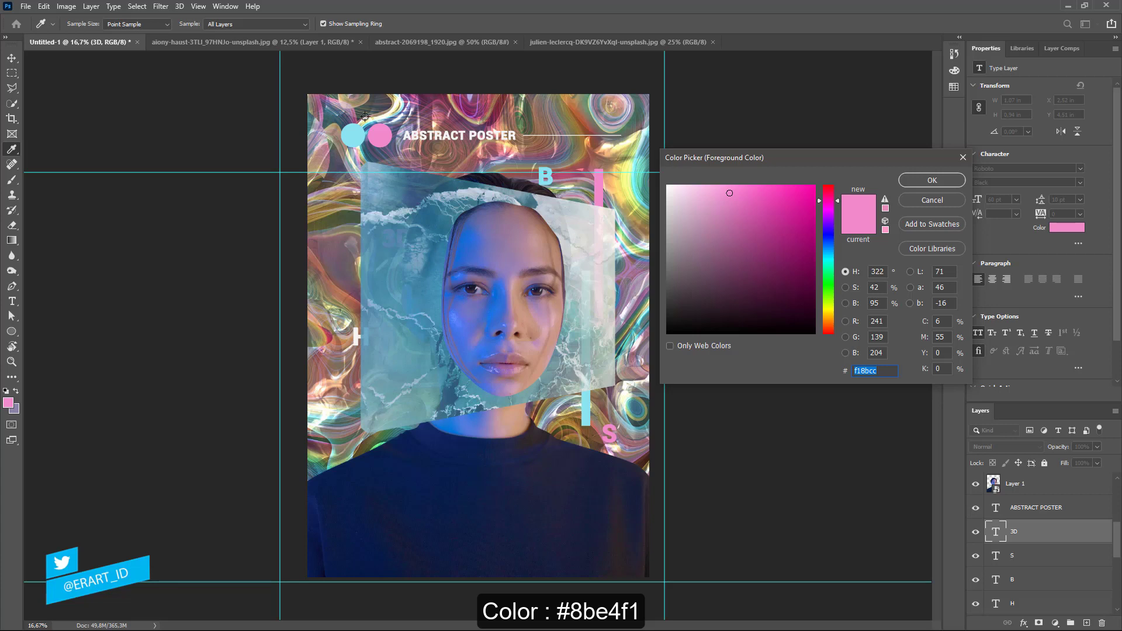
pyautogui.click(353, 133)
pyautogui.click(932, 180)
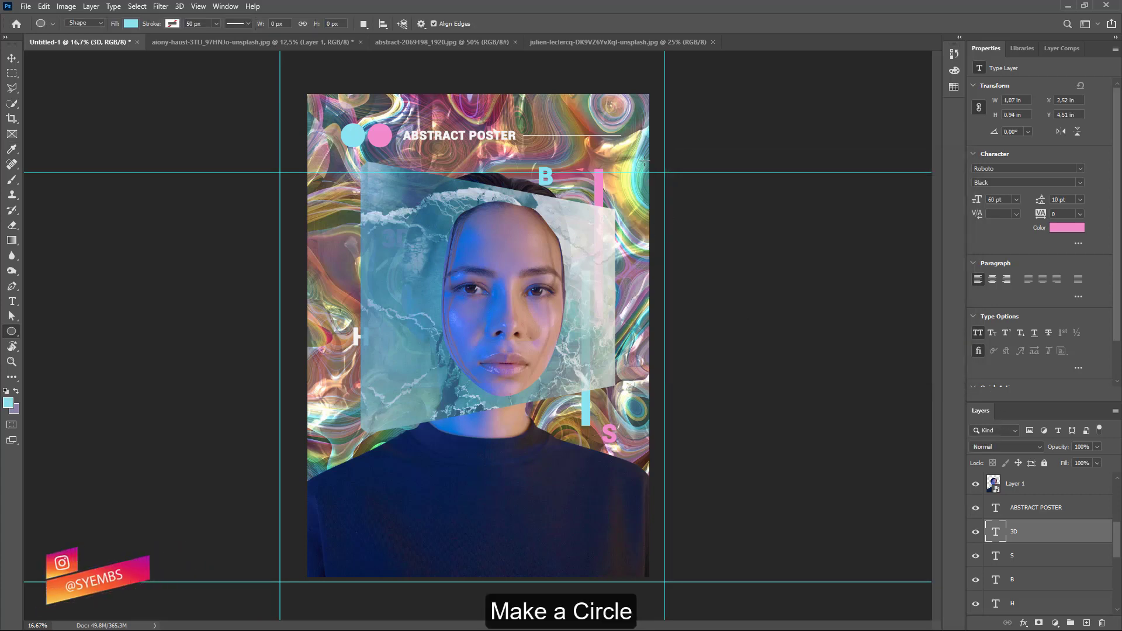
pyautogui.moveTo(648, 172)
pyautogui.mouseDown()
pyautogui.moveTo(678, 202)
pyautogui.moveTo(653, 173)
pyautogui.mouseUp()
# - Duplicate the circle to the left edge and lower left, recolouring the last copy pink #f18bcc
pyautogui.press('v')
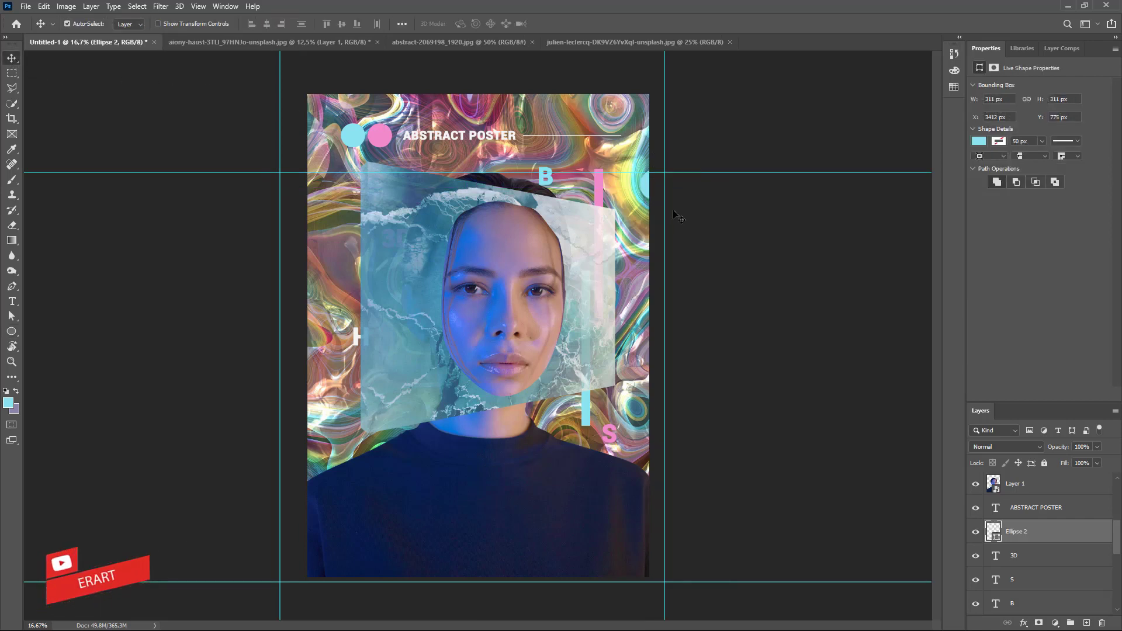
pyautogui.hotkey('ctrl', 'j')
pyautogui.moveTo(643, 182)
pyautogui.mouseDown()
pyautogui.moveTo(296, 336)
pyautogui.moveTo(386, 448)
pyautogui.mouseUp()
pyautogui.hotkey('ctrl', 'j')
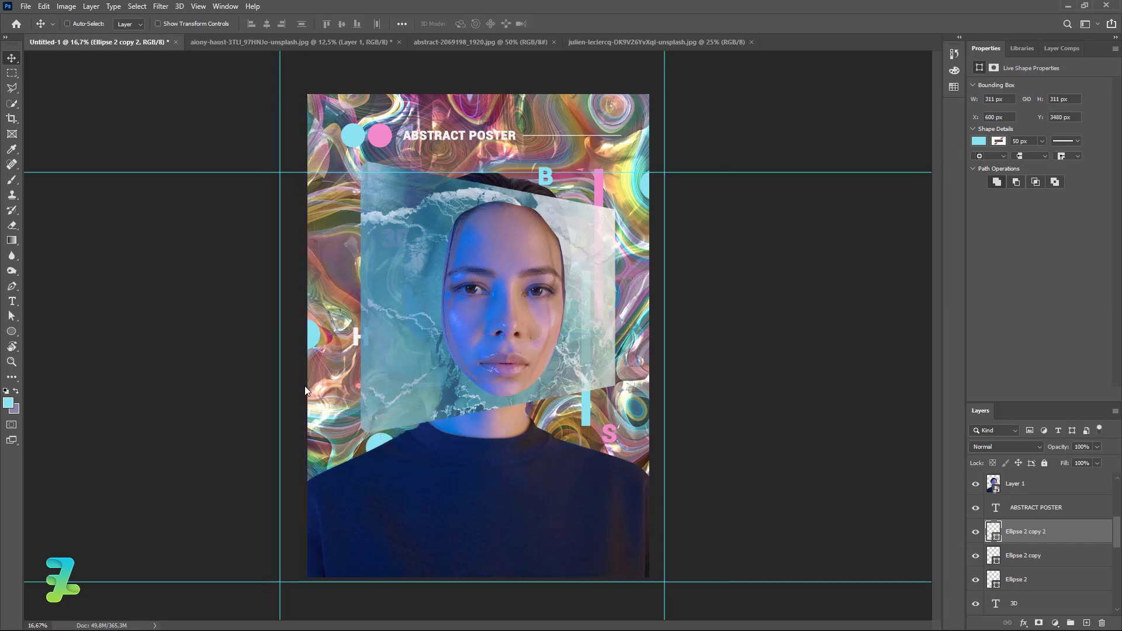
pyautogui.hotkey('ctrl', 'j')
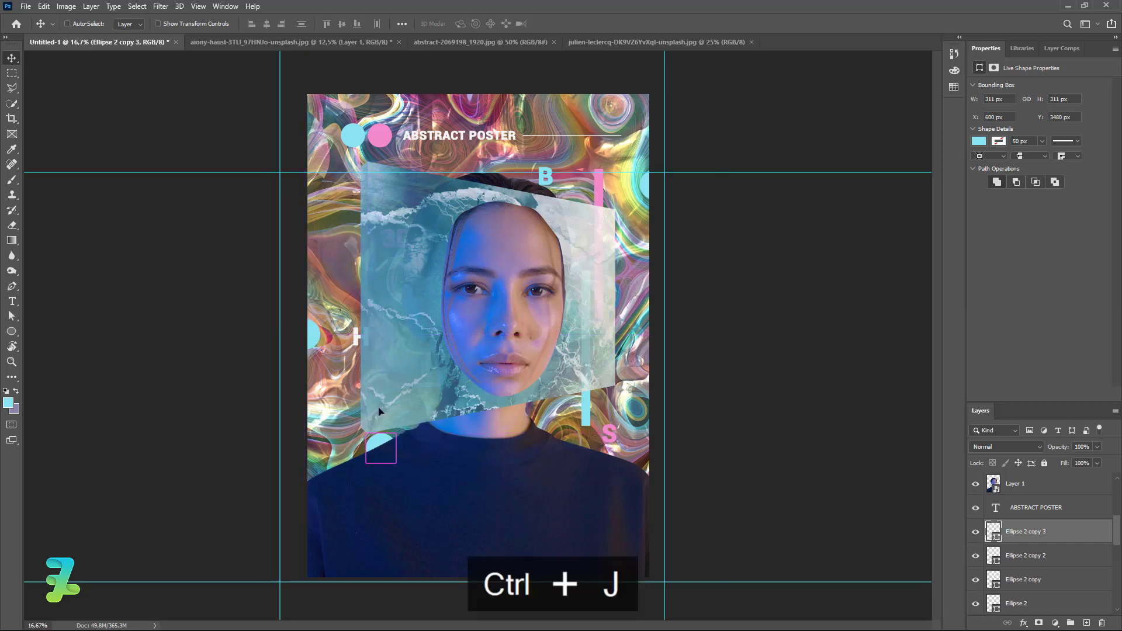
pyautogui.moveTo(381, 412)
pyautogui.mouseDown()
pyautogui.moveTo(414, 327)
pyautogui.moveTo(455, 382)
pyautogui.mouseUp()
pyautogui.doubleClick(995, 531)
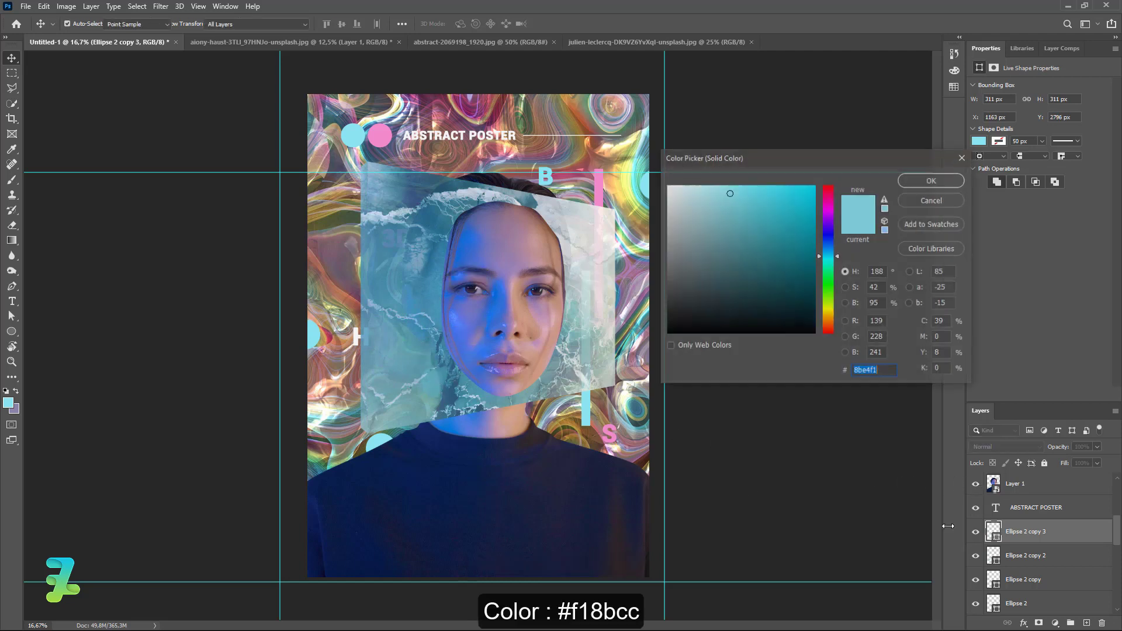
pyautogui.click(612, 436)
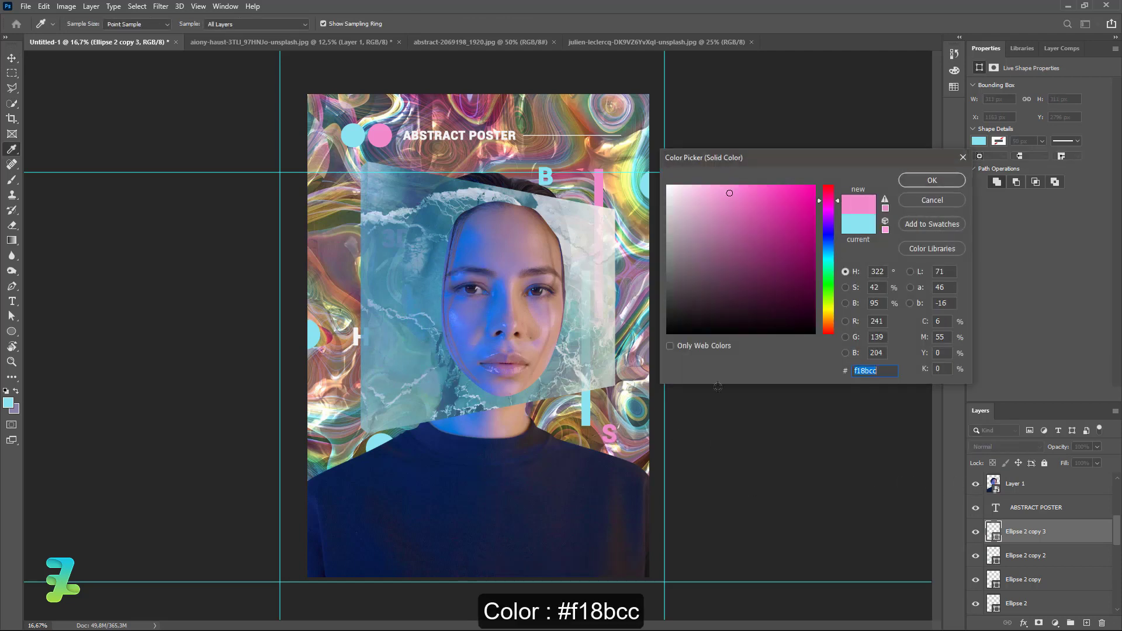
pyautogui.click(929, 179)
# - Place pink circle copies beside the letter B and at the top edge, undoing a stray guide
pyautogui.press('v')
pyautogui.hotkey('ctrl', 'j')
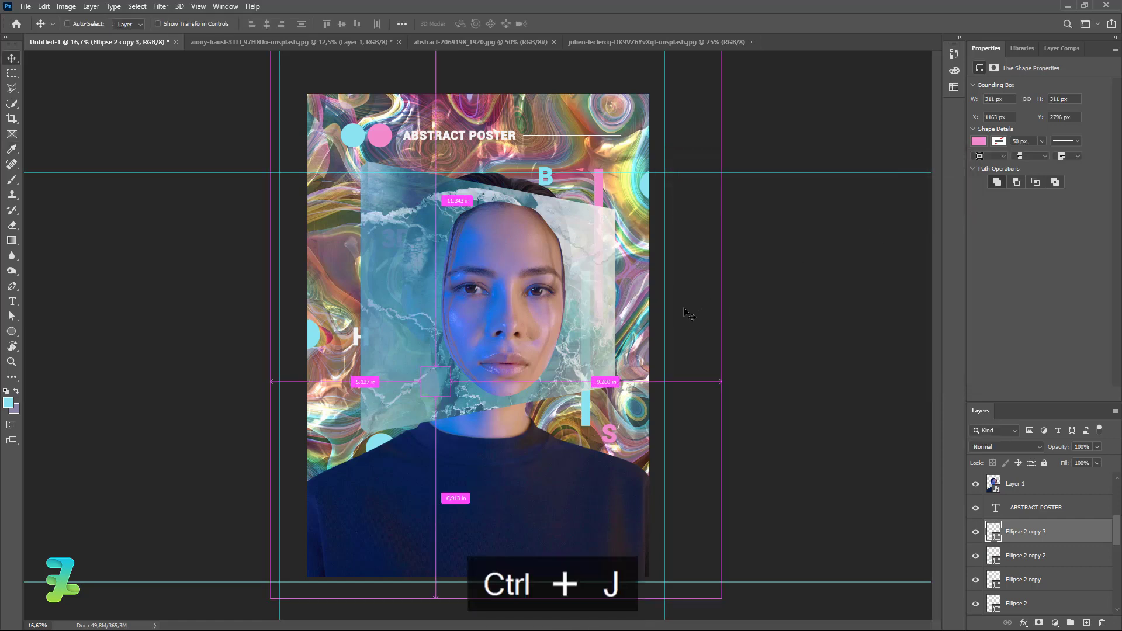
pyautogui.moveTo(432, 387)
pyautogui.mouseDown()
pyautogui.moveTo(554, 203)
pyautogui.moveTo(514, 178)
pyautogui.mouseUp()
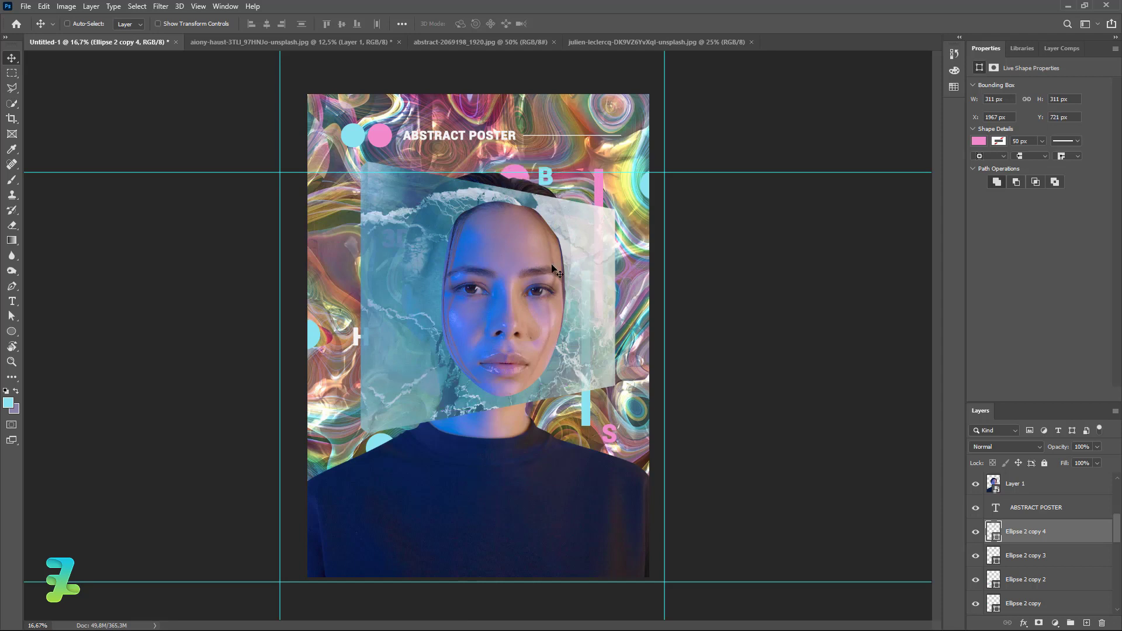
pyautogui.hotkey('ctrl', 'j')
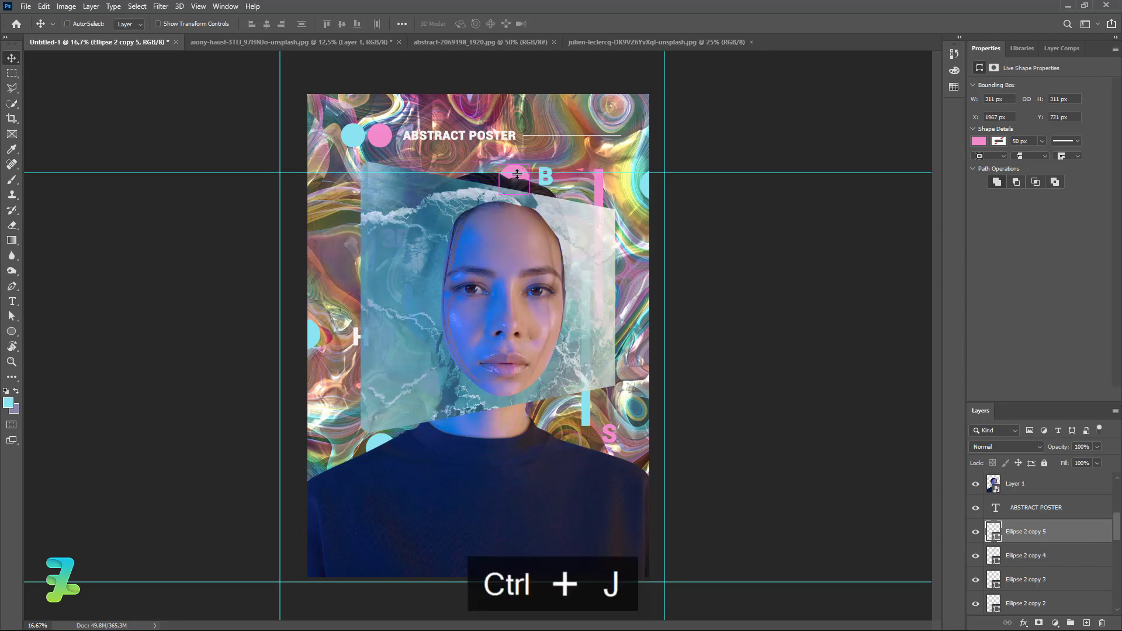
pyautogui.moveTo(467, 172)
pyautogui.mouseDown()
pyautogui.moveTo(464, 239)
pyautogui.moveTo(508, 205)
pyautogui.moveTo(485, 196)
pyautogui.moveTo(475, 88)
pyautogui.mouseUp()
pyautogui.hotkey('ctrl', 'z')
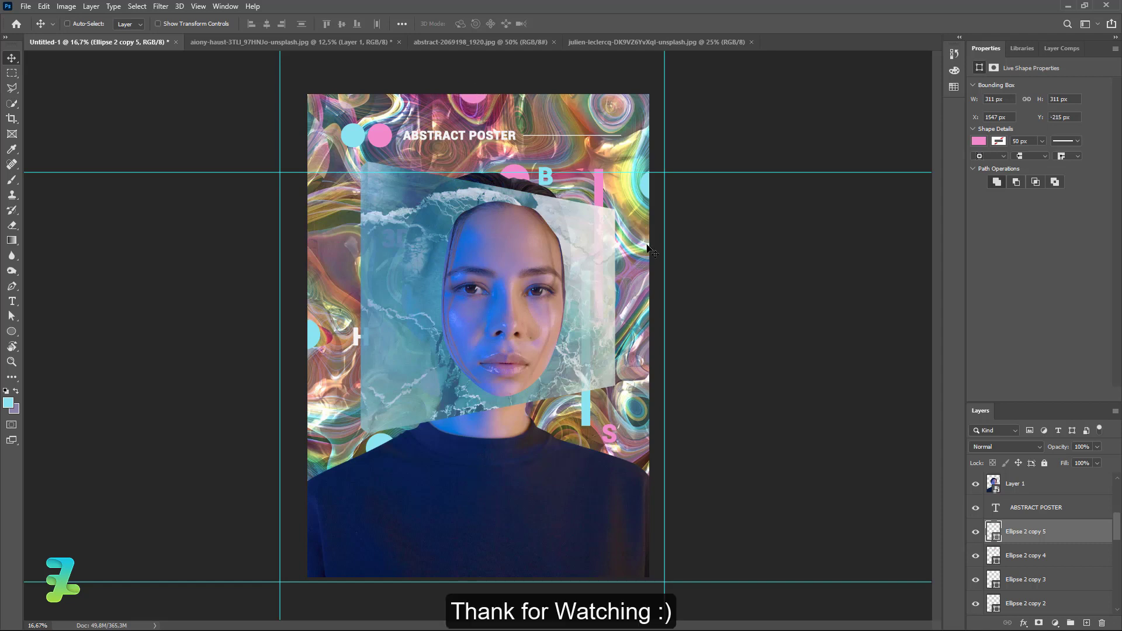
pyautogui.click(770, 320)
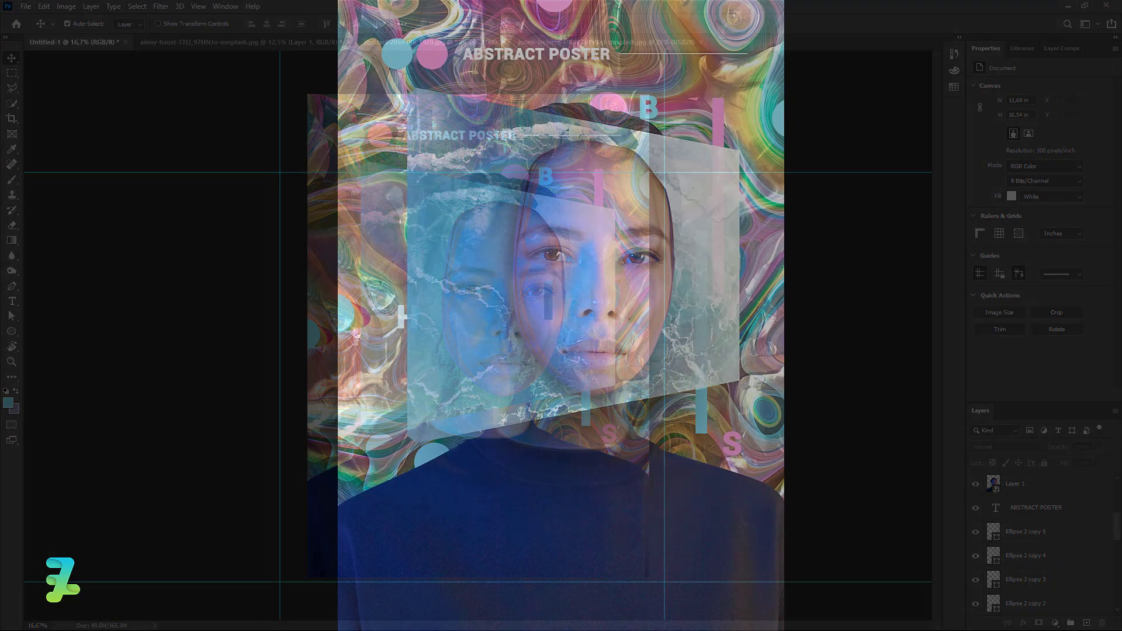